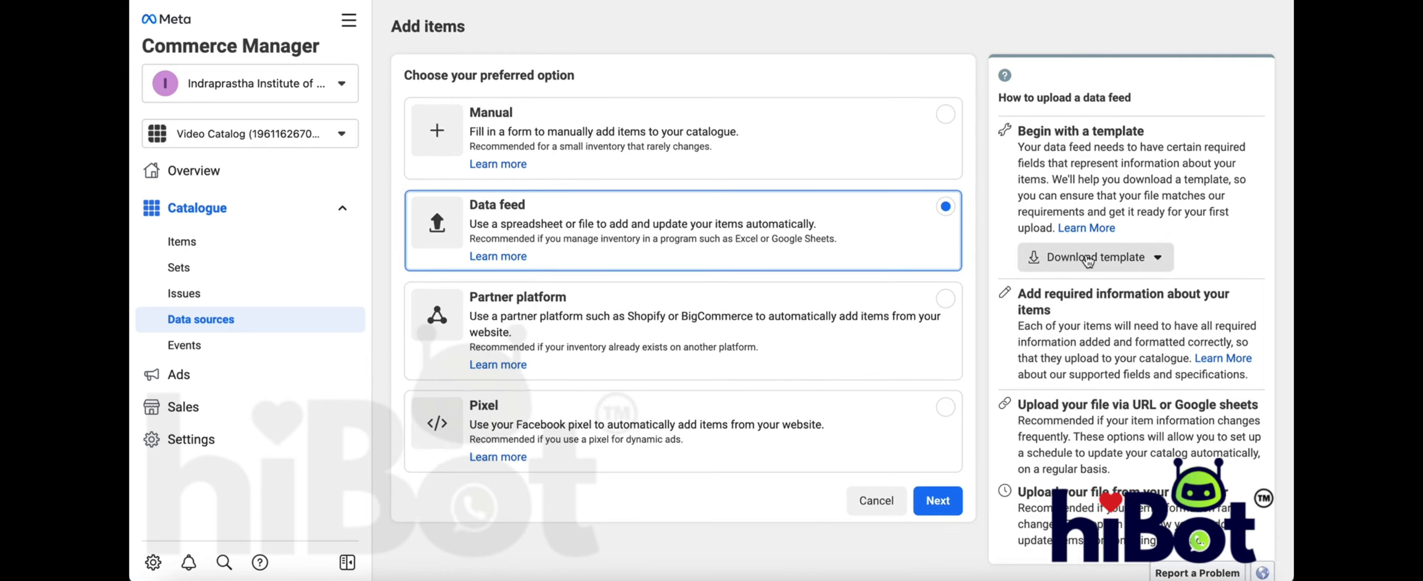
- Download a custom .xlsx data feed template for the Clothing category and save it to the Downloads folder
{"action": "left_click", "coordinate": [1091, 262]}
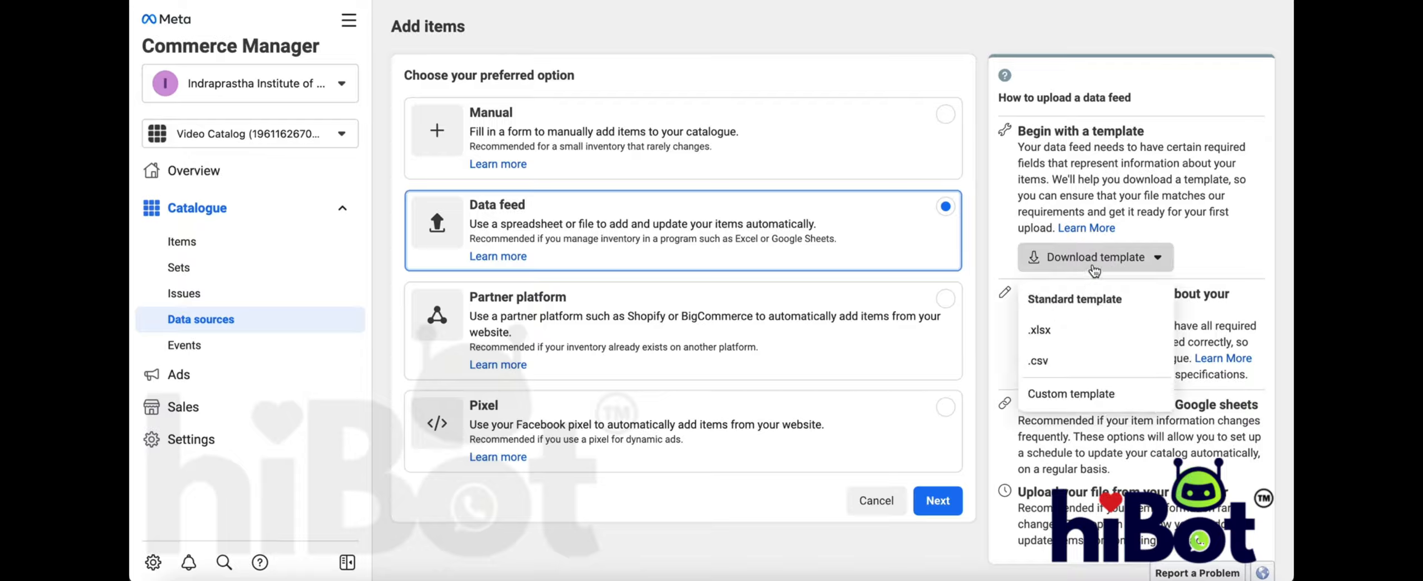
{"action": "left_click", "coordinate": [1076, 395]}
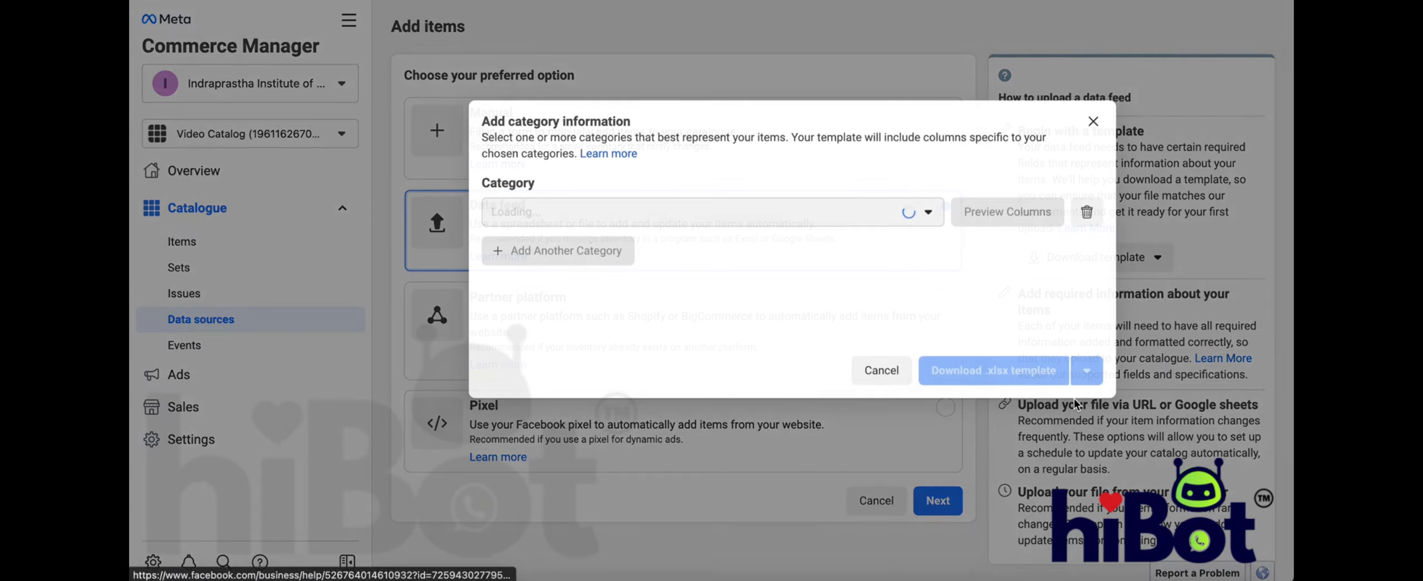
{"action": "left_click", "coordinate": [840, 216]}
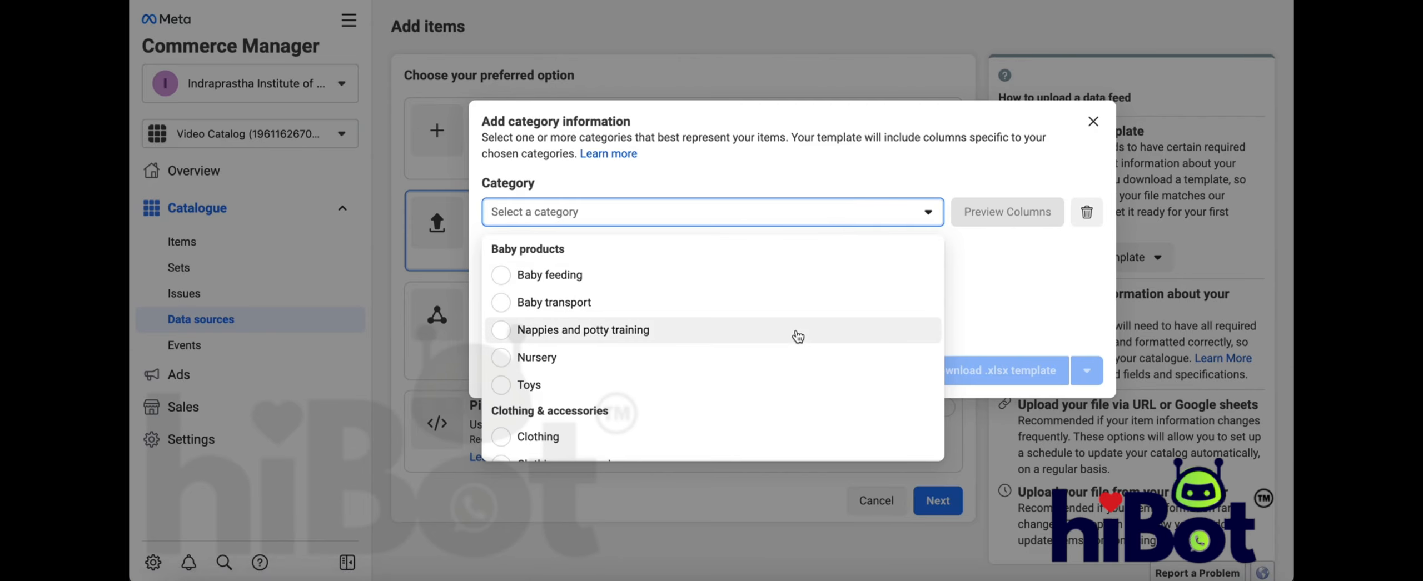
{"action": "scroll", "coordinate": [795, 333], "scroll_direction": "down", "scroll_amount": 5}
{"action": "scroll", "coordinate": [798, 337], "scroll_direction": "up", "scroll_amount": 5}
{"action": "scroll", "coordinate": [717, 326], "scroll_direction": "down", "scroll_amount": 5}
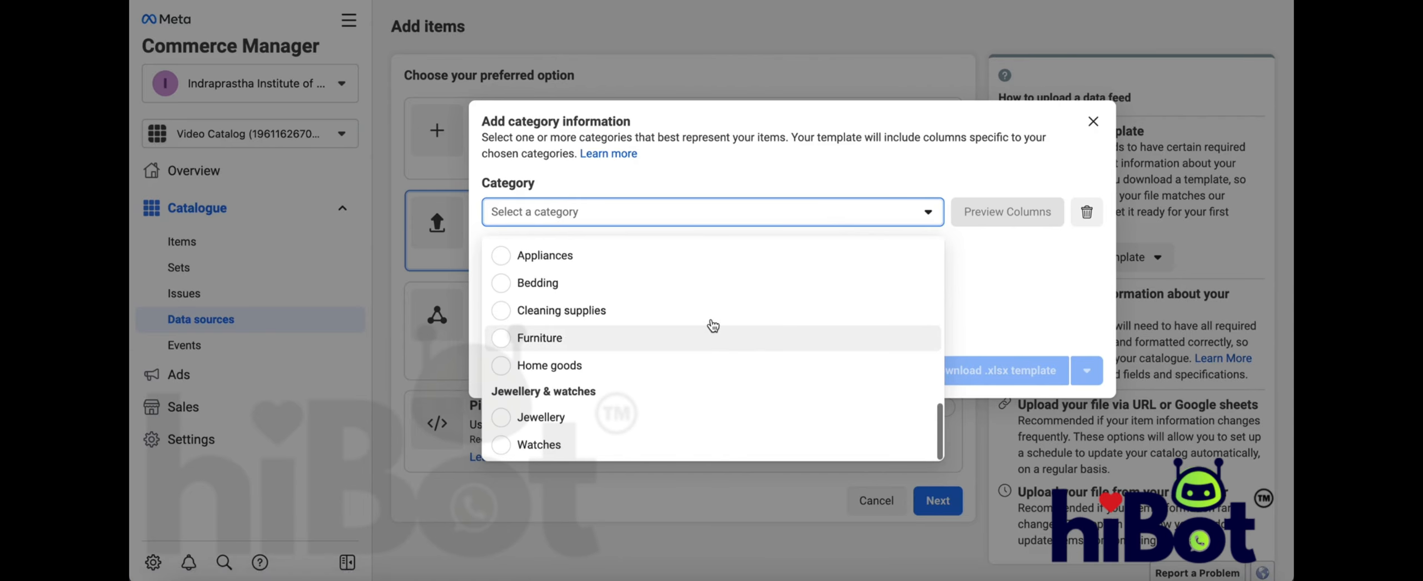
{"action": "scroll", "coordinate": [695, 314], "scroll_direction": "up", "scroll_amount": 5}
{"action": "scroll", "coordinate": [692, 314], "scroll_direction": "down", "scroll_amount": 2}
{"action": "left_click", "coordinate": [678, 314]}
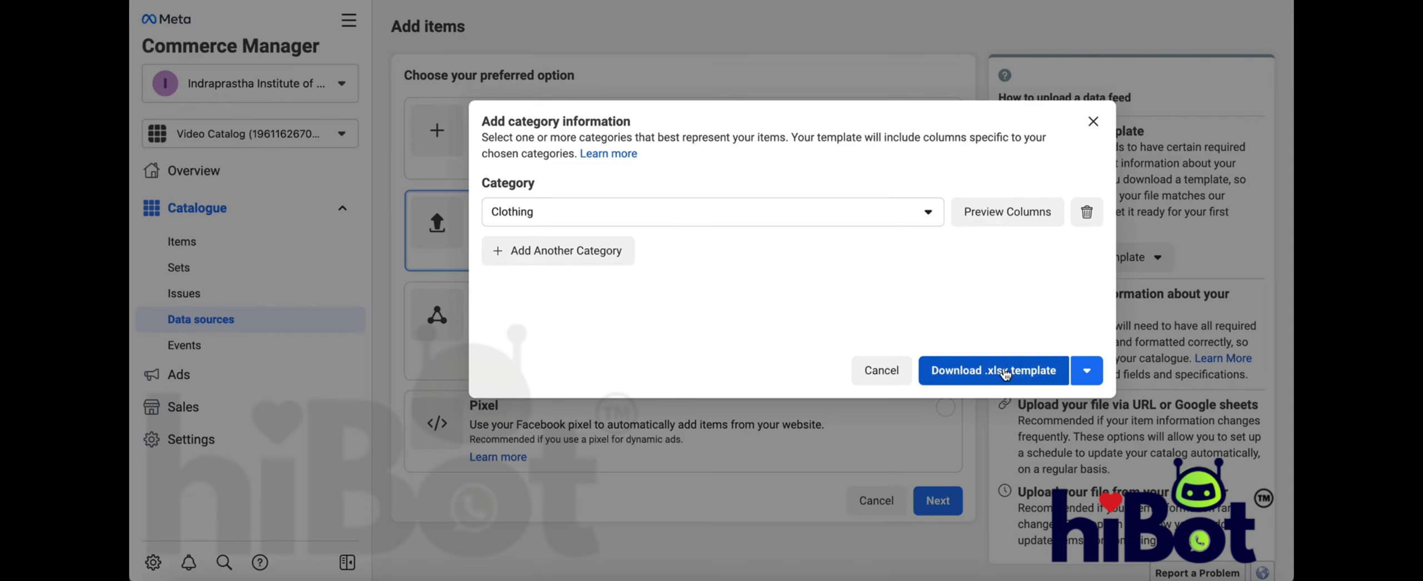
{"action": "left_click", "coordinate": [1033, 378]}
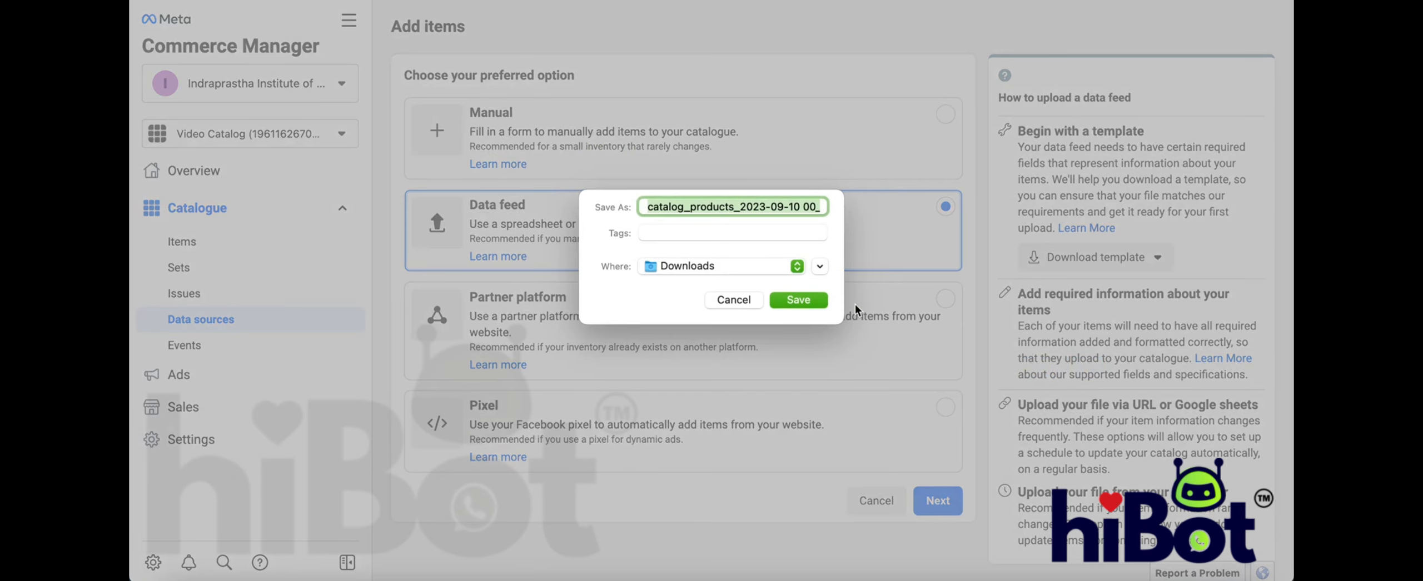
{"action": "left_click", "coordinate": [803, 299]}
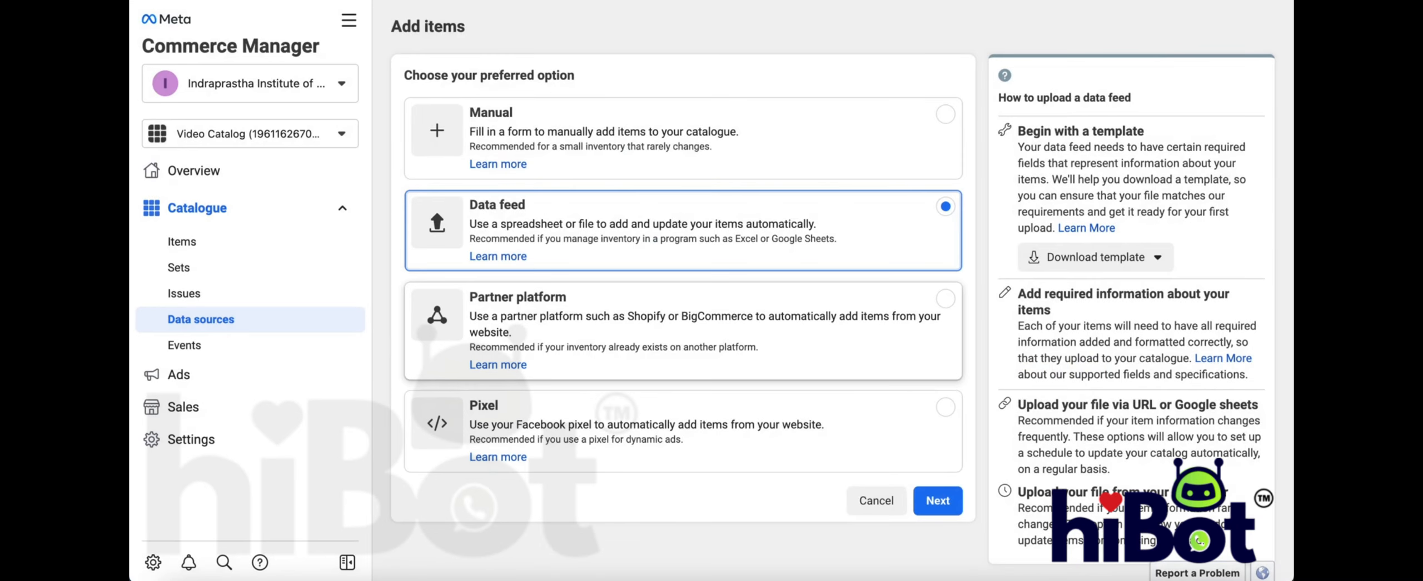
- Create a blank Google Sheets spreadsheet in a new browser tab
{"action": "key", "text": "super+t"}
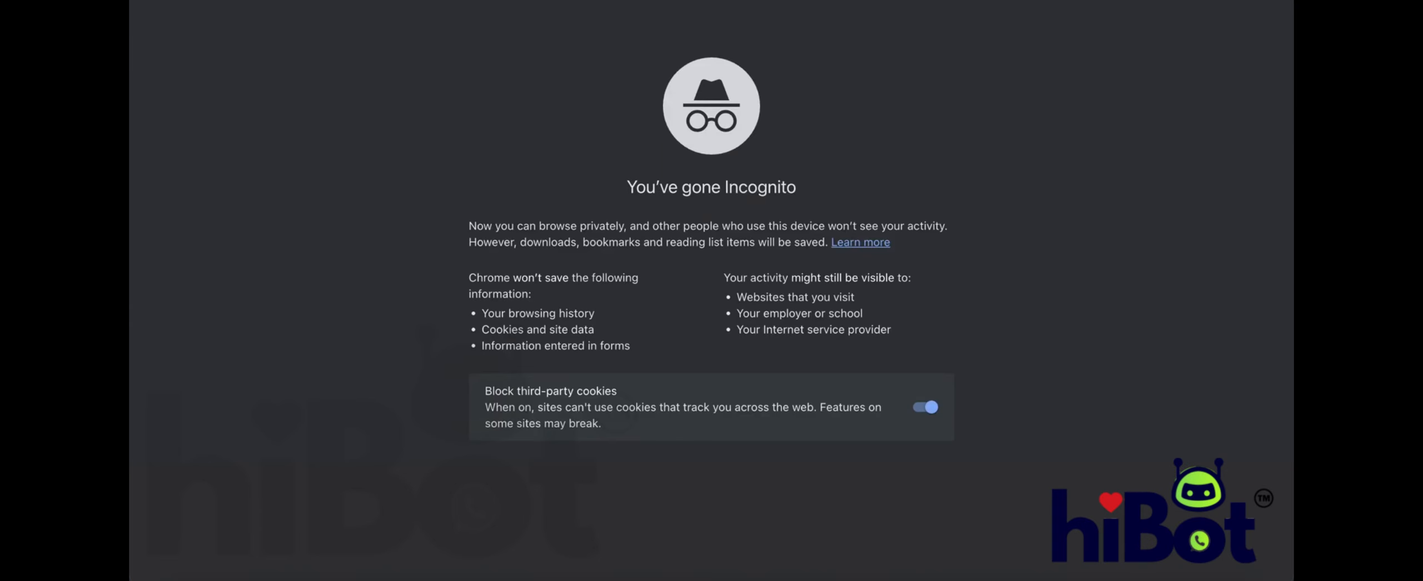
{"action": "type", "text": "sheet"}
{"action": "key", "text": "Return"}
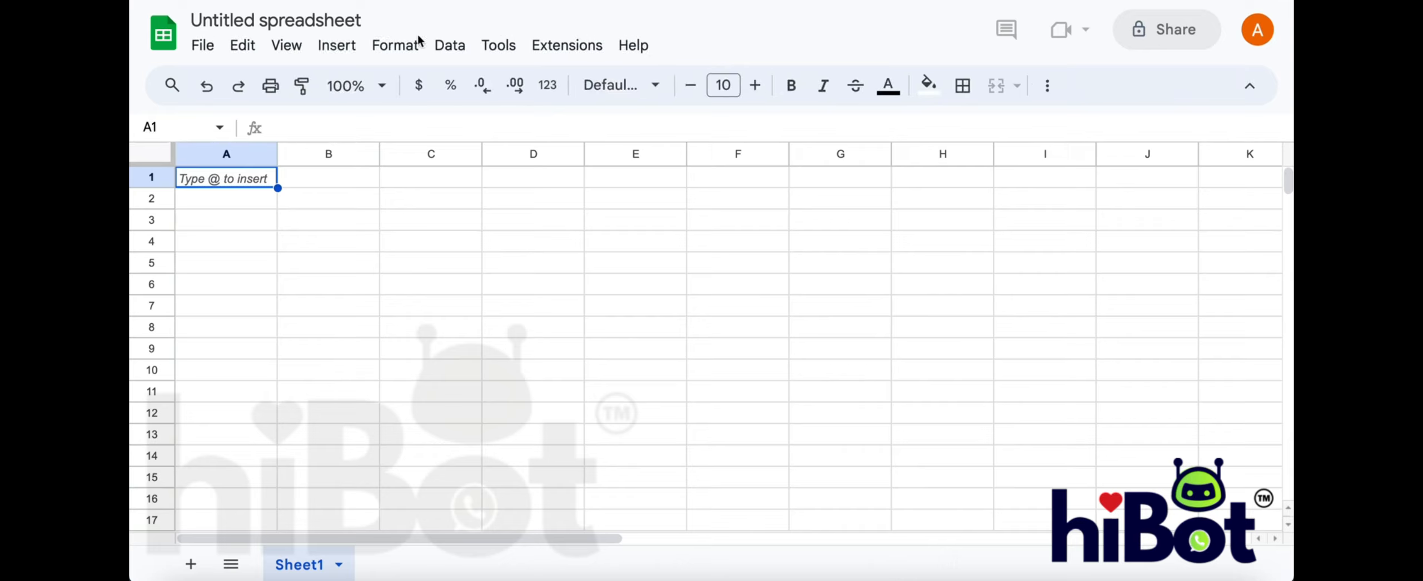
- Rename the untitled spreadsheet as "demo products"
{"action": "left_click", "coordinate": [310, 16]}
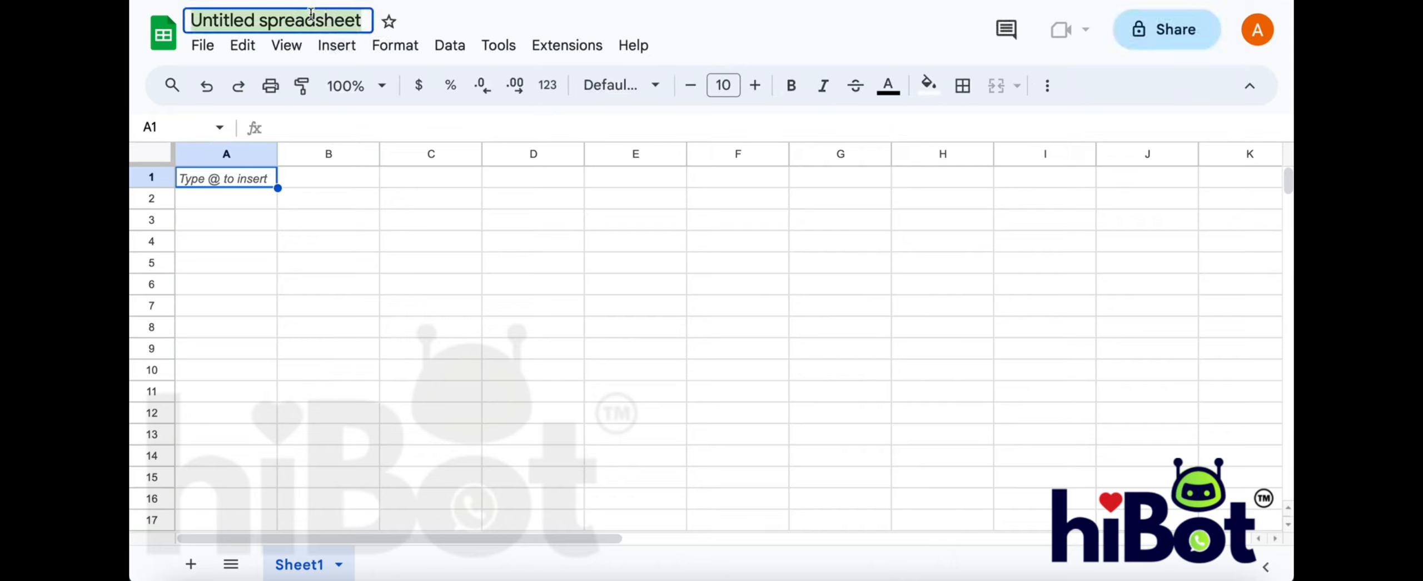
{"action": "type", "text": "demo"}
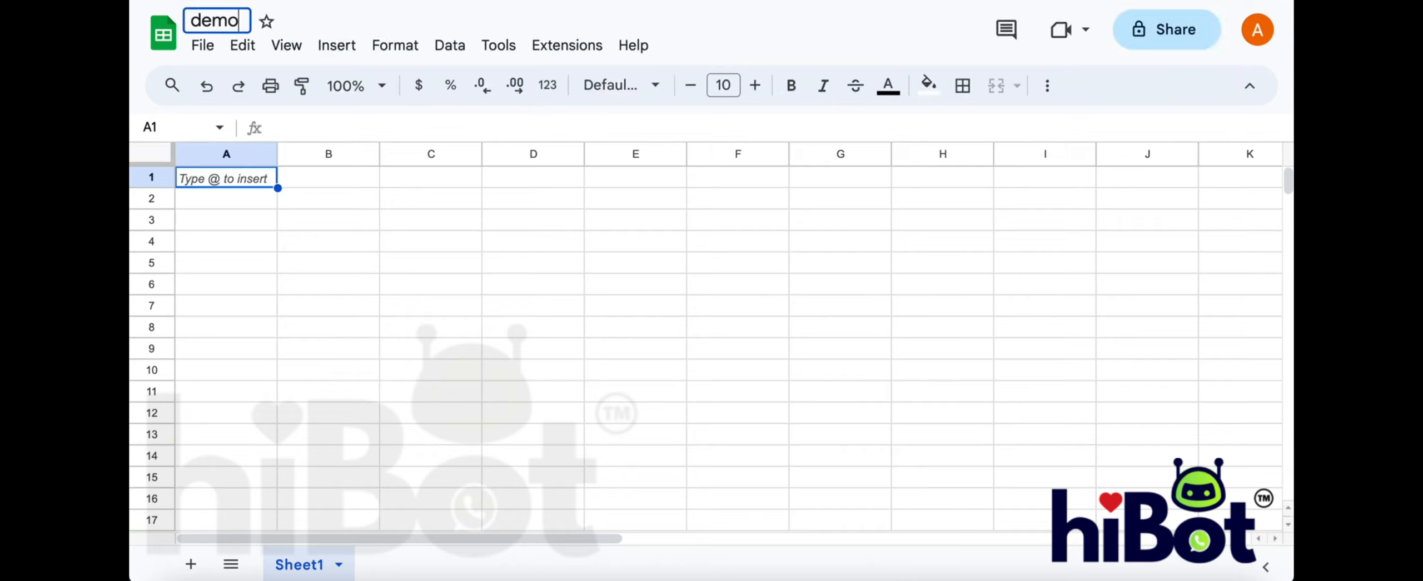
{"action": "type", "text": " prpoduc"}
{"action": "key", "text": "BackSpace"}
{"action": "key", "text": "BackSpace"}
{"action": "key", "text": "BackSpace"}
{"action": "key", "text": "BackSpace"}
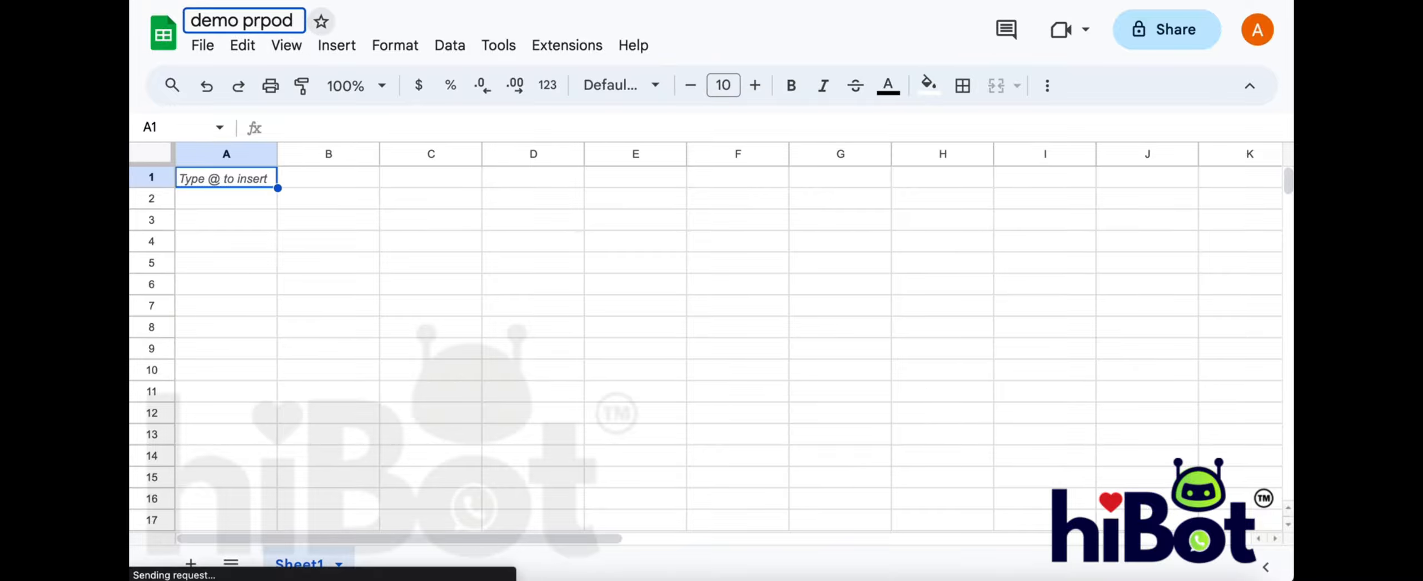
{"action": "key", "text": "BackSpace"}
{"action": "type", "text": "oducts"}
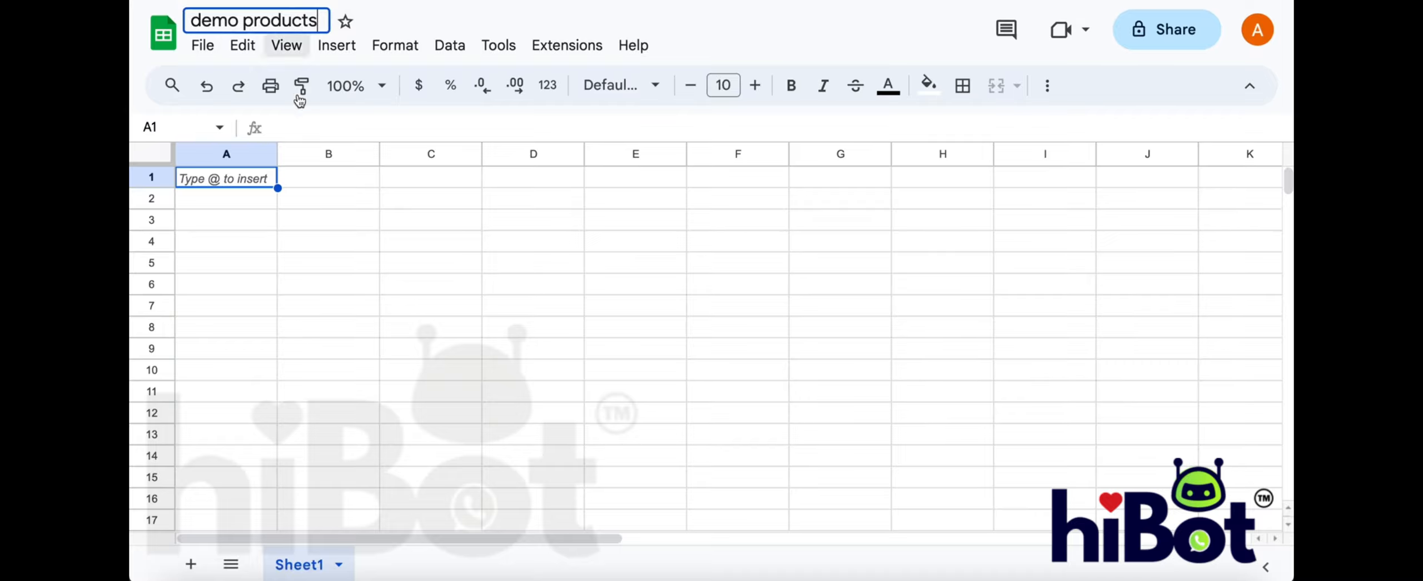
{"action": "left_click", "coordinate": [298, 327]}
{"action": "left_click", "coordinate": [262, 176]}
{"action": "left_click", "coordinate": [202, 45]}
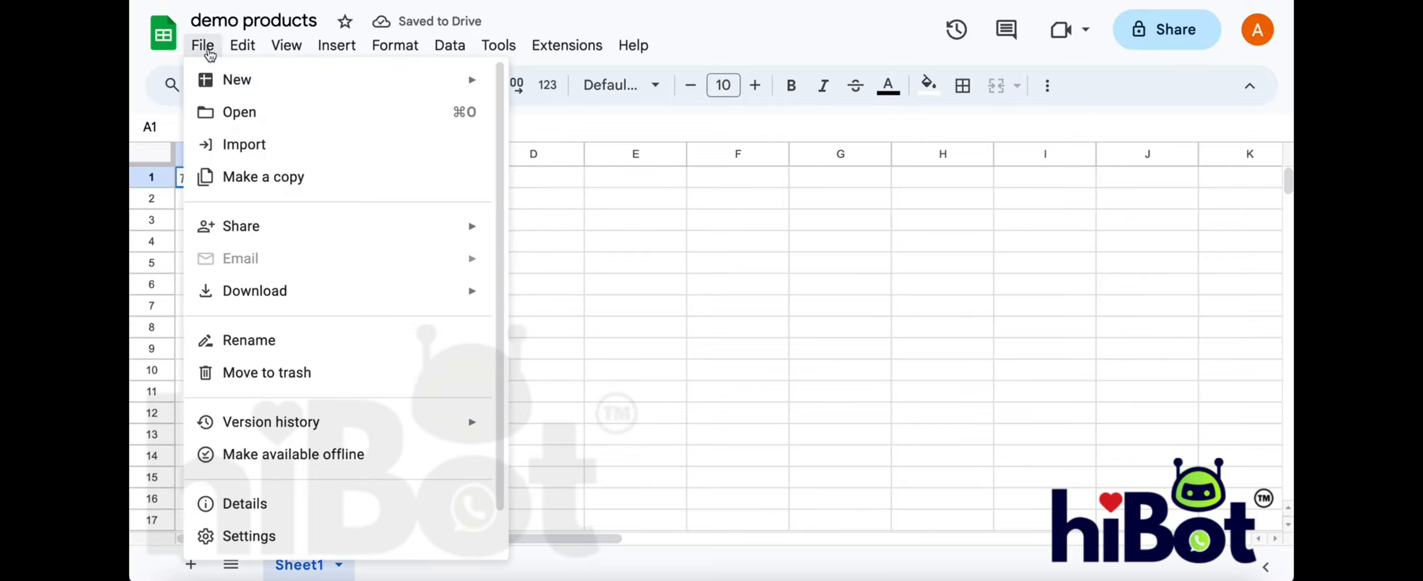
{"action": "left_click", "coordinate": [267, 145]}
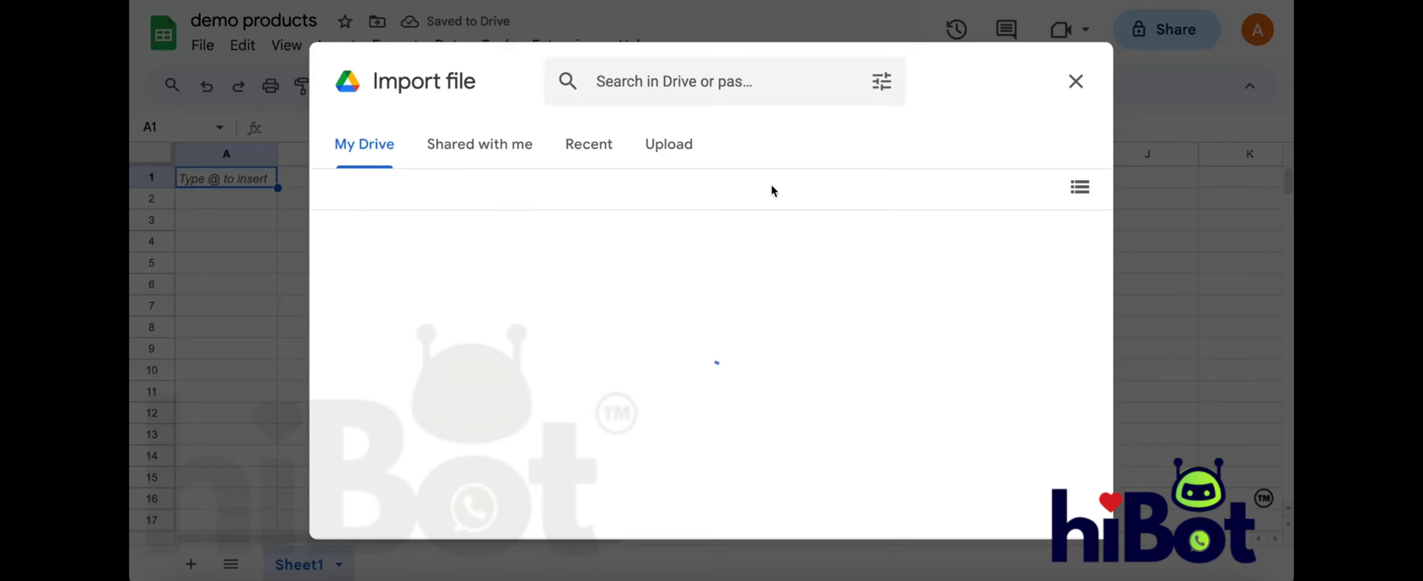
{"action": "left_click", "coordinate": [681, 149]}
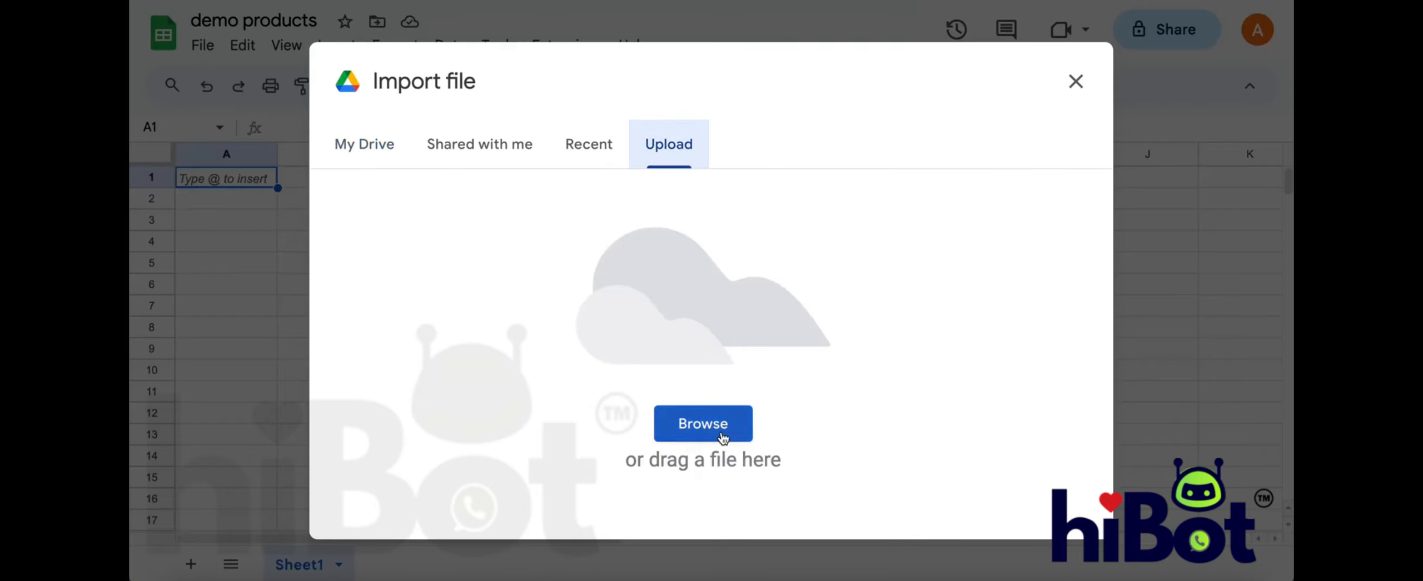
{"action": "left_click", "coordinate": [717, 431]}
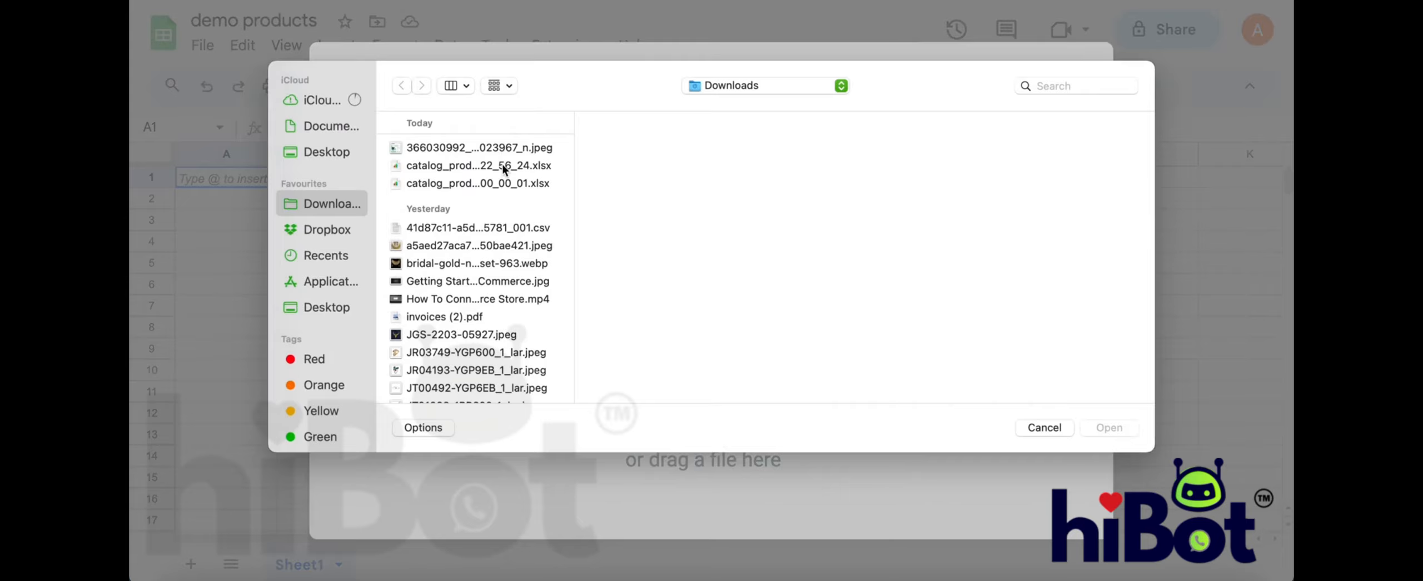
{"action": "left_click", "coordinate": [518, 169]}
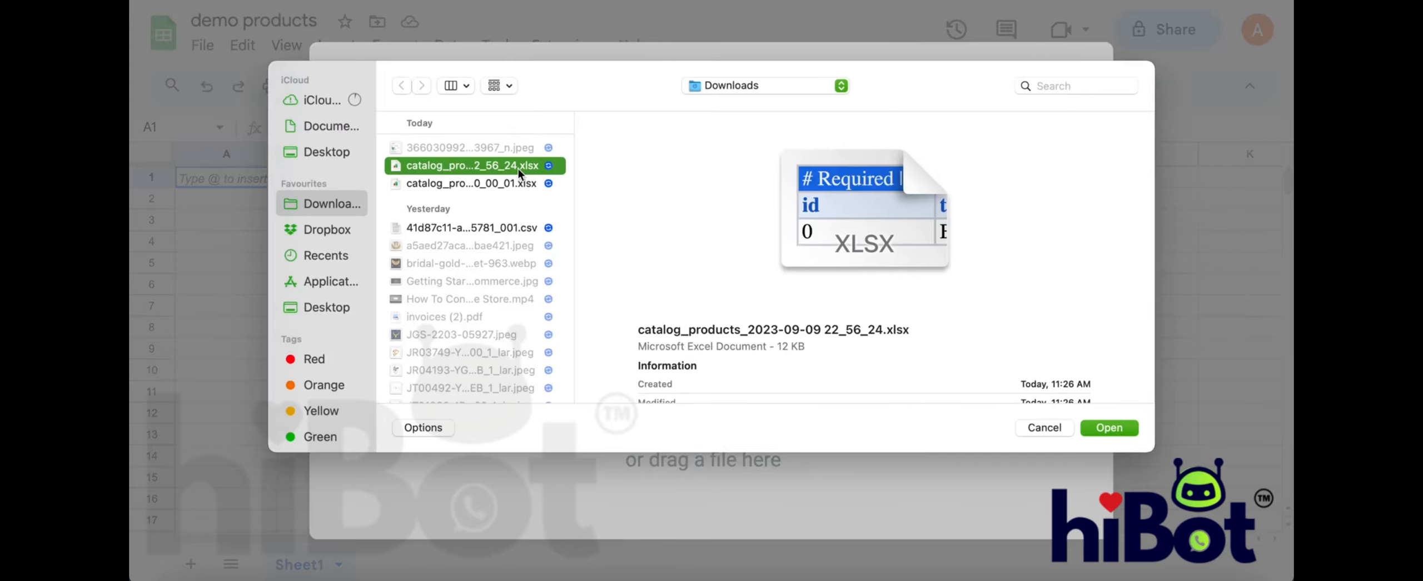
{"action": "key", "text": "Down"}
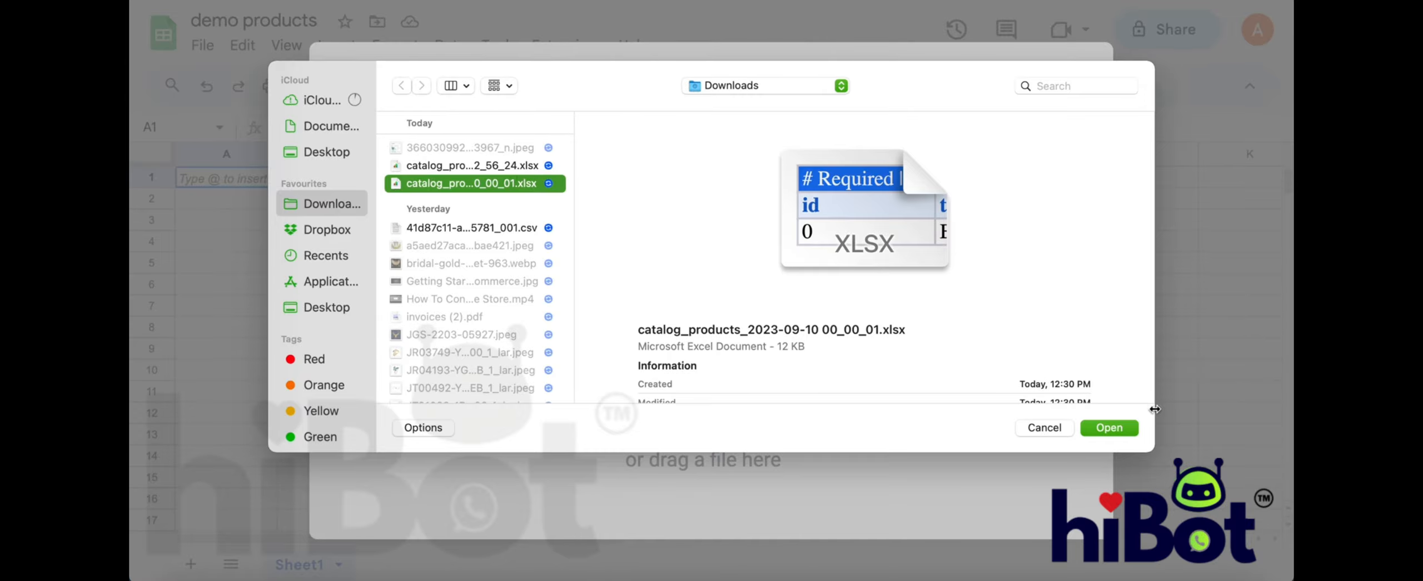
{"action": "left_click", "coordinate": [1117, 429]}
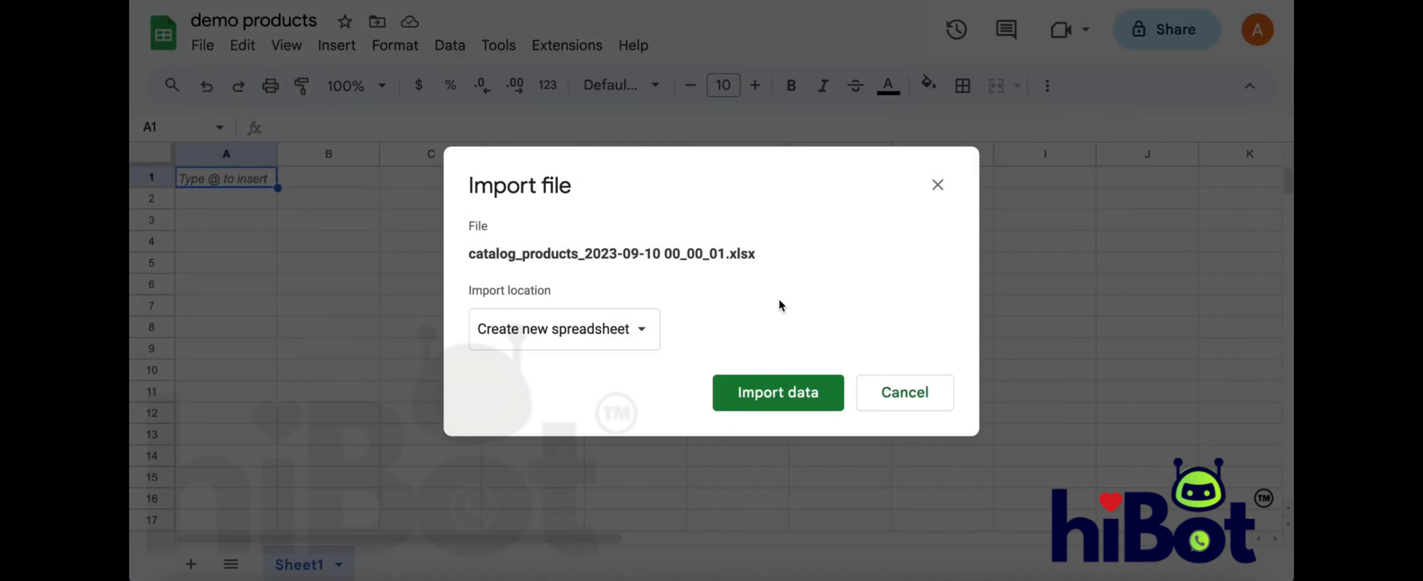
- Import the template data with the import location set to Replace spreadsheet
{"action": "left_click", "coordinate": [525, 334]}
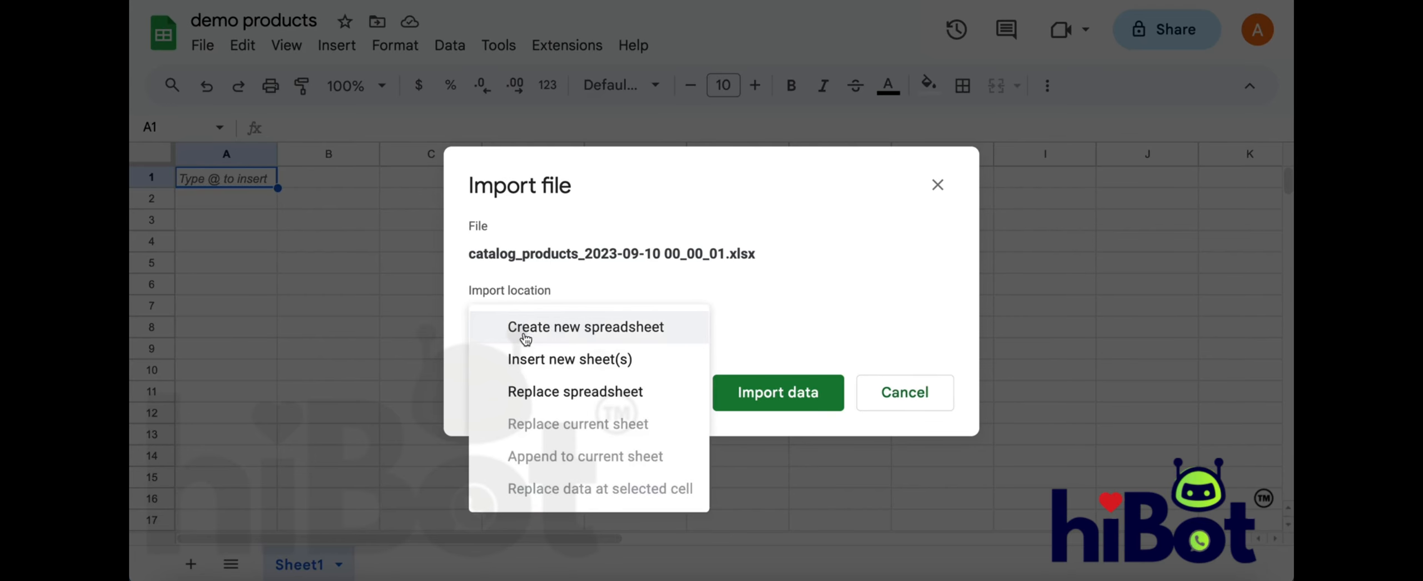
{"action": "left_click", "coordinate": [574, 390]}
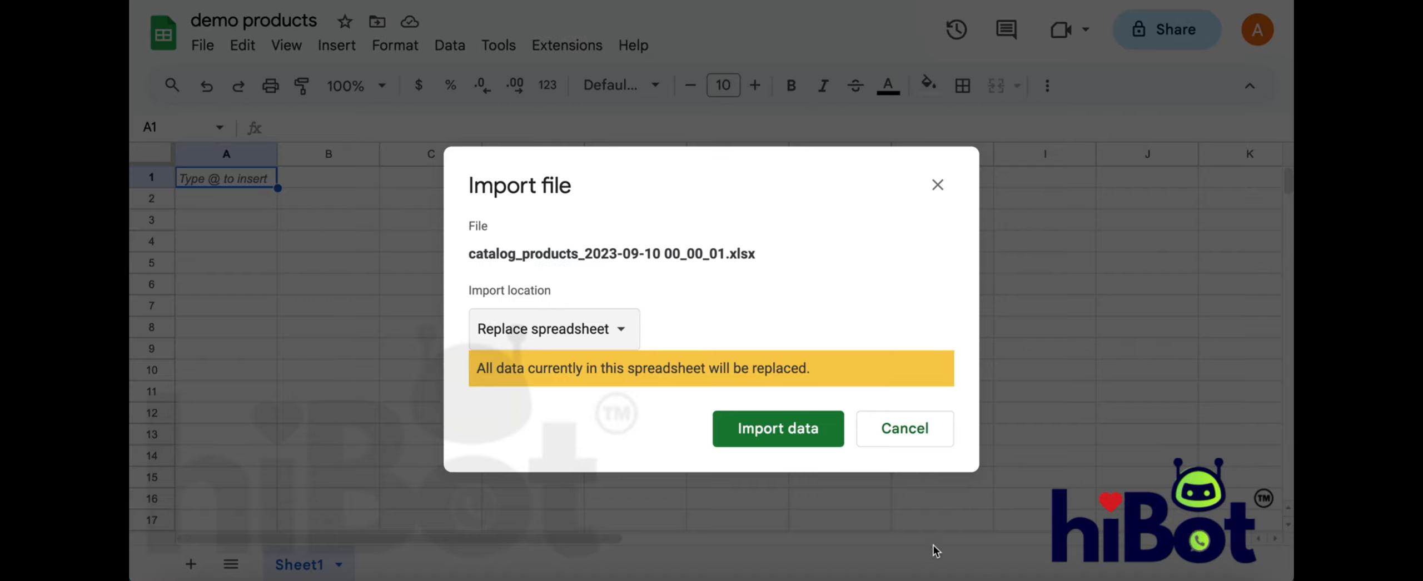
{"action": "left_click", "coordinate": [816, 439]}
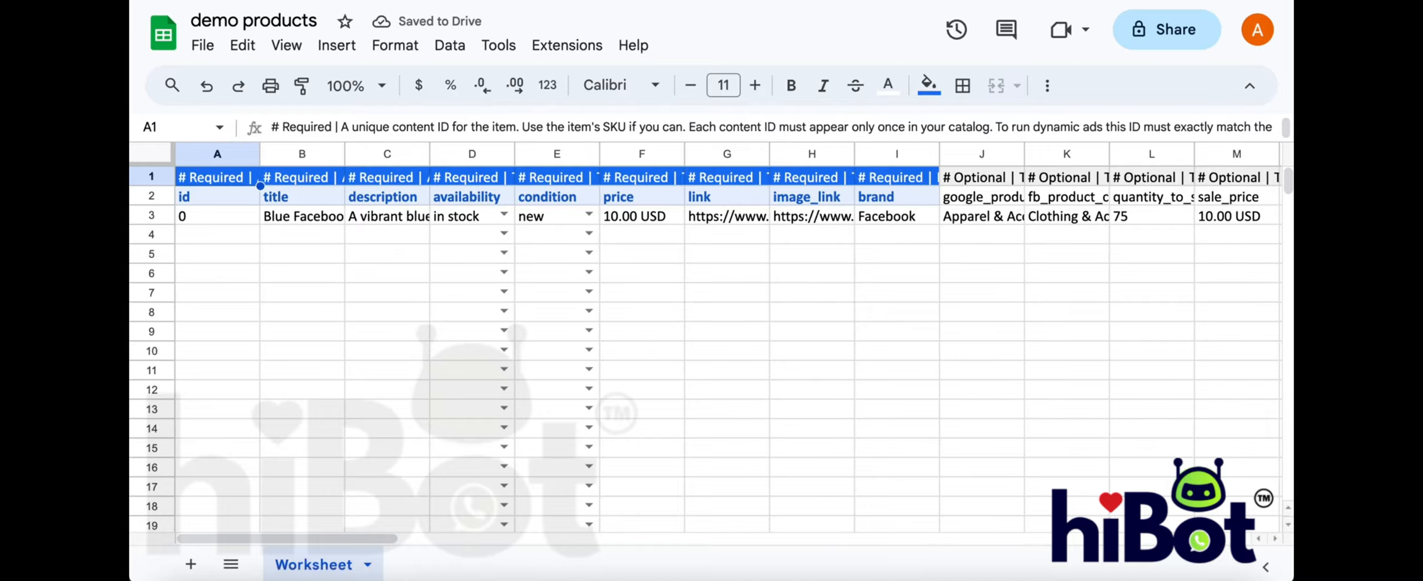
{"action": "left_click", "coordinate": [1116, 1]}
{"action": "left_click_drag", "start_coordinate": [1137, 148], "coordinate": [891, 149]}
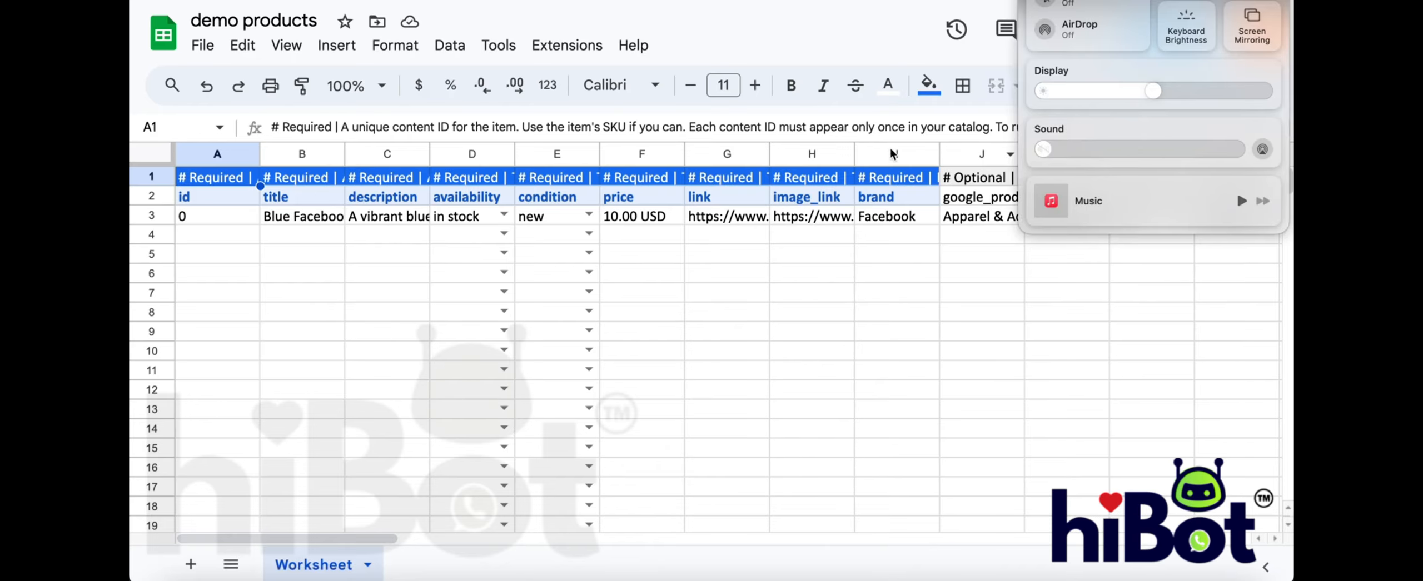
{"action": "left_click", "coordinate": [752, 290]}
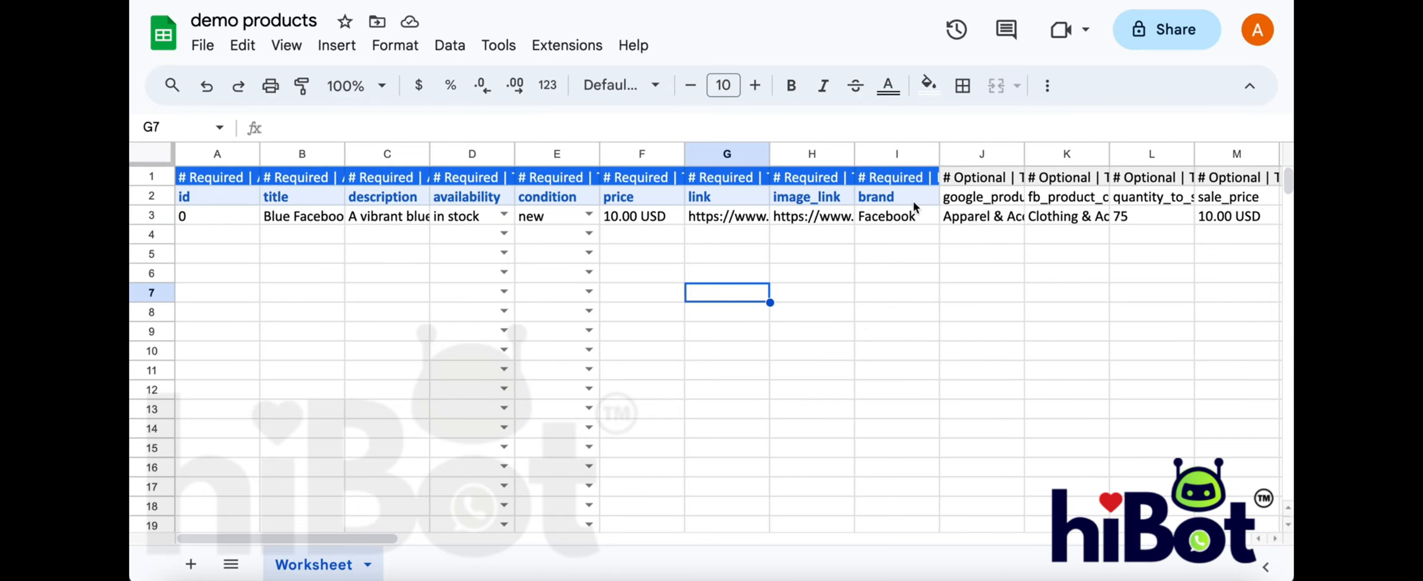
- Examine the descriptions of the optional columns along row 1, then return to the required columns at the start of the sheet
{"action": "left_click", "coordinate": [997, 177]}
{"action": "key", "text": "Right"}
{"action": "key", "text": "Right"}
{"action": "key", "text": "Right"}
{"action": "key", "text": "Right"}
{"action": "key", "text": "Right"}
{"action": "key", "text": "Right"}
{"action": "key", "text": "Right"}
{"action": "key", "text": "Right"}
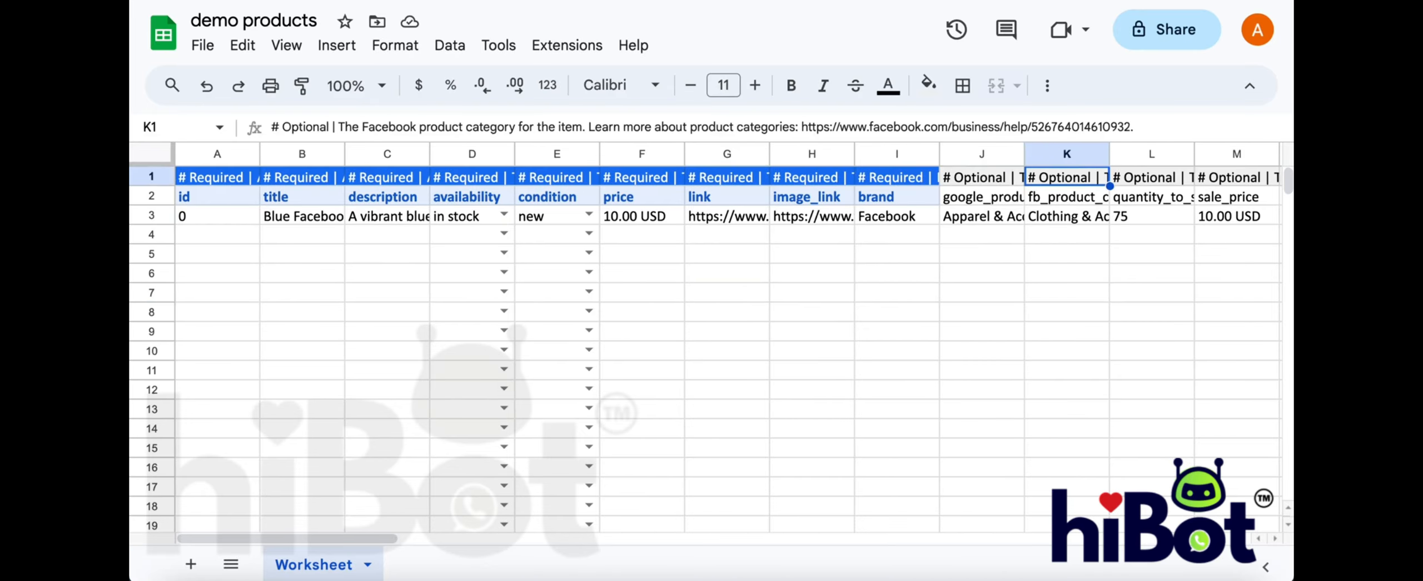
{"action": "key", "text": "Right"}
{"action": "key", "text": "Right"}
{"action": "key", "text": "Right"}
{"action": "key", "text": "Right"}
{"action": "key", "text": "Right"}
{"action": "key", "text": "Right"}
{"action": "key", "text": "Right"}
{"action": "key", "text": "Right"}
{"action": "key", "text": "Right"}
{"action": "key", "text": "Right"}
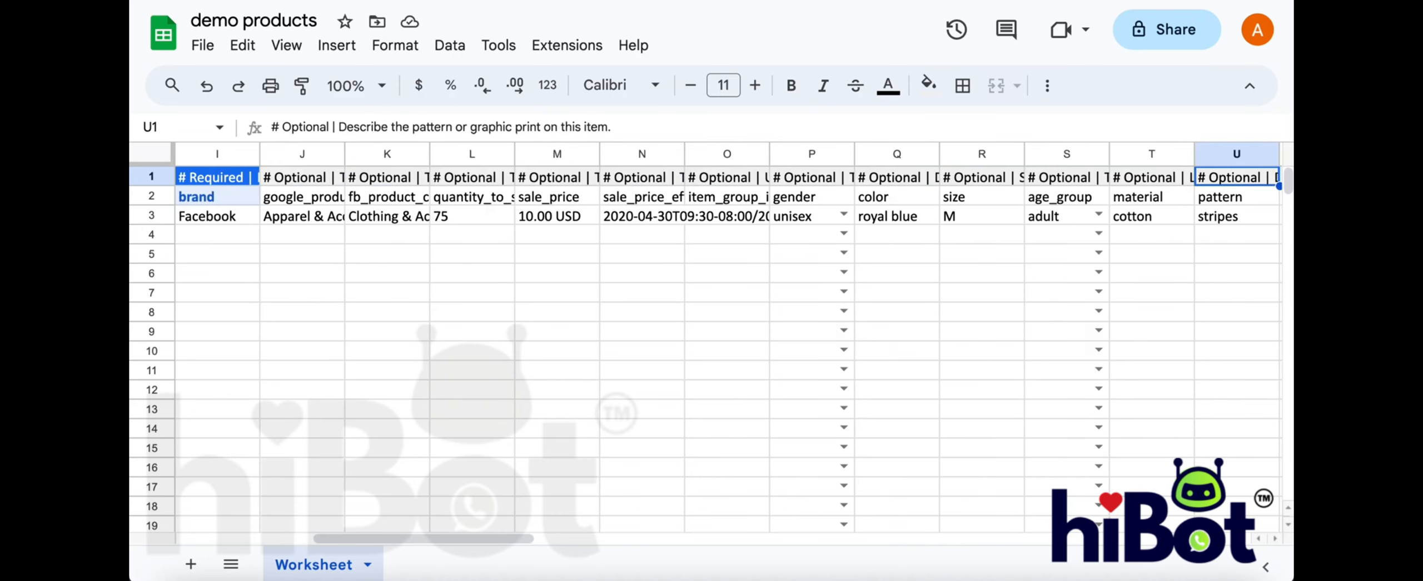
{"action": "key", "text": "Right"}
{"action": "key", "text": "Right"}
{"action": "key", "text": "Right"}
{"action": "key", "text": "Right"}
{"action": "key", "text": "Right"}
{"action": "key", "text": "Right"}
{"action": "key", "text": "Right"}
{"action": "key", "text": "Right"}
{"action": "key", "text": "Right"}
{"action": "key", "text": "Right"}
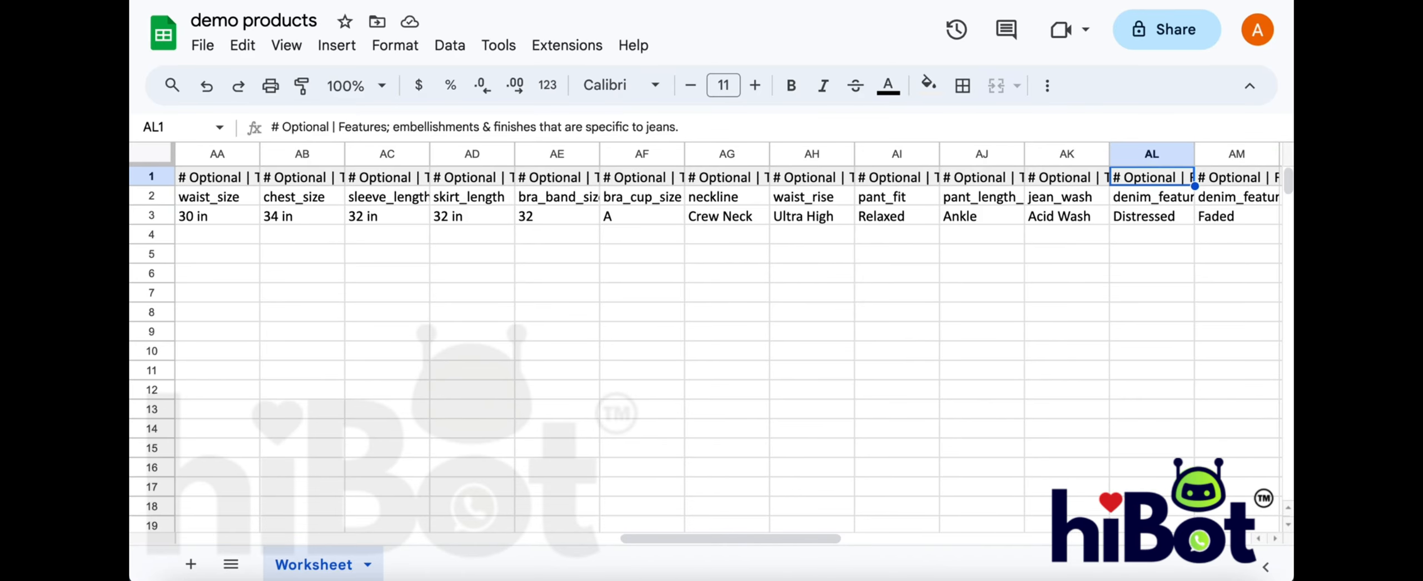
{"action": "left_click", "coordinate": [655, 277]}
{"action": "scroll", "coordinate": [656, 282], "scroll_direction": "left", "scroll_amount": 15}
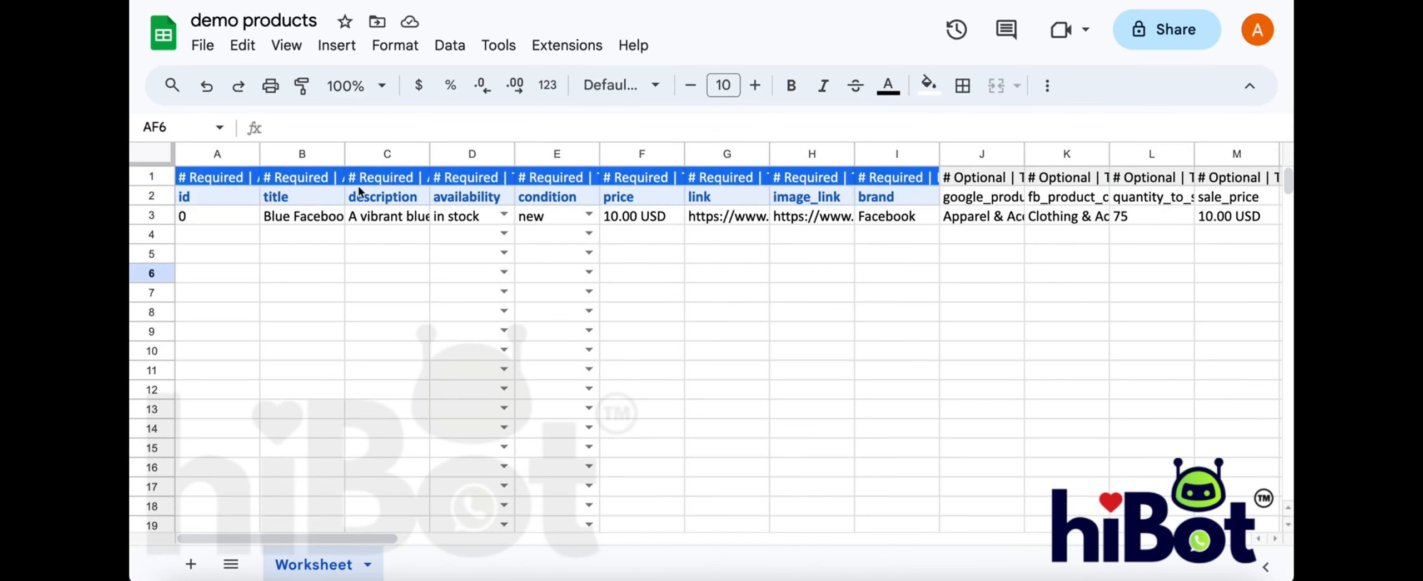
- Delete all the optional columns, from J (Google product category) through BK (sports league)
{"action": "left_click", "coordinate": [967, 152]}
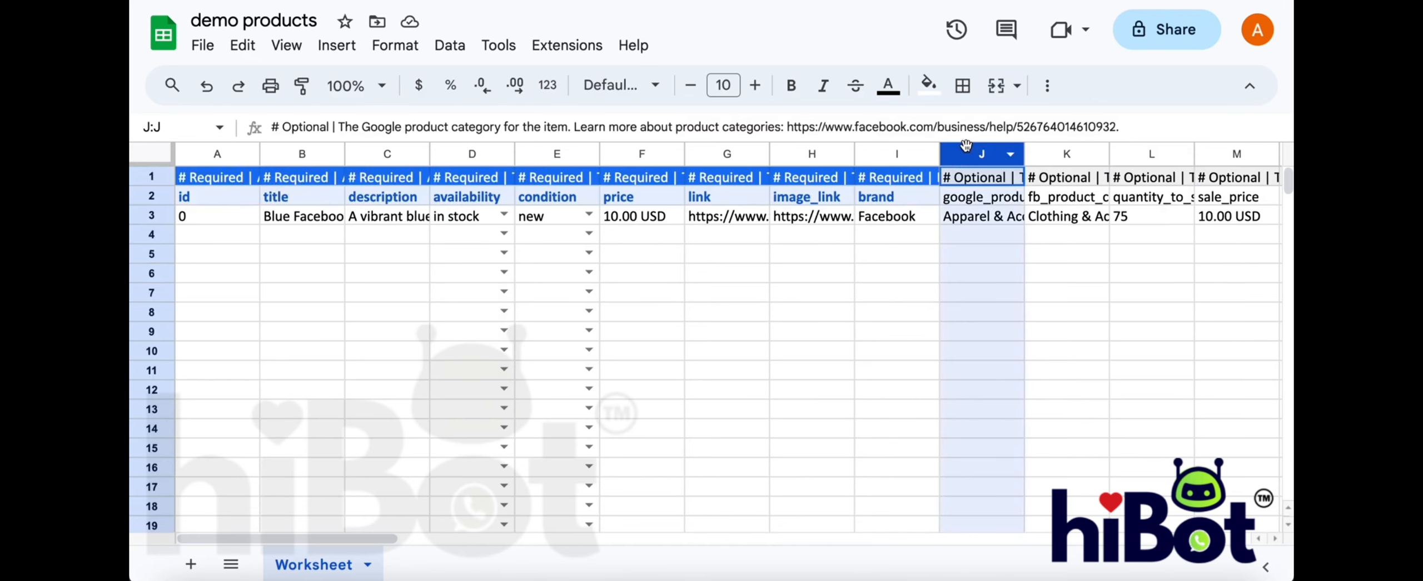
{"action": "scroll", "coordinate": [1034, 240], "scroll_direction": "right", "scroll_amount": 20}
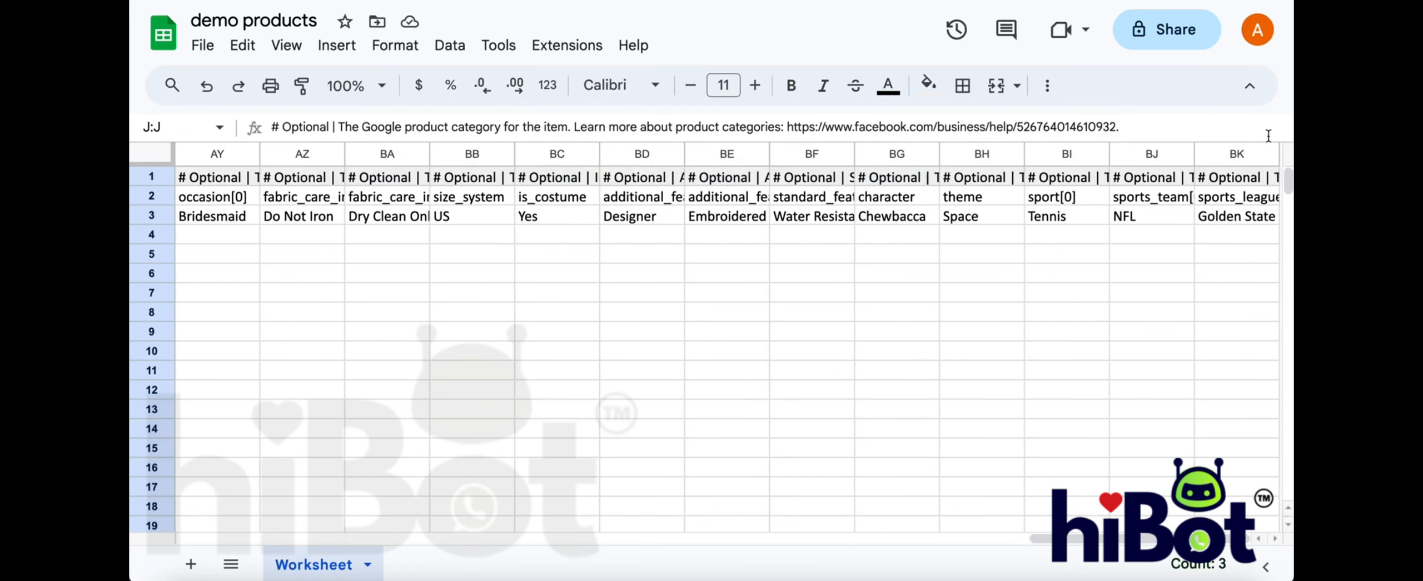
{"action": "left_click", "coordinate": [1245, 155], "text": "shift"}
{"action": "right_click", "coordinate": [1243, 156]}
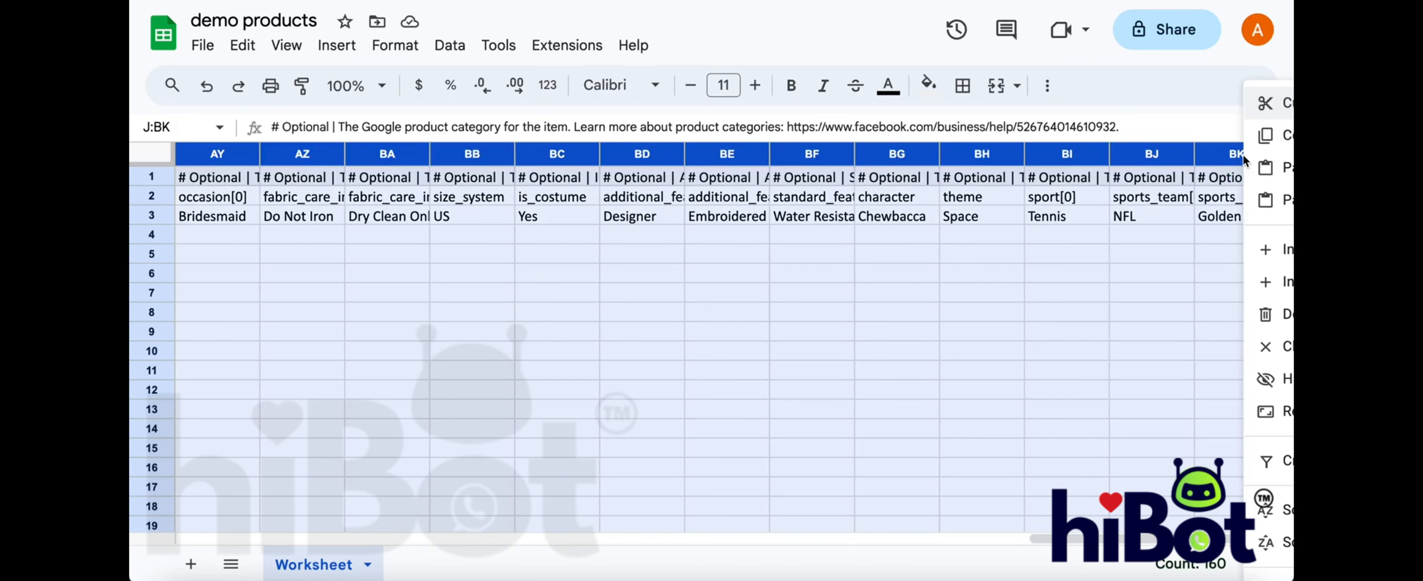
{"action": "left_click", "coordinate": [1264, 315]}
{"action": "left_click", "coordinate": [476, 274]}
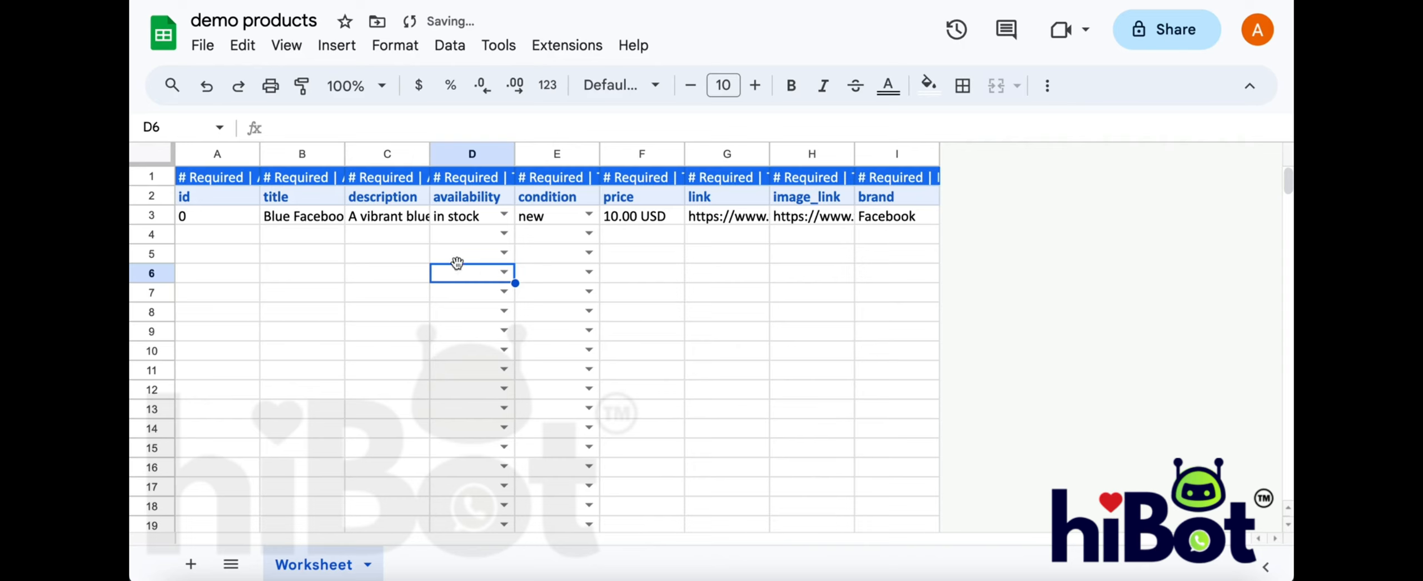
- Delete row 1, which holds the "# Required" field descriptions above the column names
{"action": "left_click", "coordinate": [143, 176]}
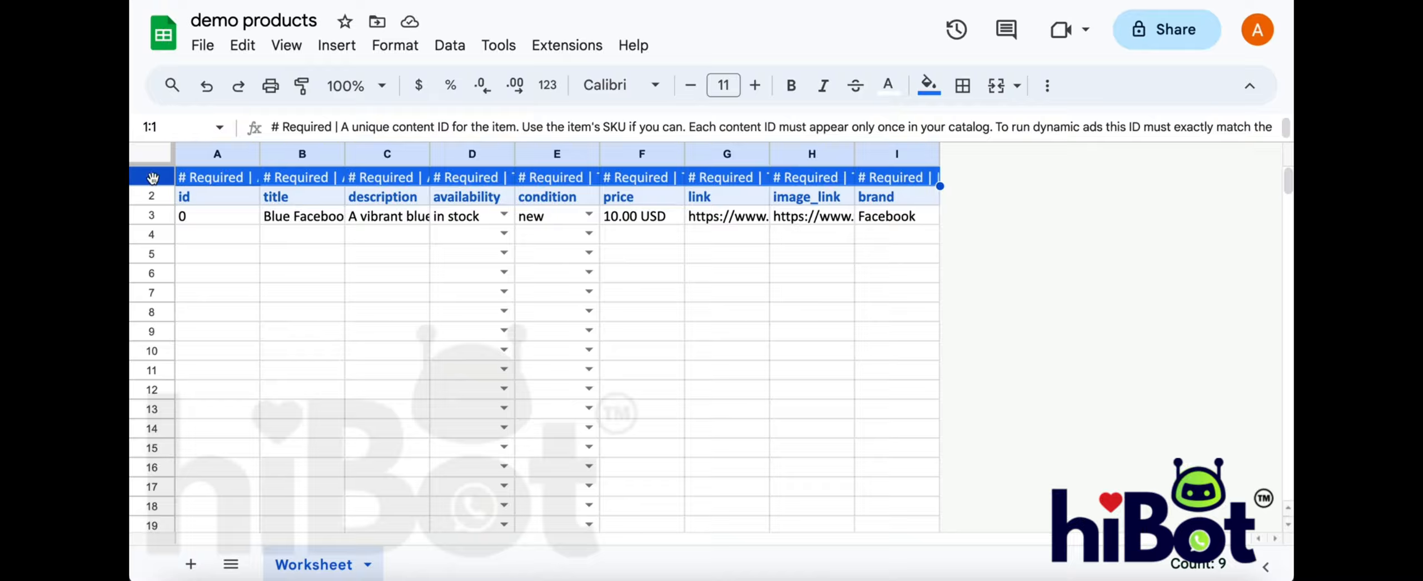
{"action": "right_click", "coordinate": [146, 179]}
{"action": "left_click", "coordinate": [244, 314]}
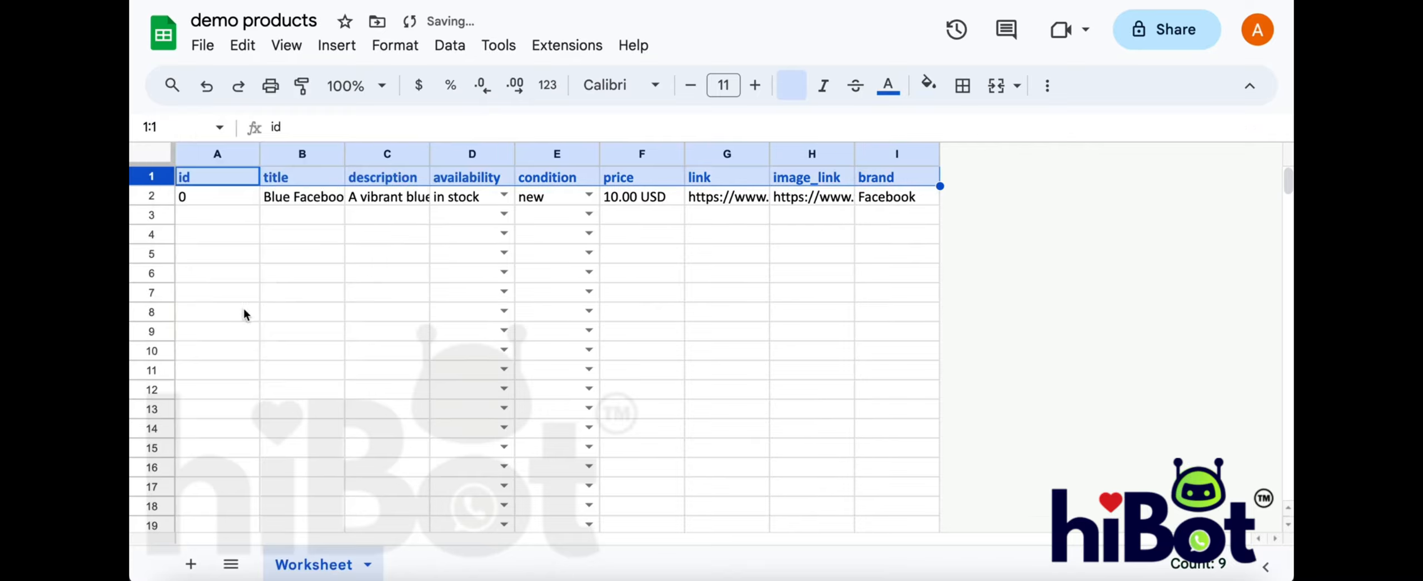
- Enter the ids 100, 101 and 102 in cells A3 to A5, below the sample product
{"action": "left_click", "coordinate": [656, 274]}
{"action": "left_click", "coordinate": [230, 174]}
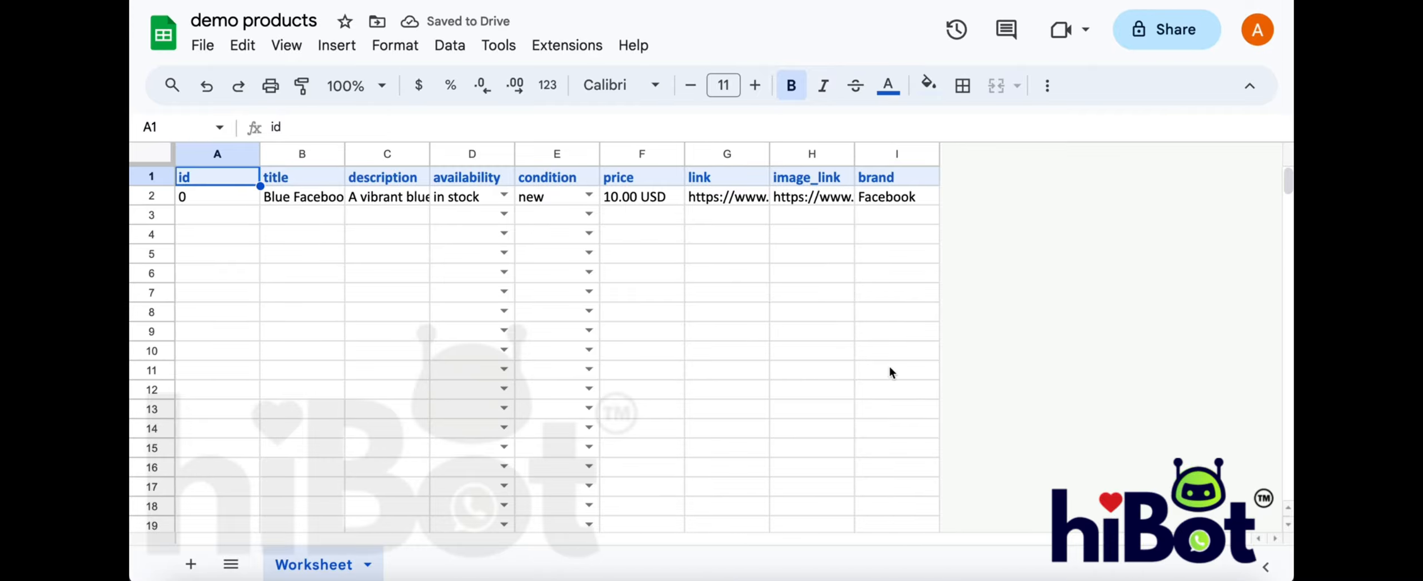
{"action": "left_click", "coordinate": [217, 203]}
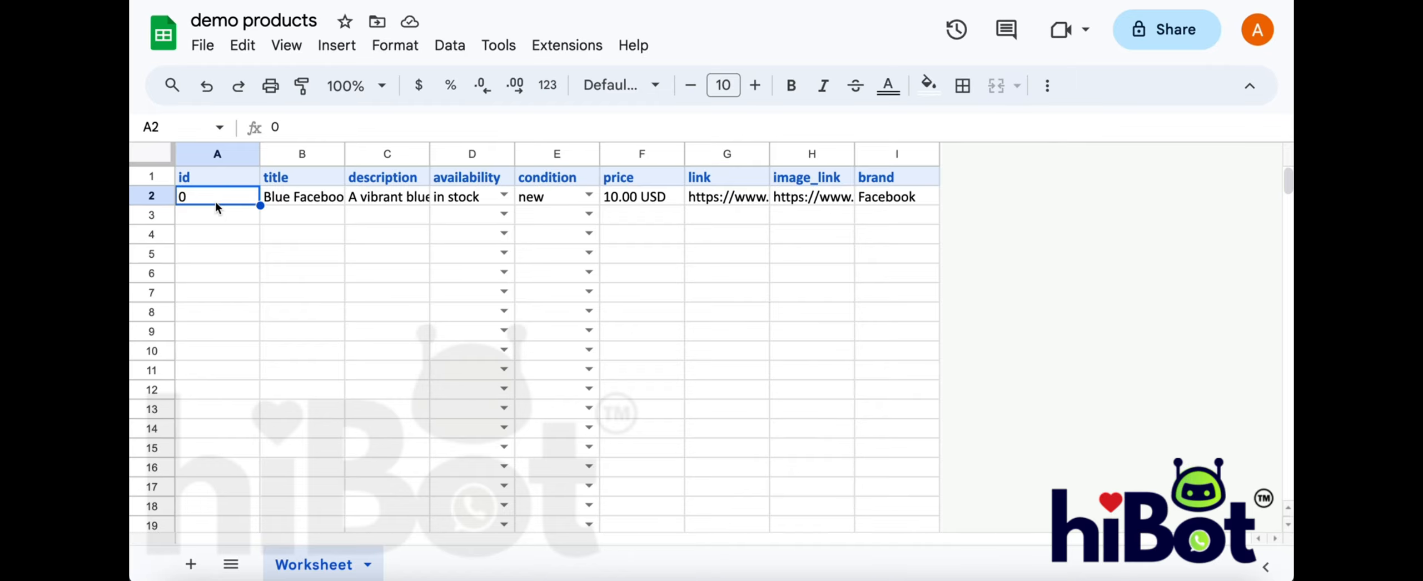
{"action": "key", "text": "Down"}
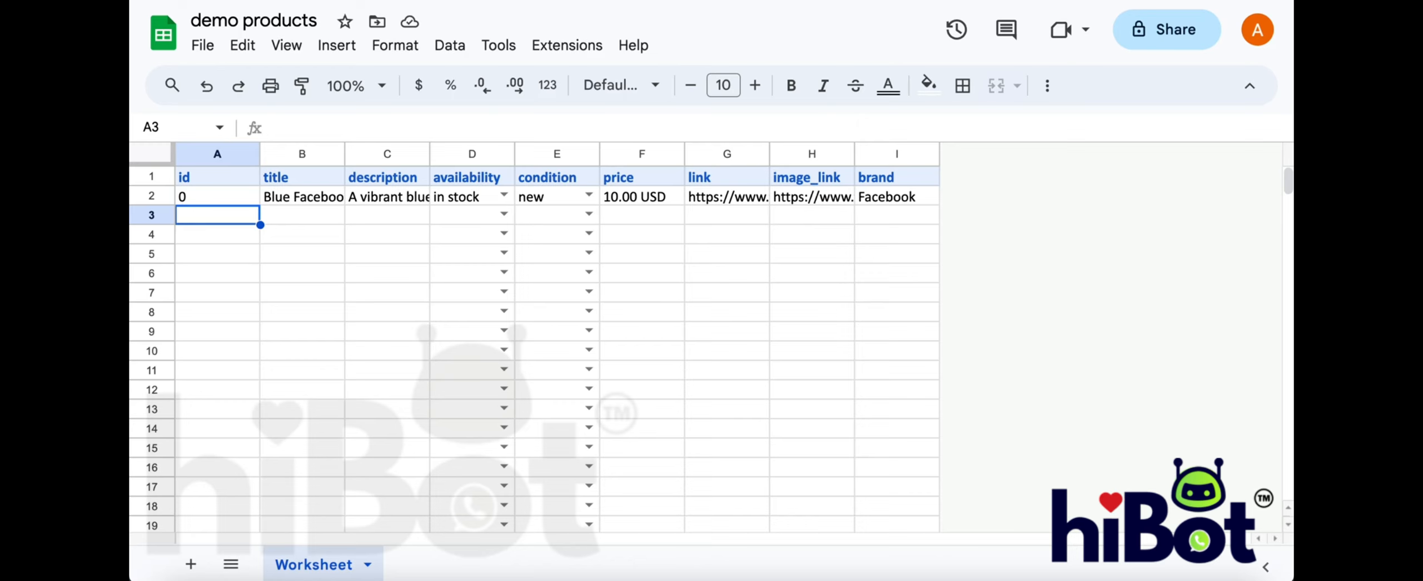
{"action": "type", "text": "100"}
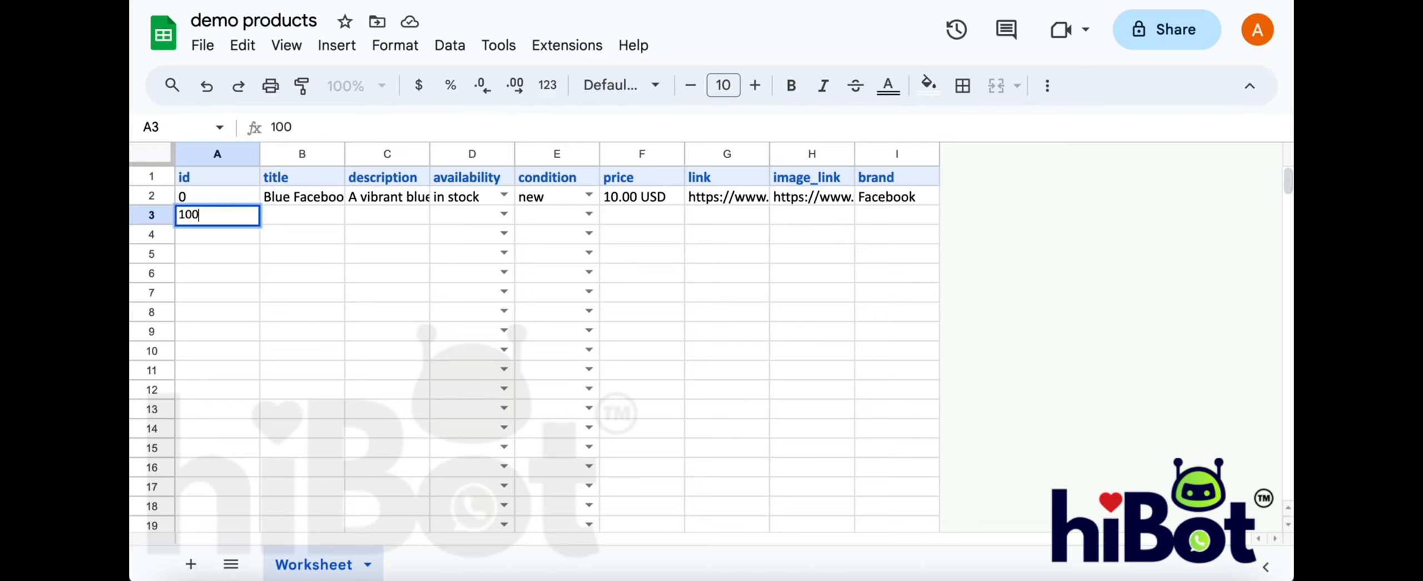
{"action": "key", "text": "Return"}
{"action": "type", "text": "101"}
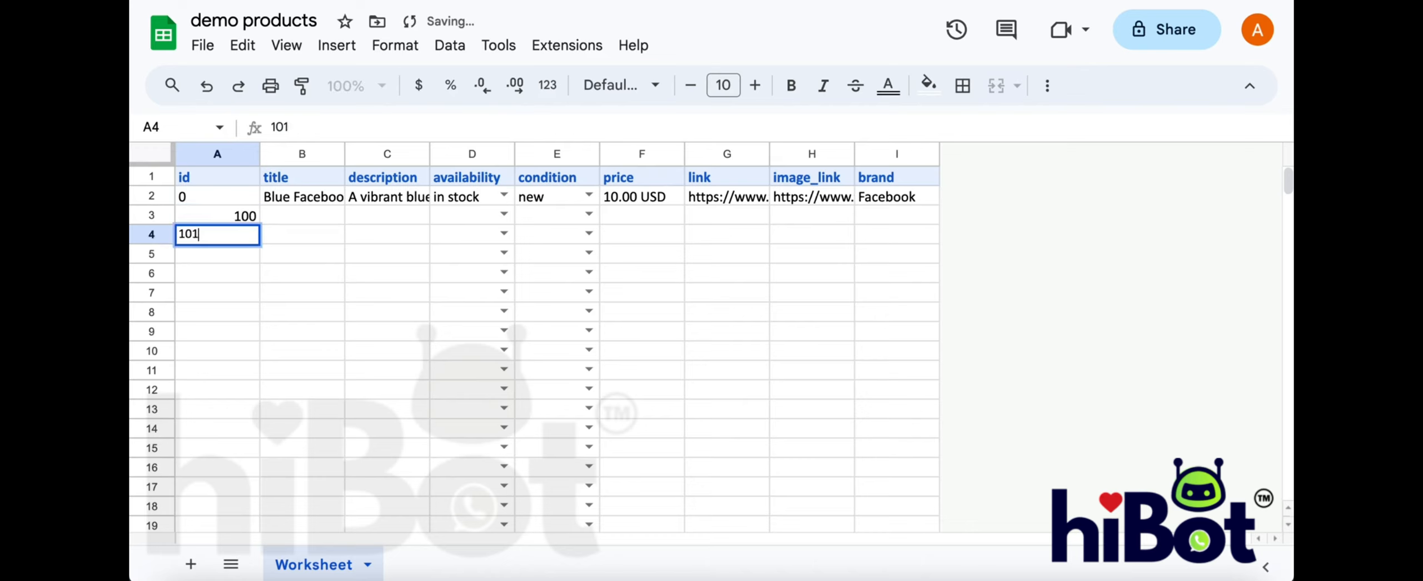
{"action": "key", "text": "Return"}
{"action": "type", "text": "102"}
{"action": "key", "text": "Return"}
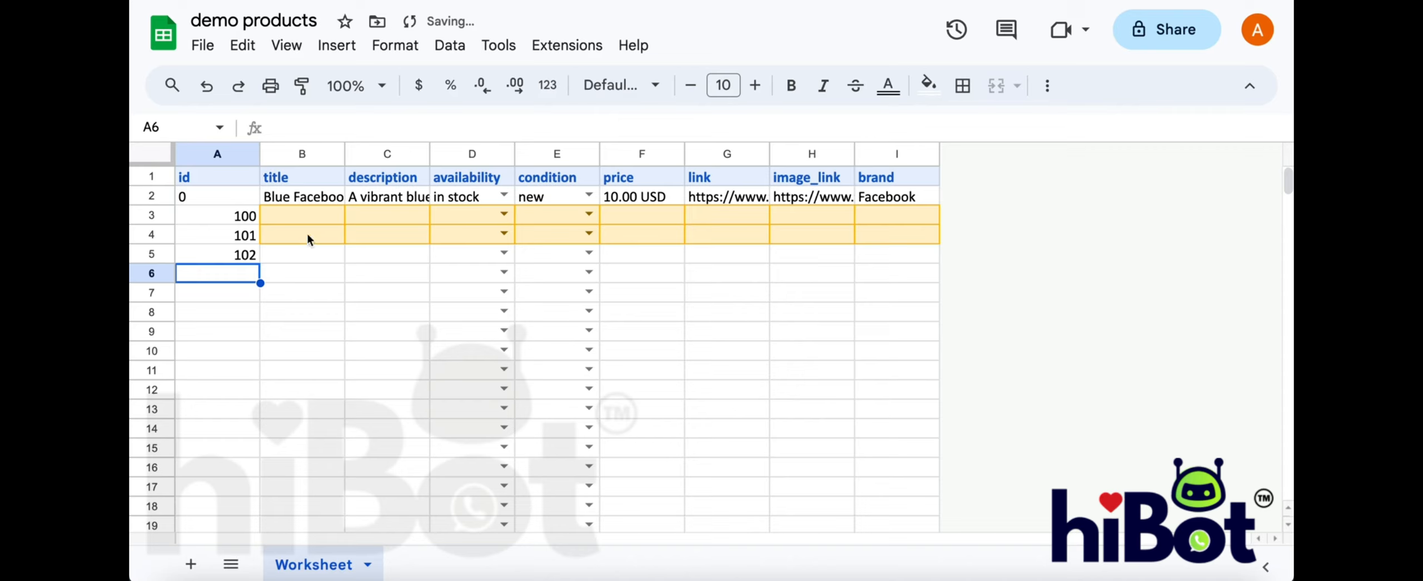
- Copy the sample product's title and description from row 2 into rows 3, 4 and 5
{"action": "left_click", "coordinate": [305, 205]}
{"action": "left_click_drag", "start_coordinate": [304, 205], "coordinate": [384, 200]}
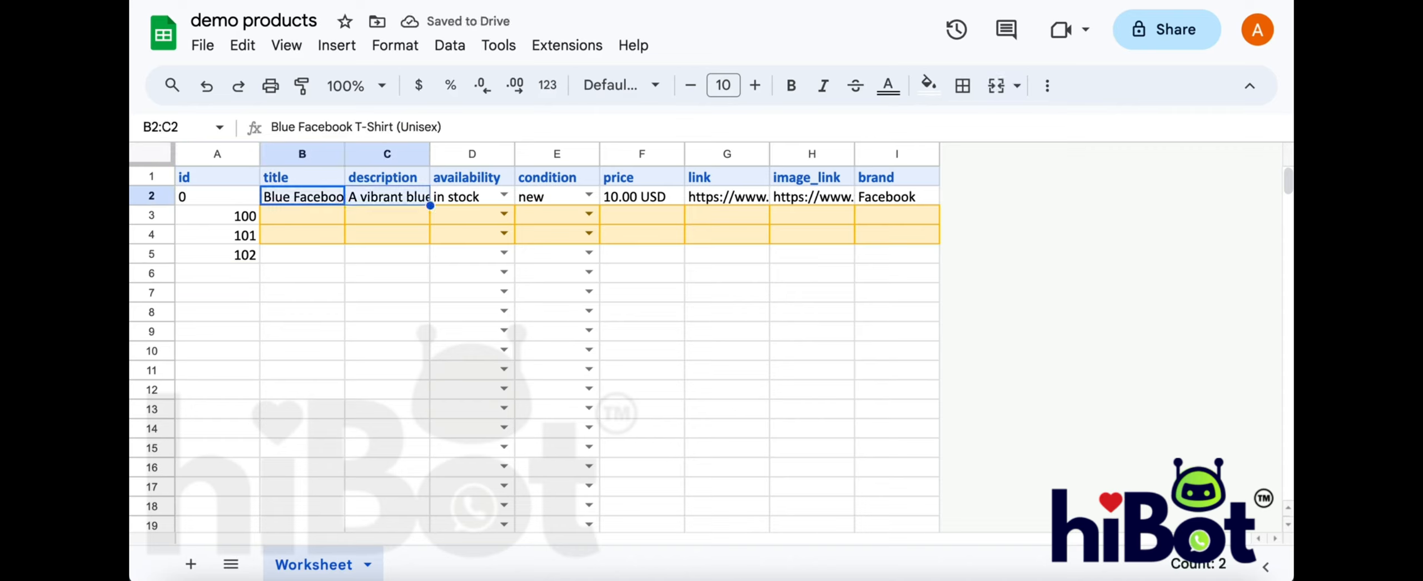
{"action": "key", "text": "ctrl+c"}
{"action": "key", "text": "Down"}
{"action": "key", "text": "ctrl+v"}
{"action": "key", "text": "Down"}
{"action": "key", "text": "ctrl+v"}
{"action": "key", "text": "Down"}
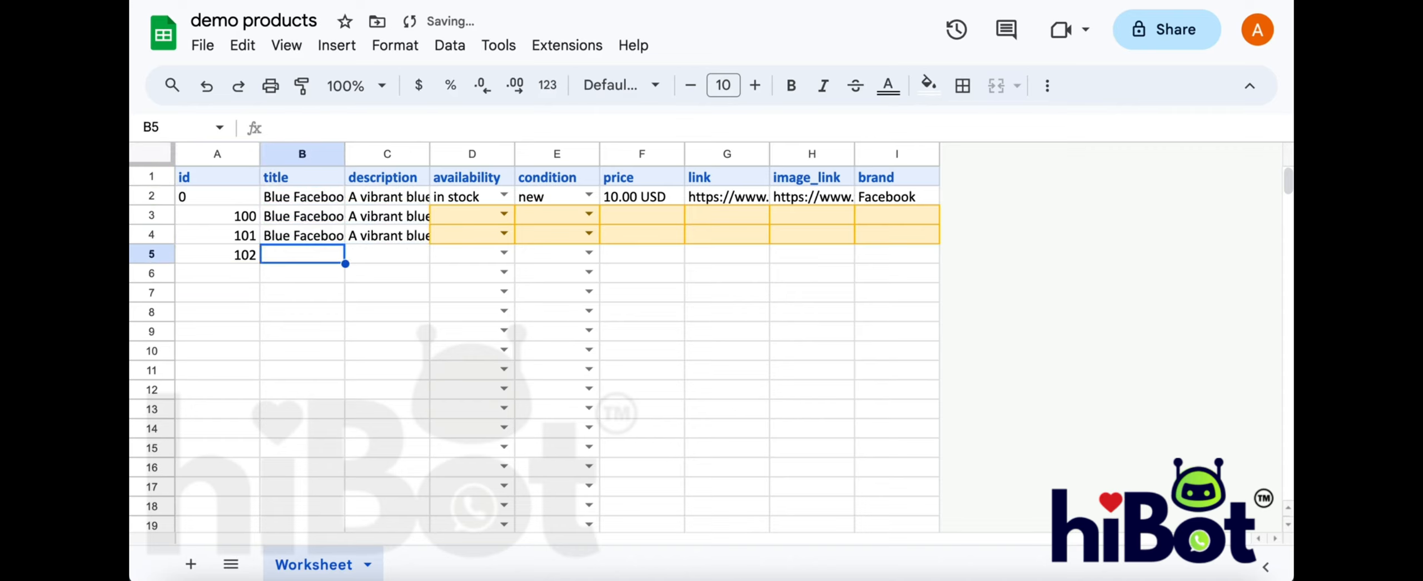
{"action": "key", "text": "ctrl+v"}
- Set the availability of products 100, 101 and 102 to "in stock"
{"action": "key", "text": "Right"}
{"action": "key", "text": "Right"}
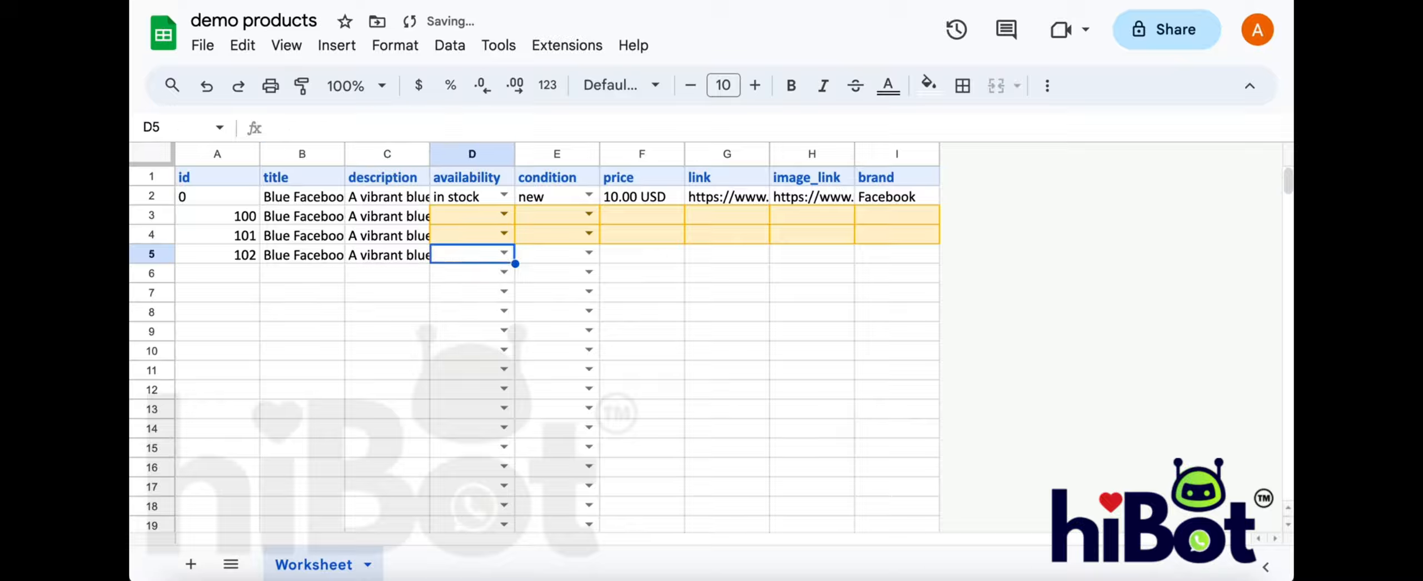
{"action": "key", "text": "Up"}
{"action": "key", "text": "Up"}
{"action": "left_click", "coordinate": [503, 216]}
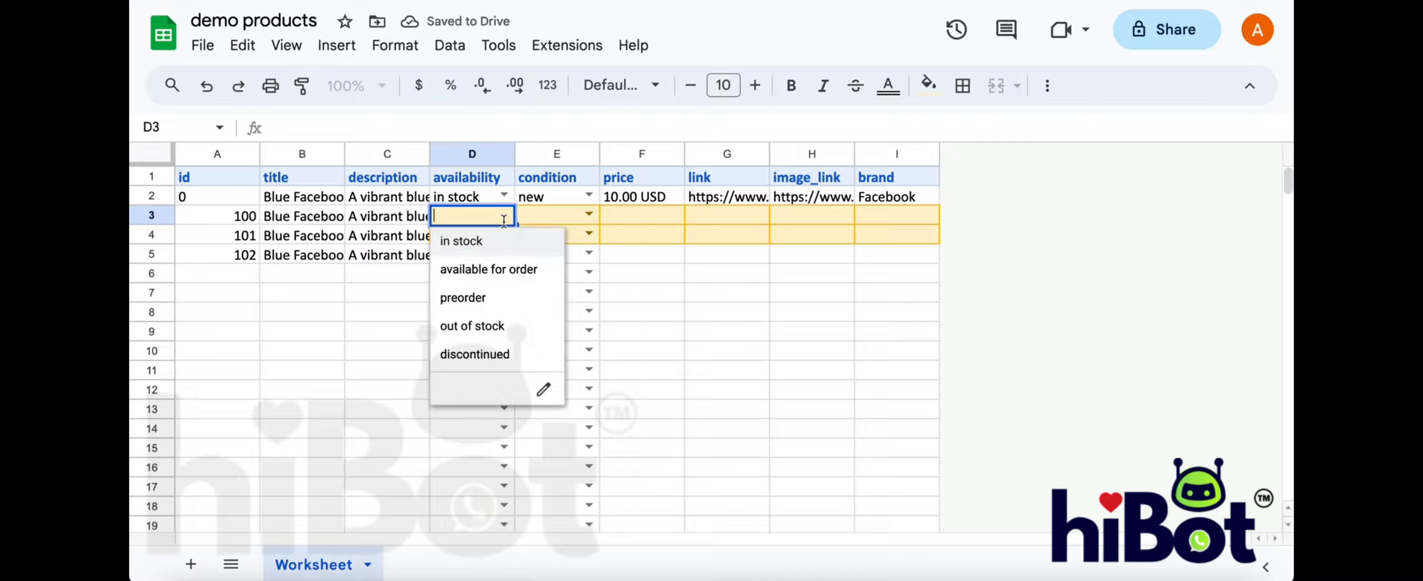
{"action": "left_click", "coordinate": [489, 242]}
{"action": "left_click", "coordinate": [504, 234]}
{"action": "left_click", "coordinate": [497, 261]}
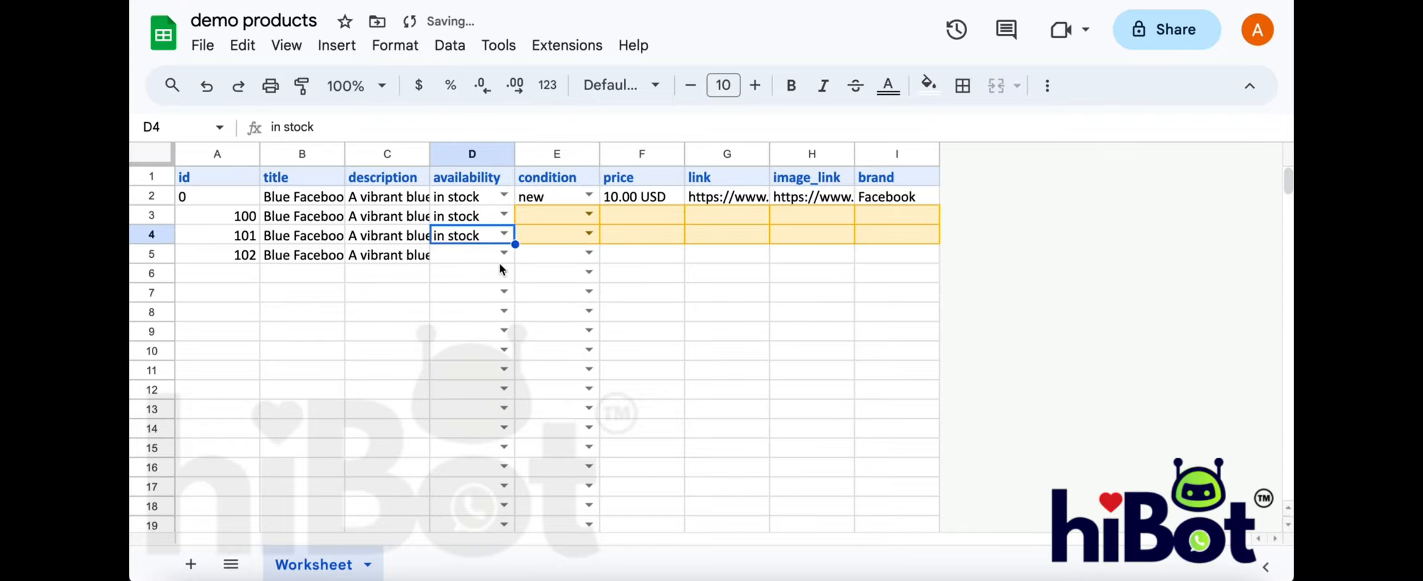
{"action": "left_click", "coordinate": [510, 254]}
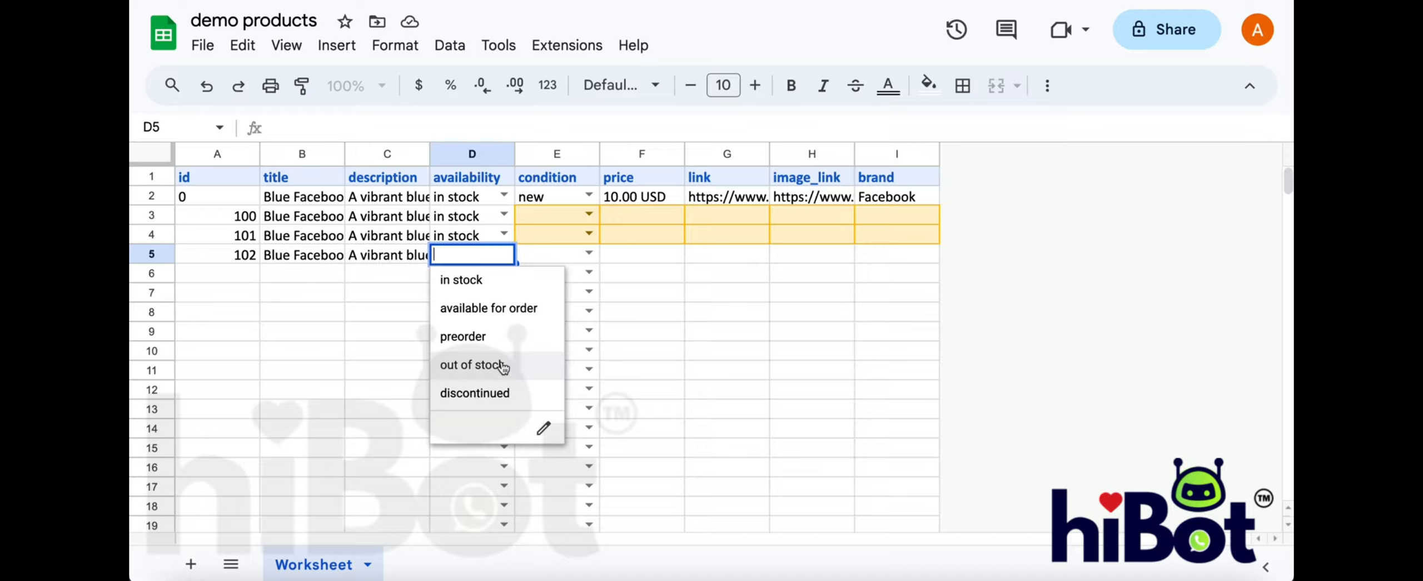
{"action": "left_click", "coordinate": [493, 288]}
- Set the condition of products 100, 101 and 102 to "new"
{"action": "left_click", "coordinate": [591, 216]}
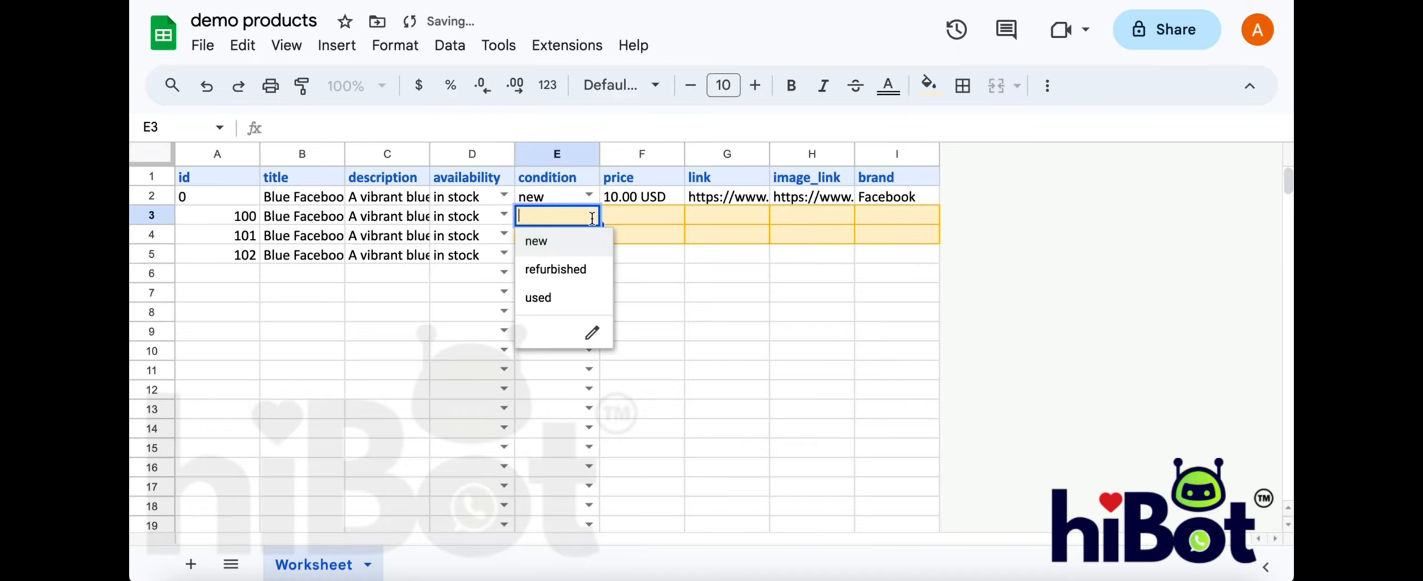
{"action": "left_click", "coordinate": [584, 241]}
{"action": "left_click", "coordinate": [585, 242]}
{"action": "left_click", "coordinate": [585, 259]}
{"action": "double_click", "coordinate": [585, 255]}
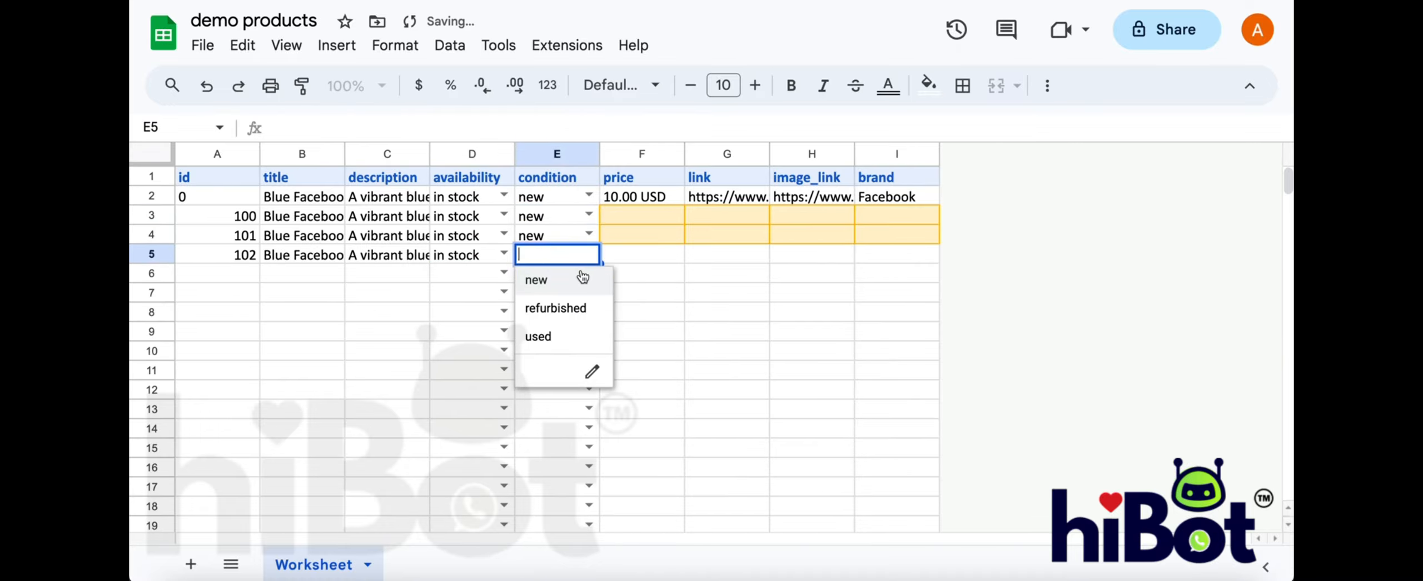
{"action": "left_click", "coordinate": [582, 280]}
- Check the sample price's amount and currency format, and enter 1000.00 INR as the price of product 100
{"action": "left_click", "coordinate": [649, 198]}
{"action": "double_click", "coordinate": [649, 198]}
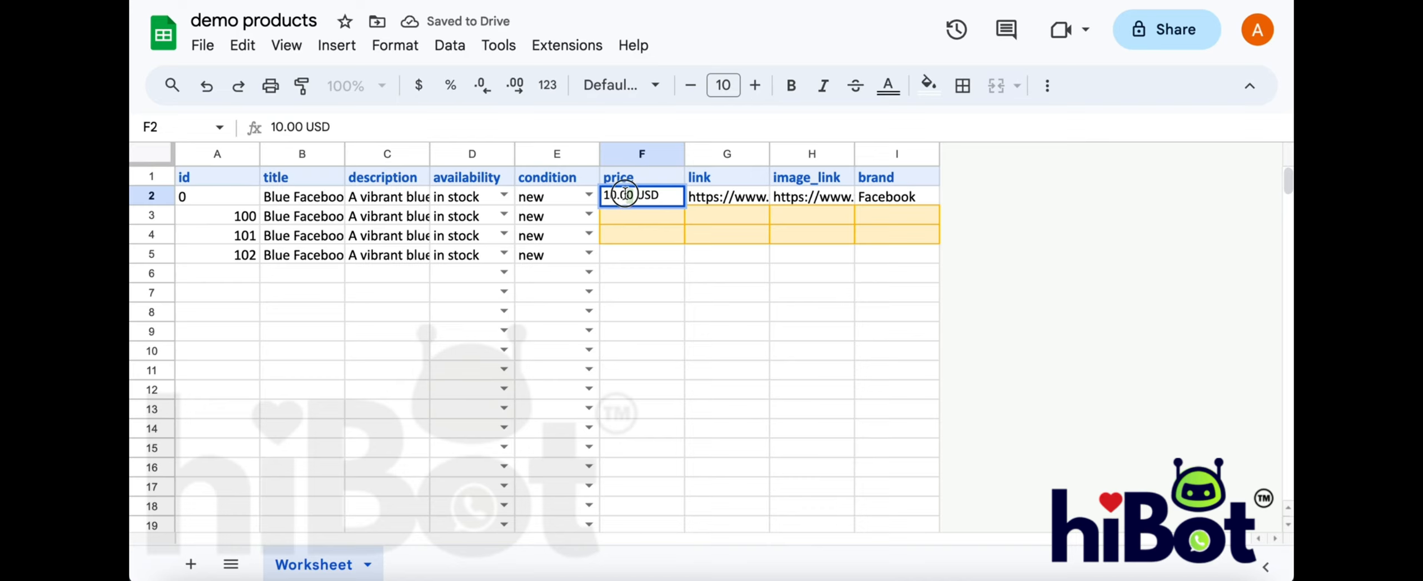
{"action": "left_click_drag", "start_coordinate": [633, 194], "coordinate": [622, 192]}
{"action": "double_click", "coordinate": [646, 194]}
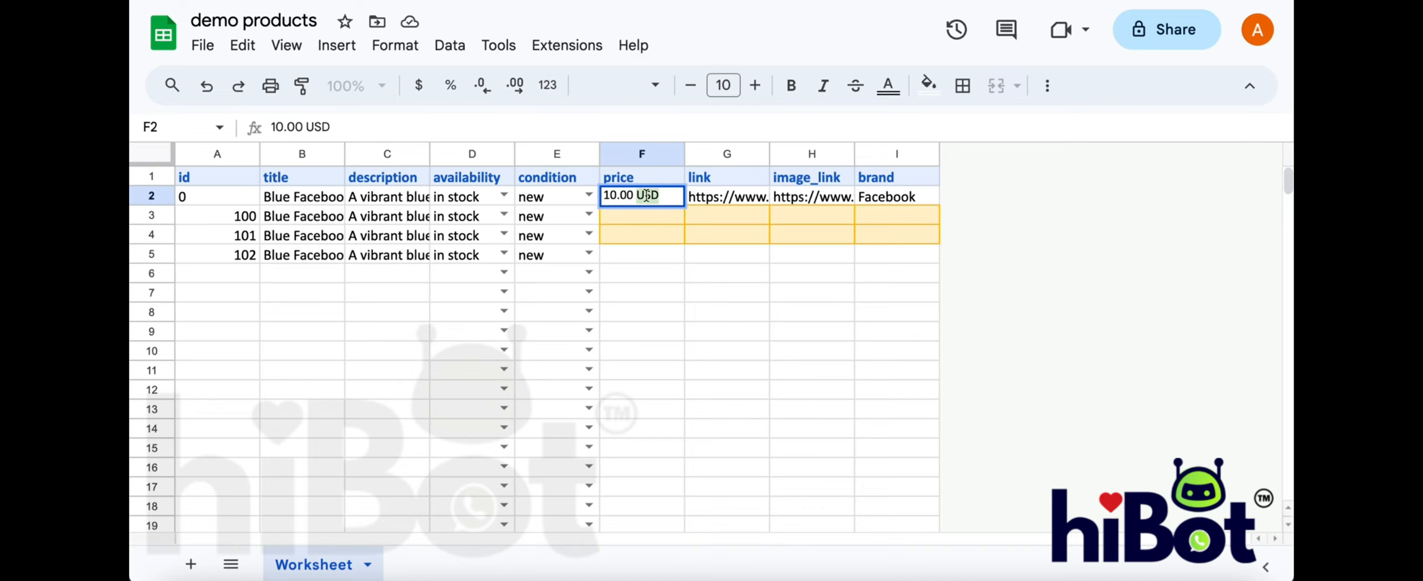
{"action": "left_click", "coordinate": [667, 220]}
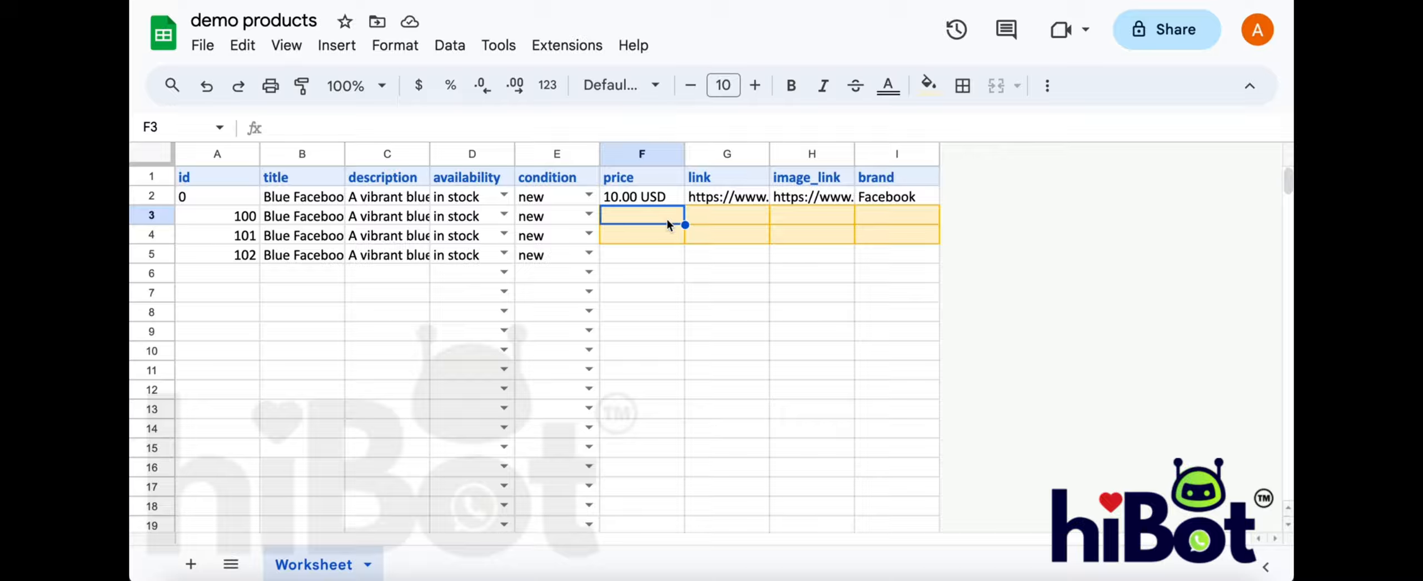
{"action": "type", "text": "1000"}
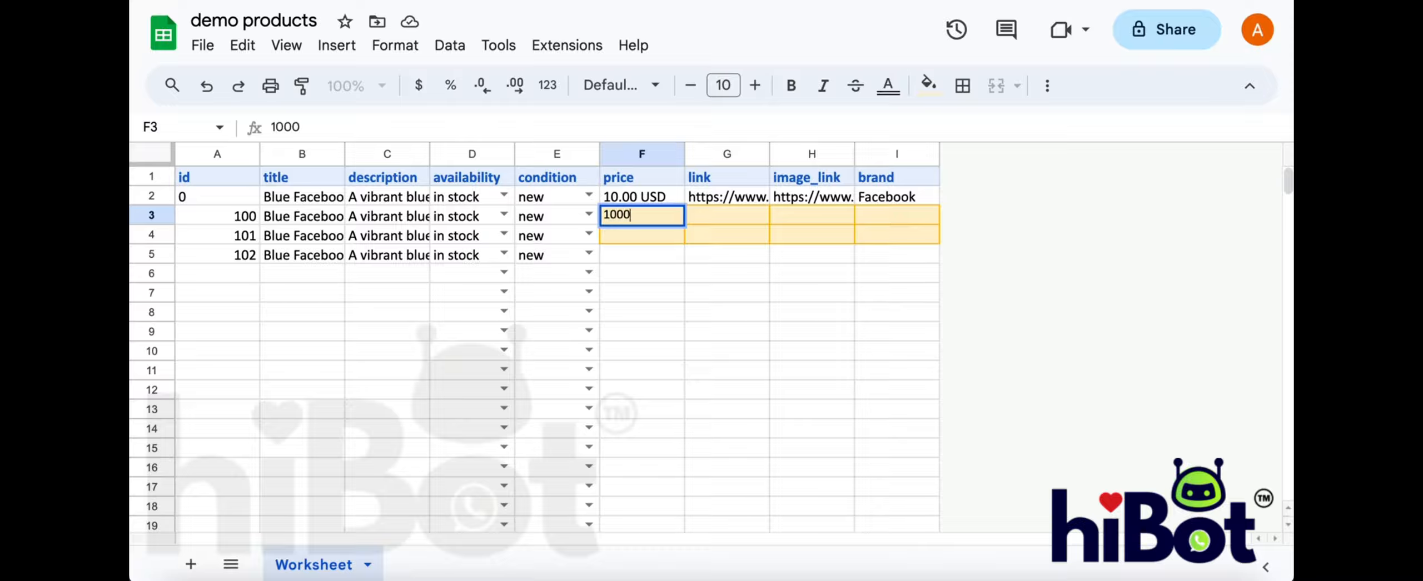
{"action": "type", "text": ".00 INR"}
{"action": "key", "text": "Return"}
- Enter the prices 1200.00 INR for product 101 and 999.00 INR for product 102
{"action": "type", "text": "12"}
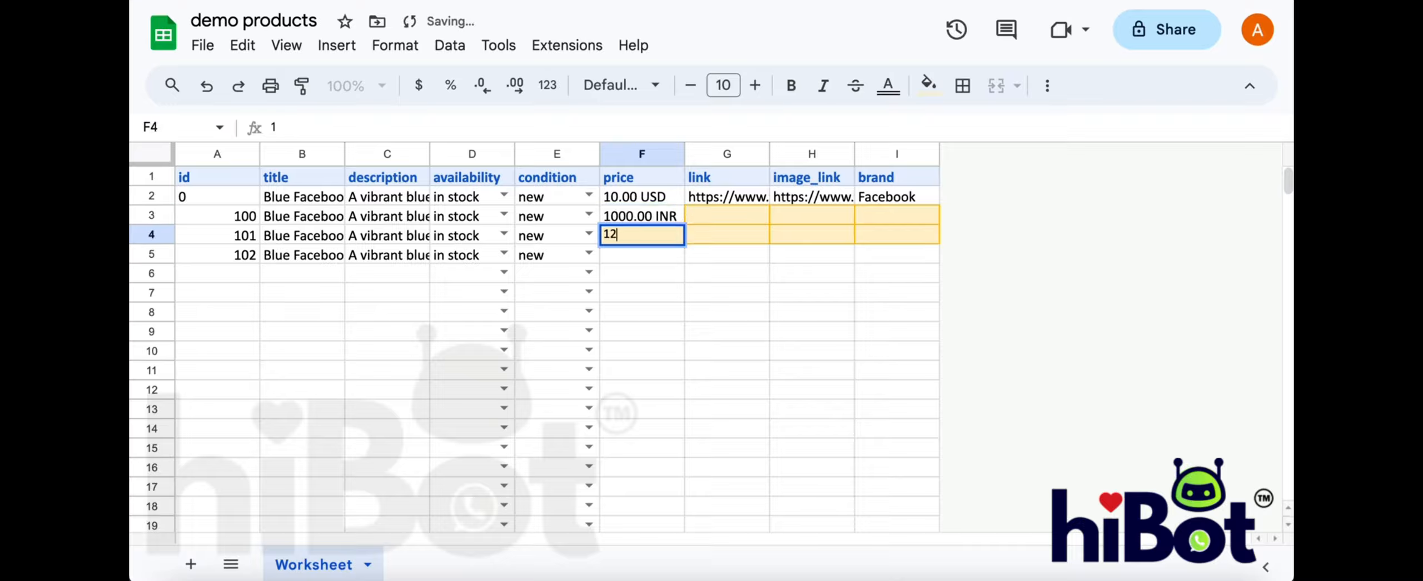
{"action": "type", "text": "00.00 INR"}
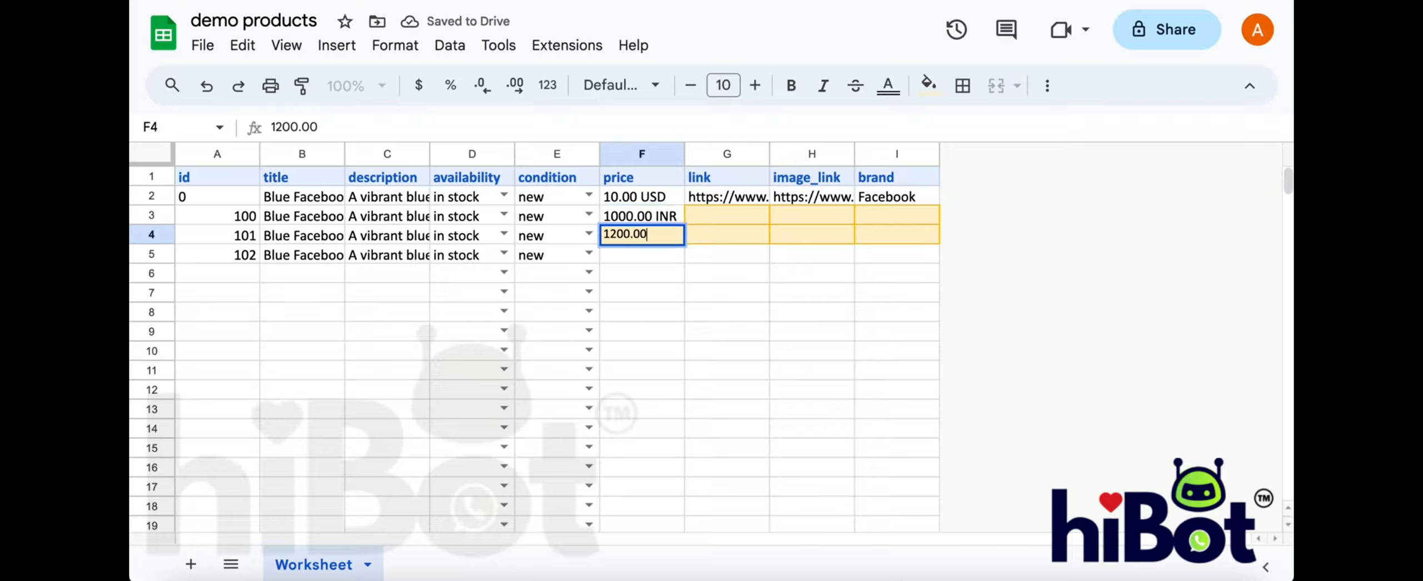
{"action": "key", "text": "Return"}
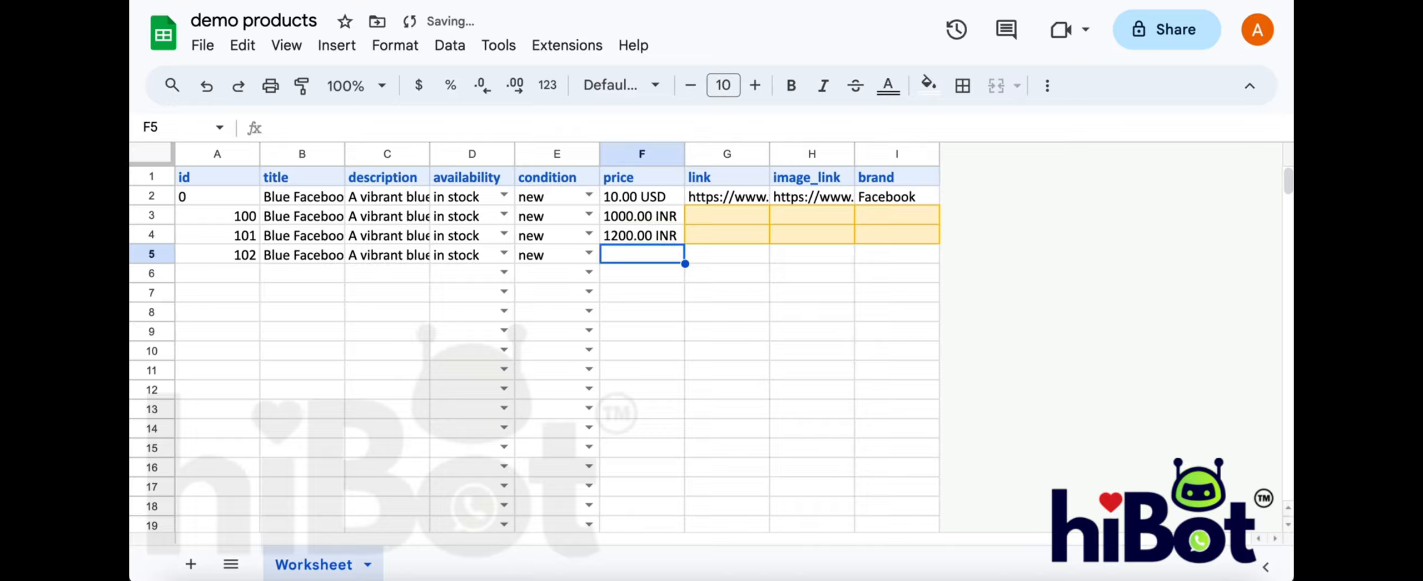
{"action": "type", "text": "1000"}
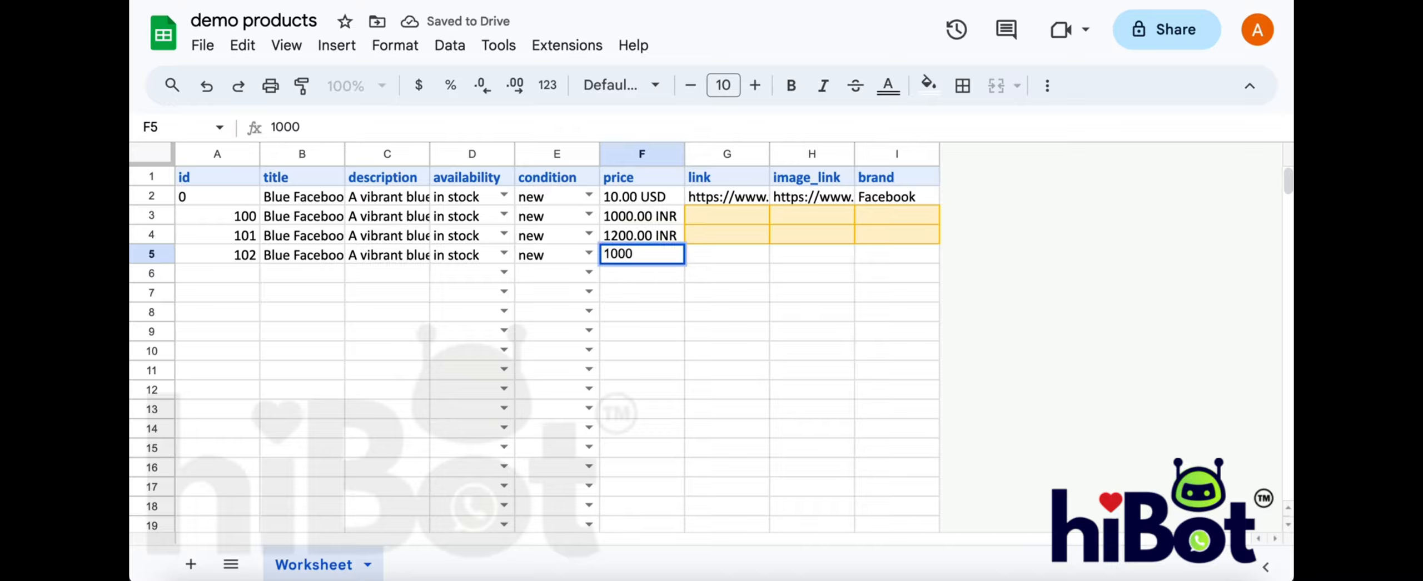
{"action": "key", "text": "BackSpace"}
{"action": "key", "text": "BackSpace"}
{"action": "key", "text": "BackSpace"}
{"action": "key", "text": "BackSpace"}
{"action": "type", "text": "999"}
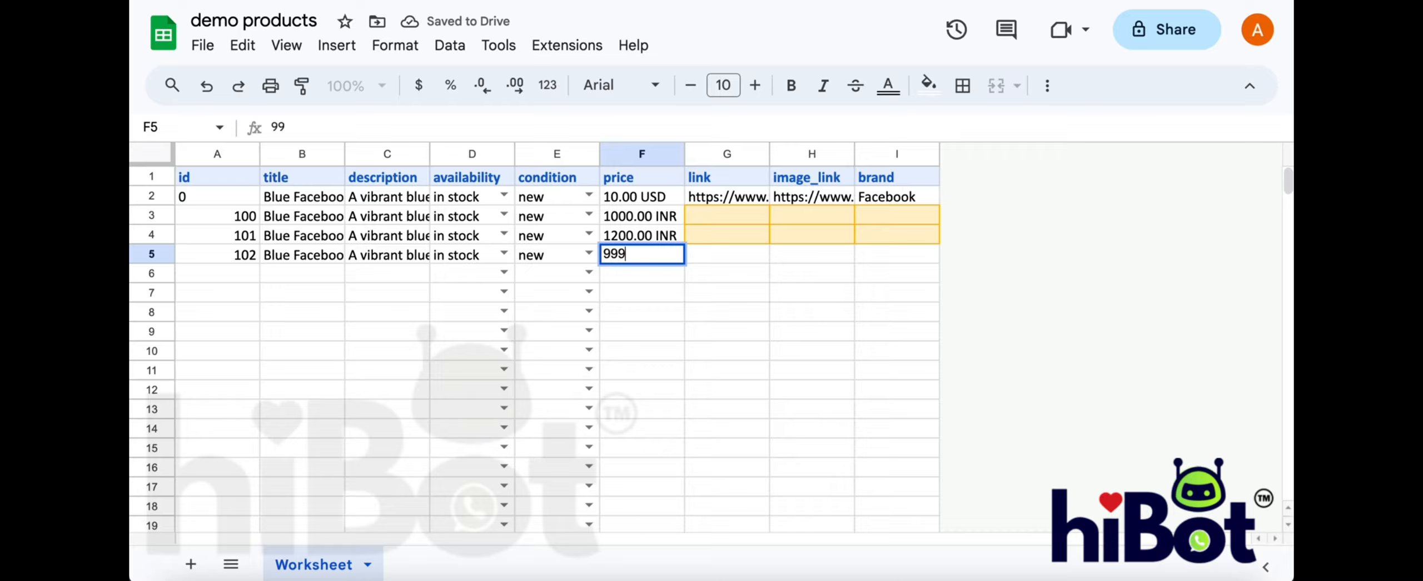
{"action": "type", "text": ".00 INR"}
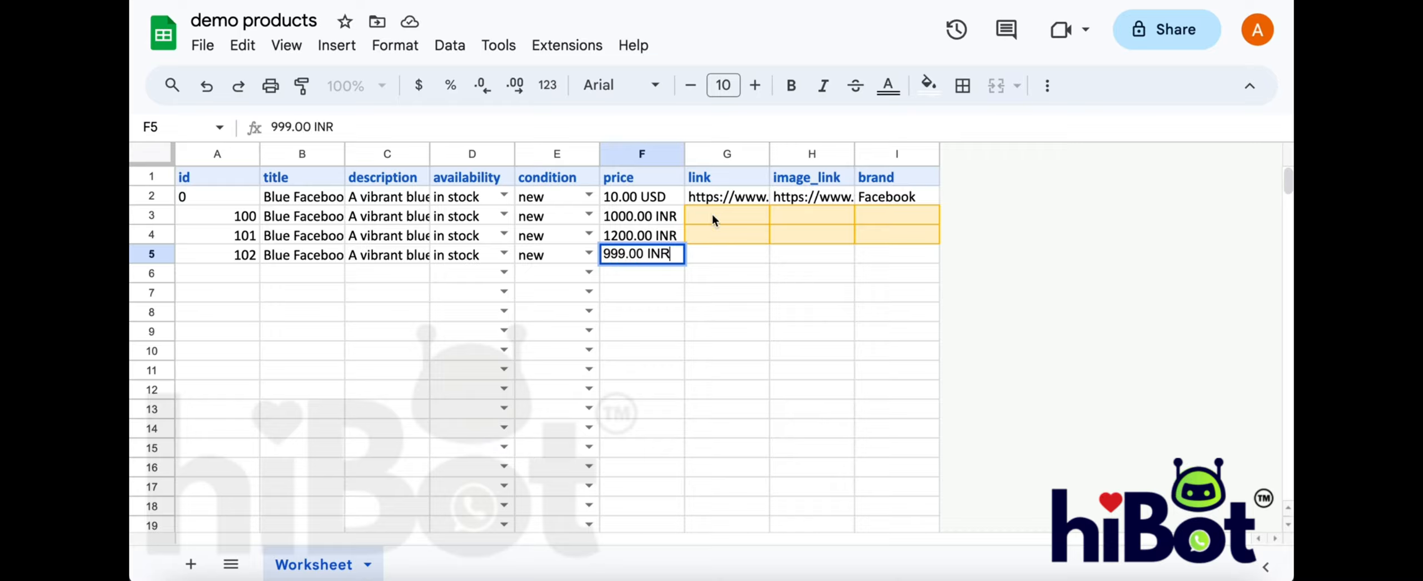
{"action": "left_click", "coordinate": [792, 274]}
- Copy the sample product link from G2 into the link cells G3 to G5
{"action": "left_click", "coordinate": [726, 213]}
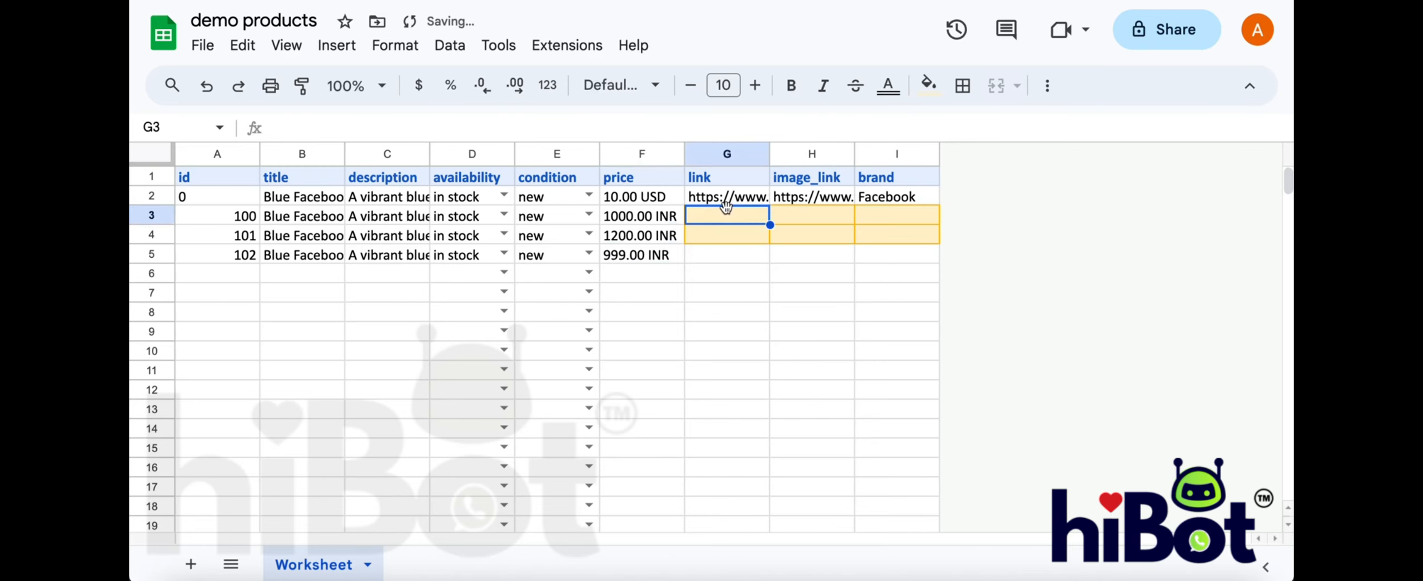
{"action": "key", "text": "Down"}
{"action": "key", "text": "Up"}
{"action": "key", "text": "Up"}
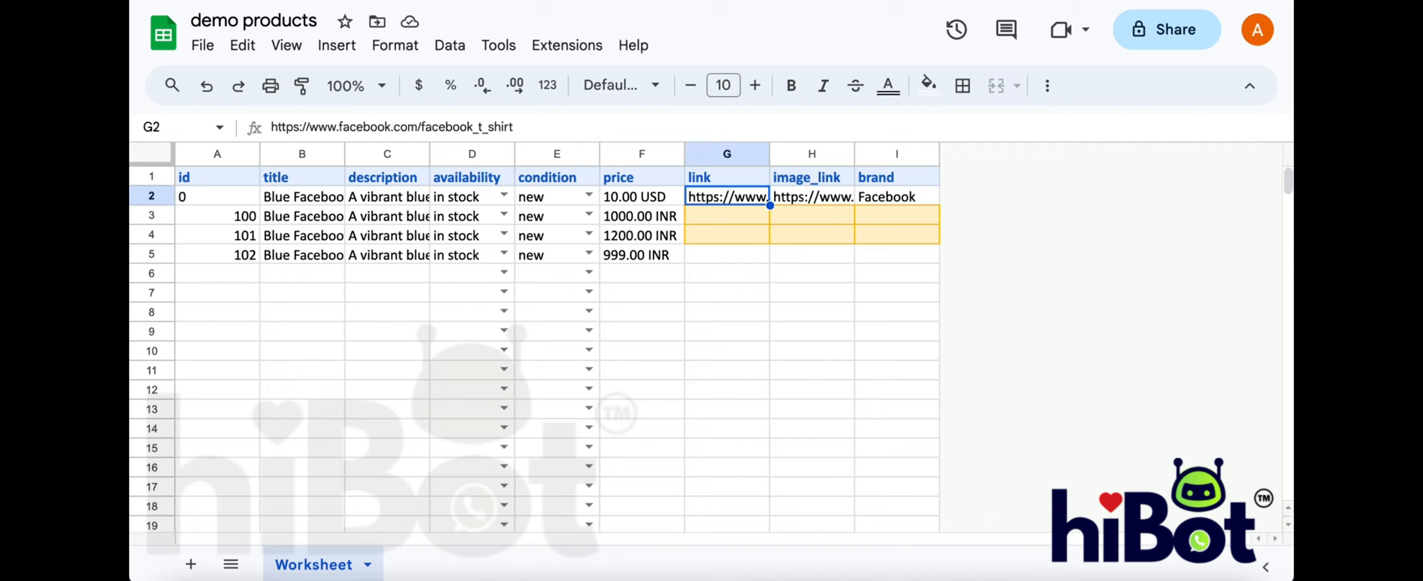
{"action": "key", "text": "Down"}
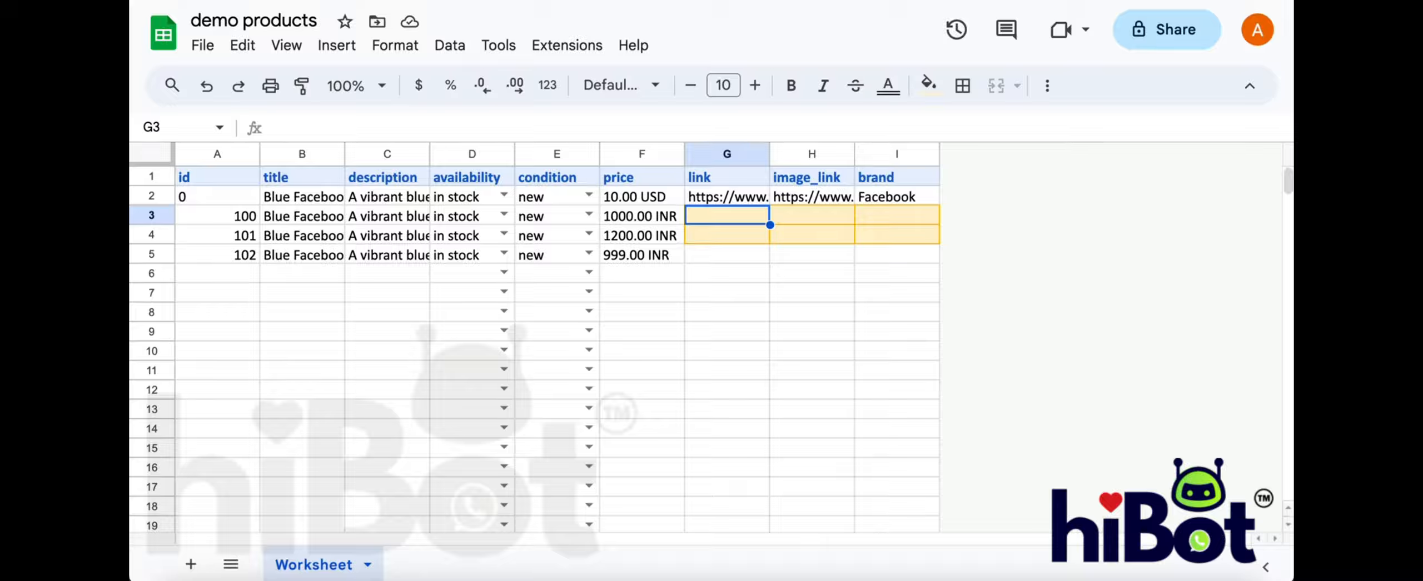
{"action": "key", "text": "Up"}
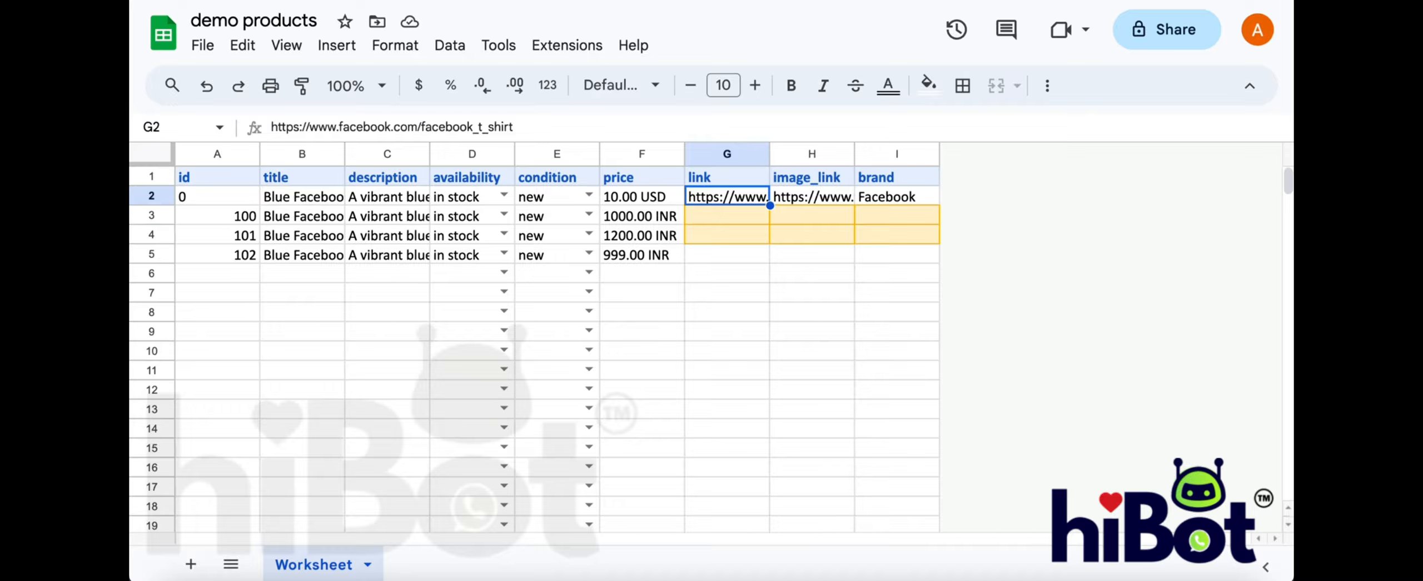
{"action": "key", "text": "ctrl+c"}
{"action": "key", "text": "Down"}
{"action": "key", "text": "ctrl+v"}
{"action": "key", "text": "Down"}
{"action": "key", "text": "ctrl+v"}
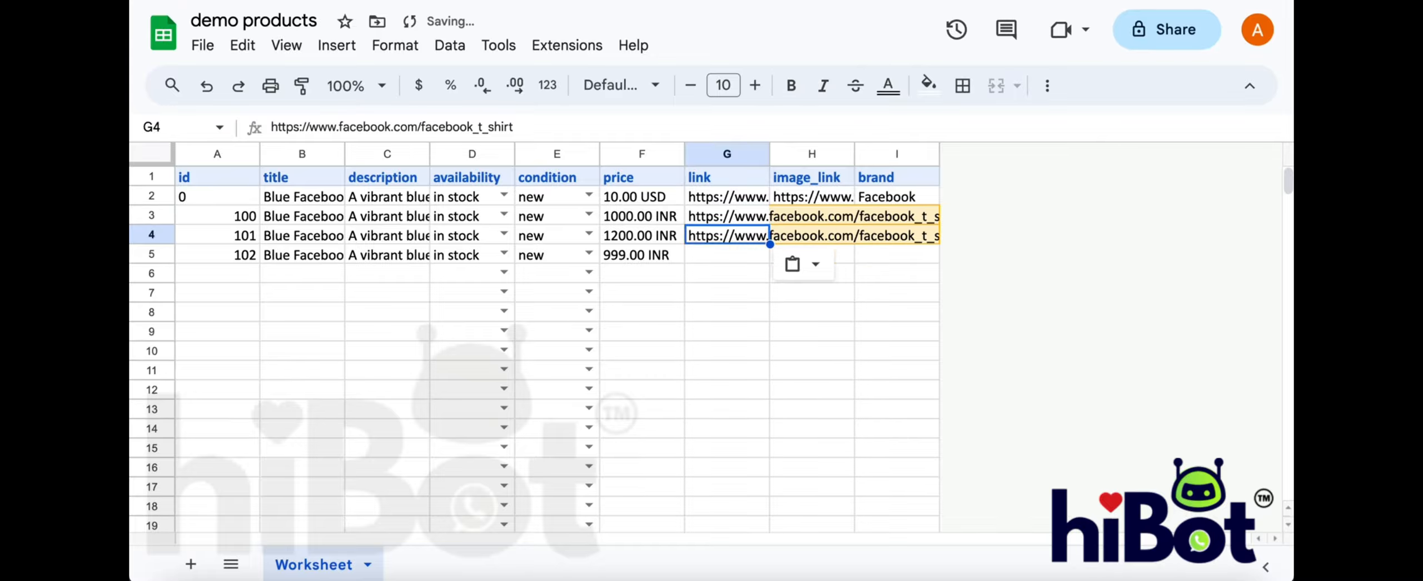
{"action": "key", "text": "Down"}
{"action": "key", "text": "ctrl+v"}
- Copy the sample image link from H2 into H3 to H5 and check the full URL in H3
{"action": "key", "text": "Right"}
{"action": "key", "text": "Up"}
{"action": "key", "text": "Up"}
{"action": "key", "text": "Up"}
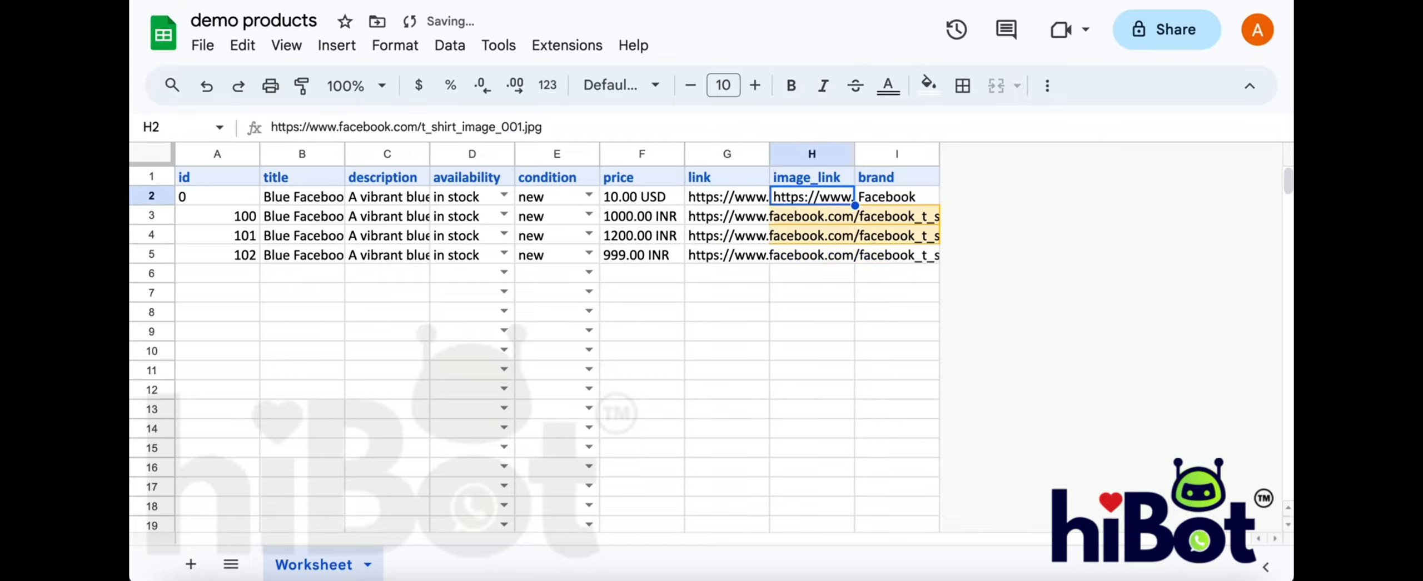
{"action": "key", "text": "ctrl+c"}
{"action": "key", "text": "Down"}
{"action": "key", "text": "ctrl+v"}
{"action": "key", "text": "Down"}
{"action": "key", "text": "ctrl+v"}
{"action": "key", "text": "Down"}
{"action": "key", "text": "ctrl+v"}
{"action": "key", "text": "Up"}
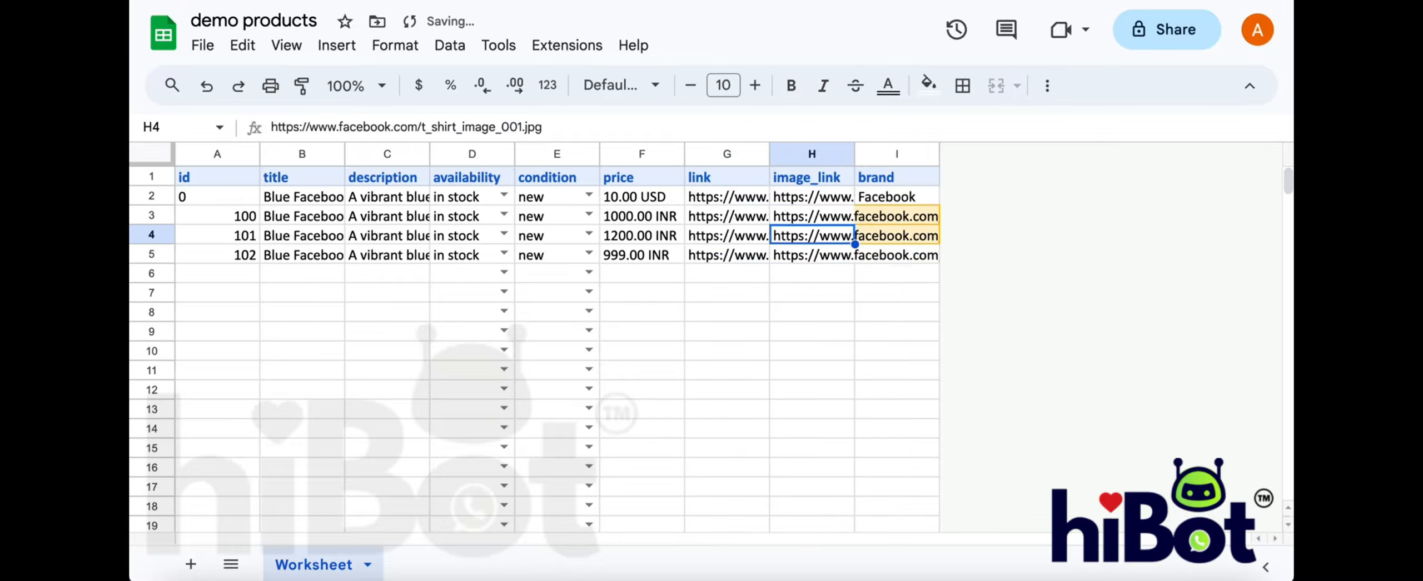
{"action": "key", "text": "Up"}
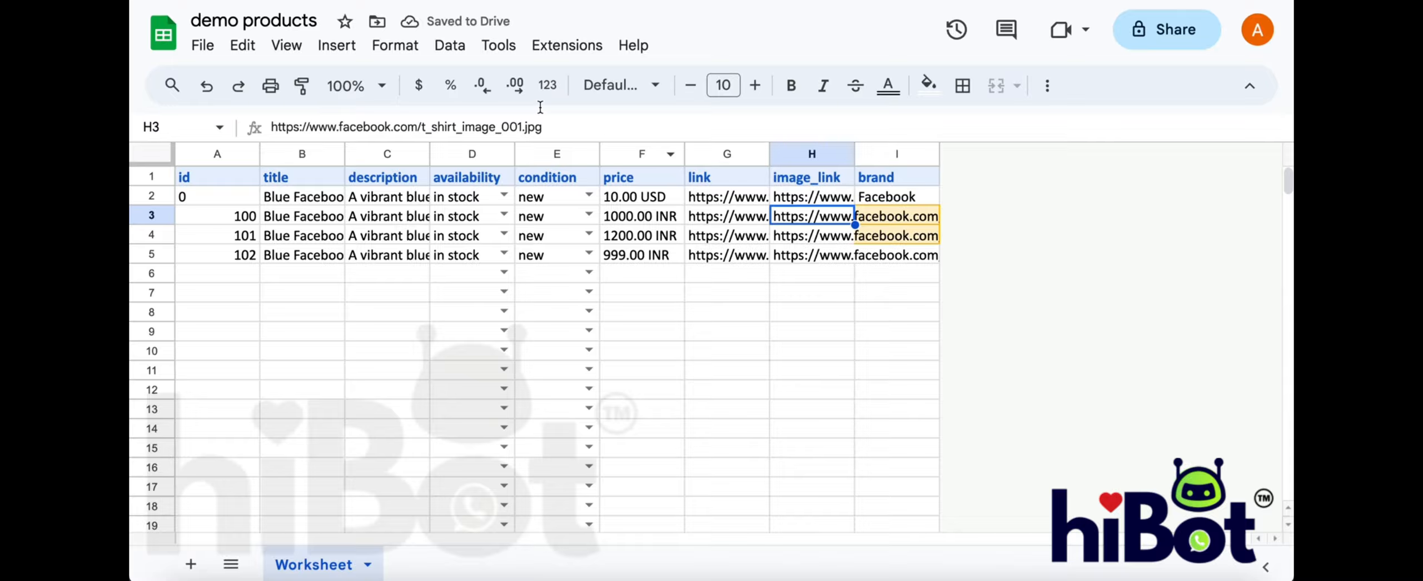
{"action": "left_click", "coordinate": [552, 123]}
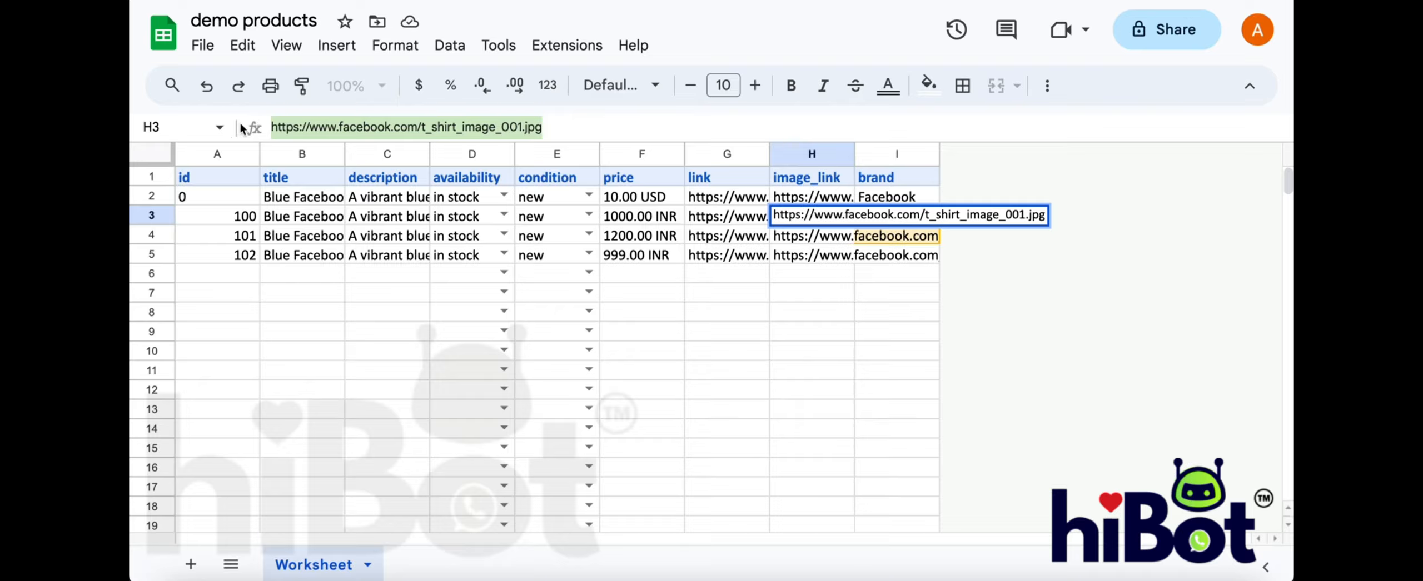
{"action": "left_click", "coordinate": [873, 280]}
- Enter Demo as the brand of products 100, 101 and 102 in cells I3 to I5
{"action": "left_click", "coordinate": [892, 216]}
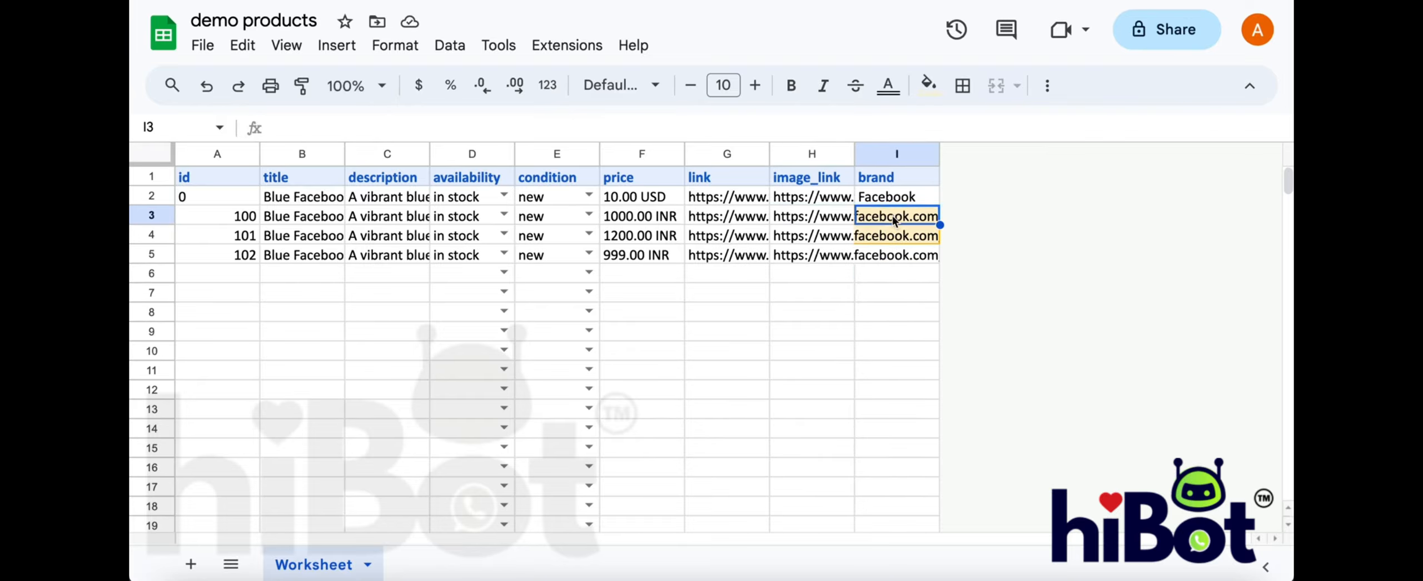
{"action": "type", "text": "Demo"}
{"action": "key", "text": "Return"}
{"action": "type", "text": "Demo"}
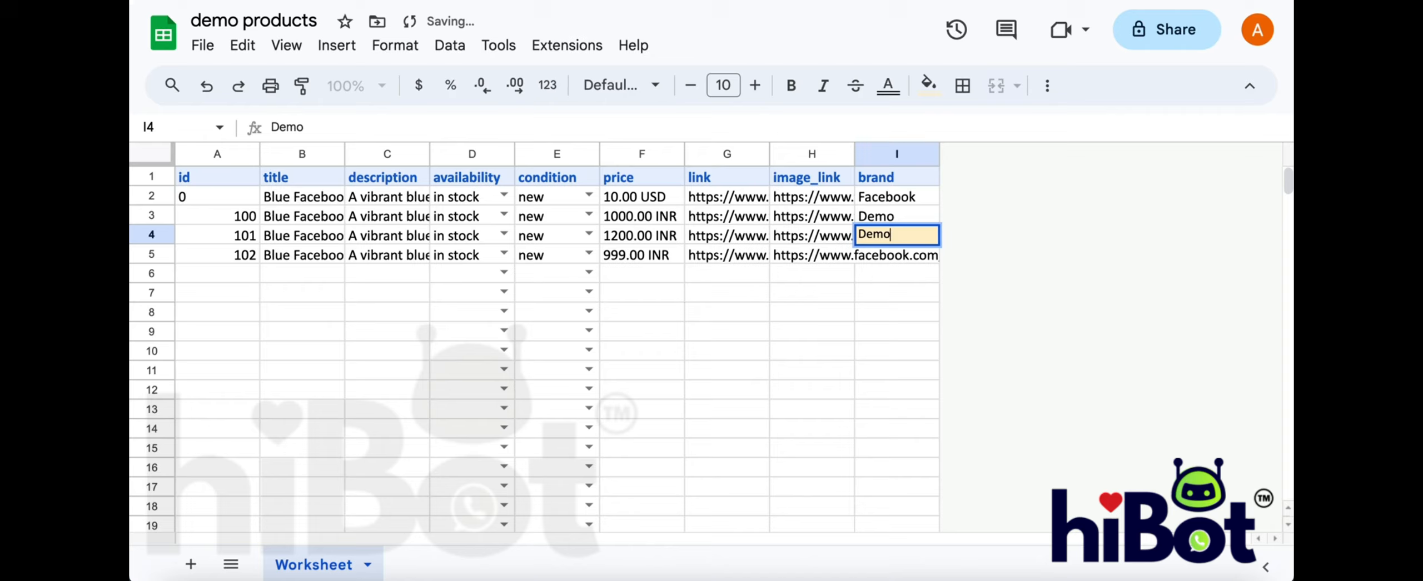
{"action": "key", "text": "Return"}
{"action": "type", "text": "Demo"}
{"action": "left_click", "coordinate": [888, 300]}
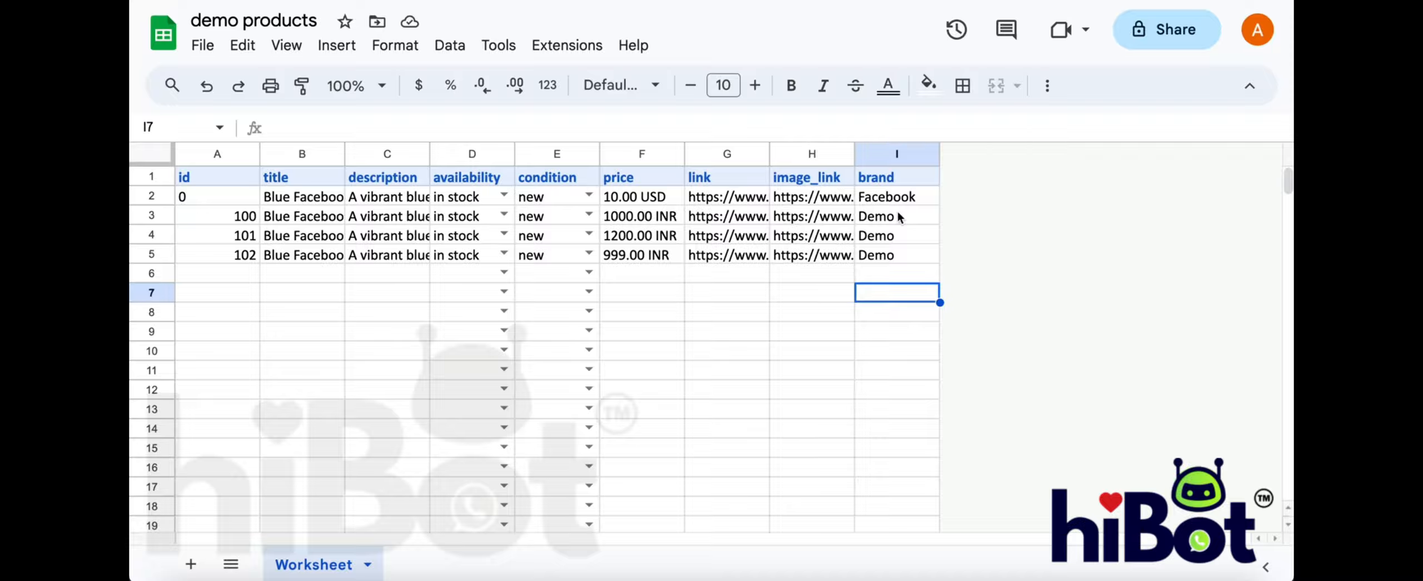
{"action": "left_click_drag", "start_coordinate": [899, 217], "coordinate": [894, 275]}
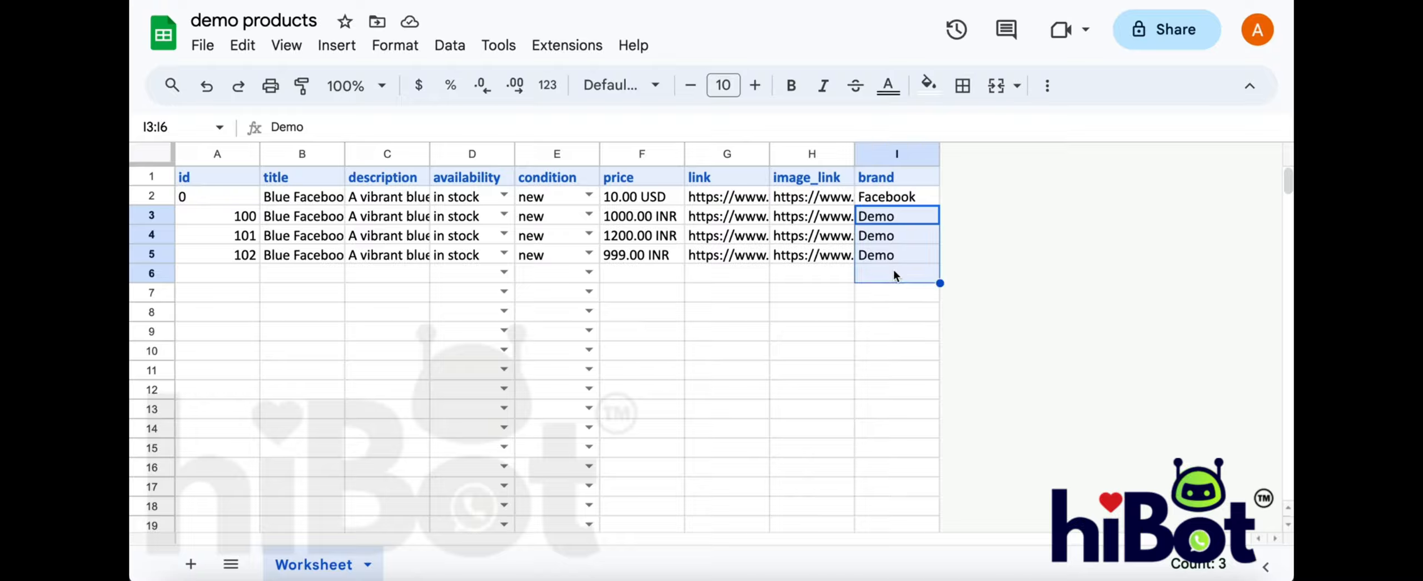
{"action": "left_click", "coordinate": [903, 299]}
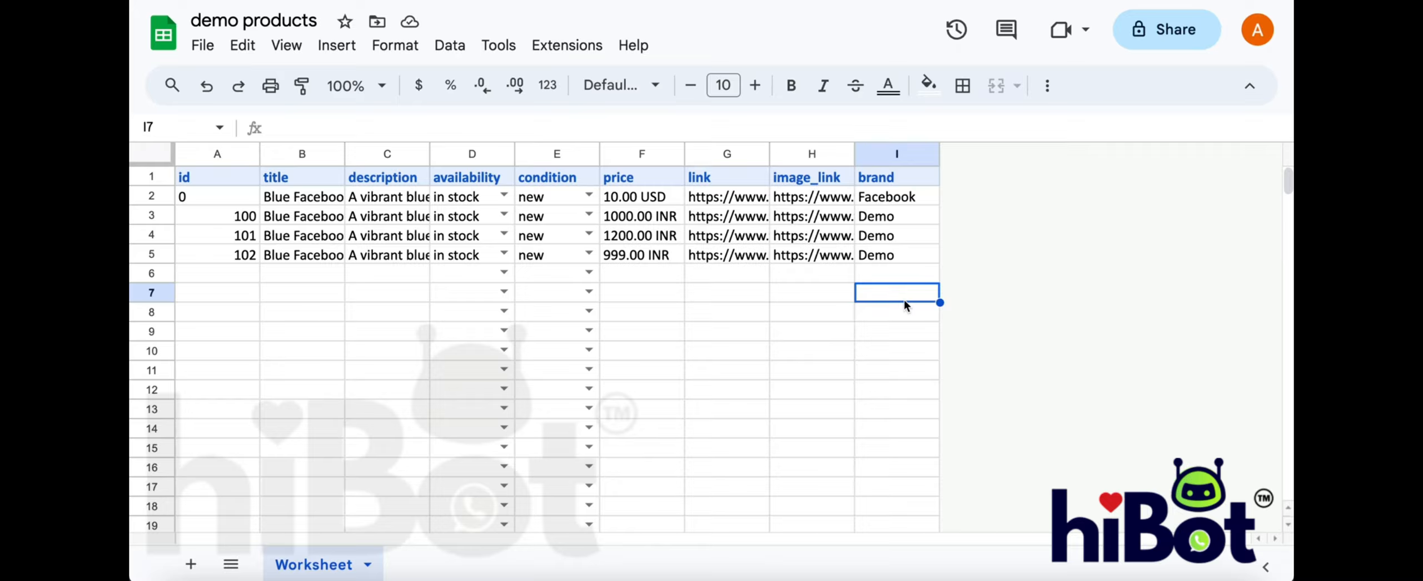
- Insert three empty columns directly after the brand column
{"action": "right_click", "coordinate": [900, 154]}
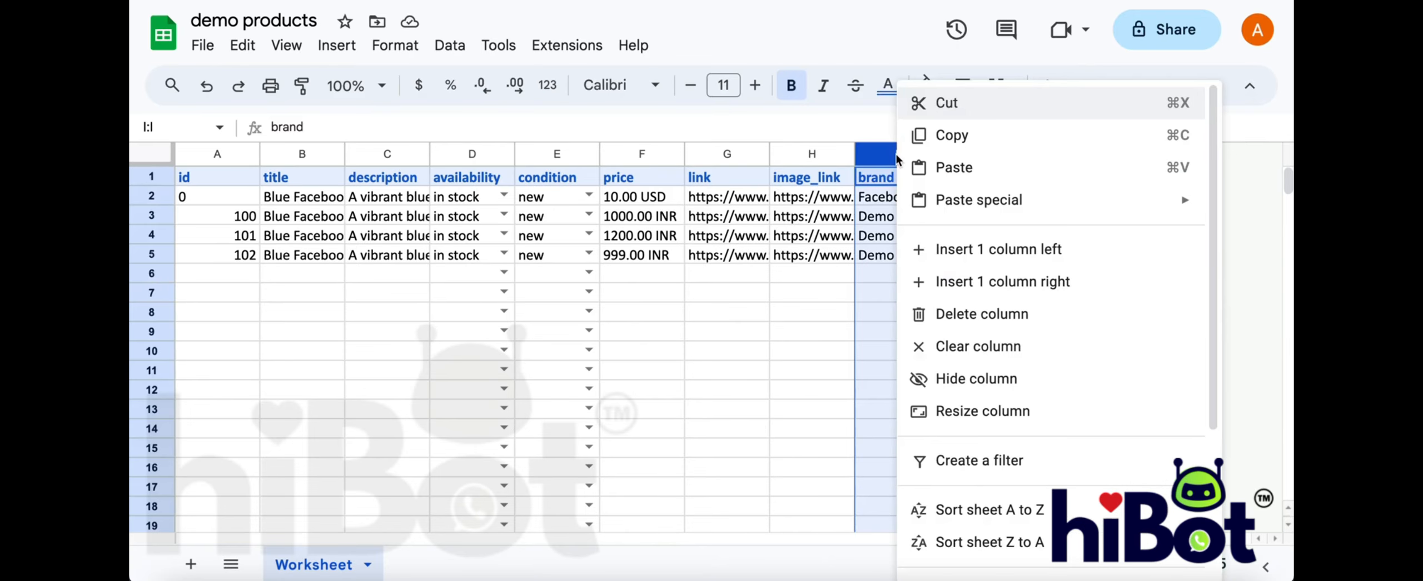
{"action": "left_click", "coordinate": [1004, 284]}
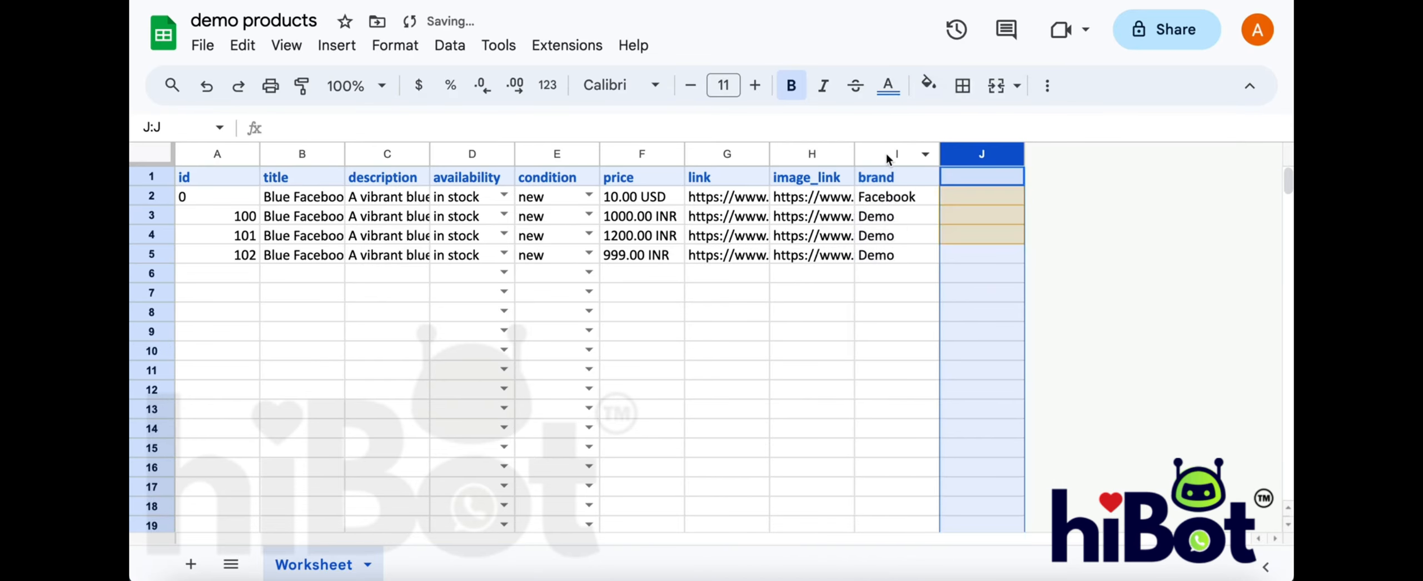
{"action": "right_click", "coordinate": [884, 154]}
{"action": "left_click", "coordinate": [978, 282]}
{"action": "right_click", "coordinate": [899, 150]}
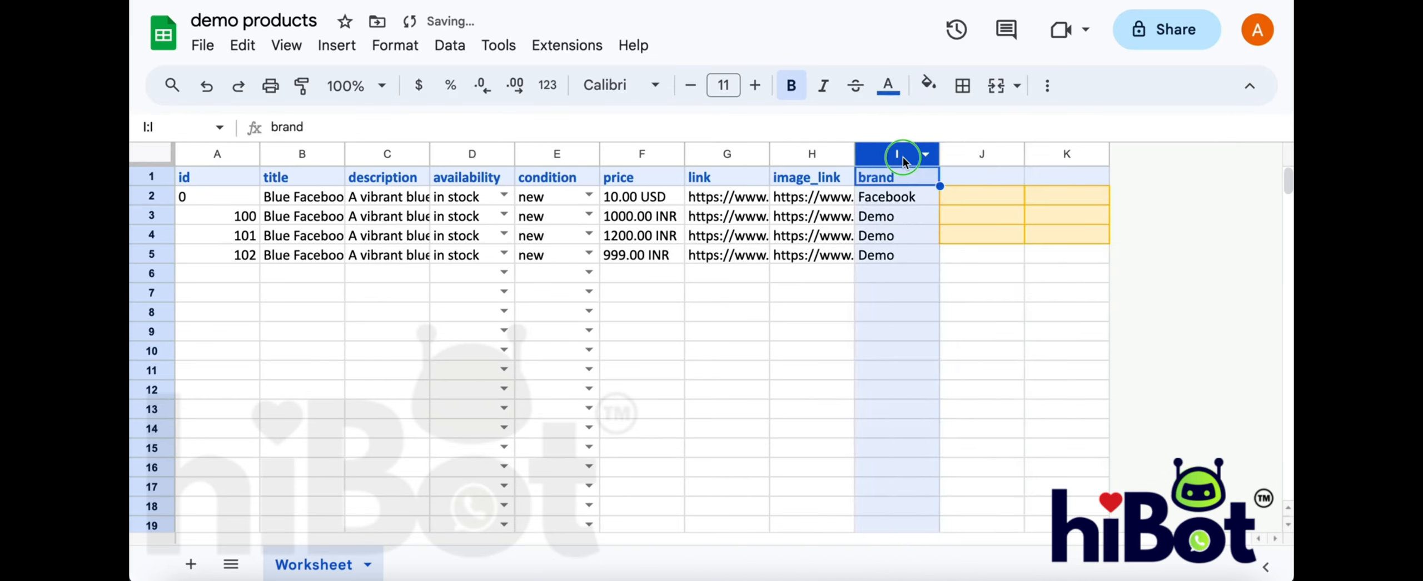
{"action": "left_click", "coordinate": [960, 282]}
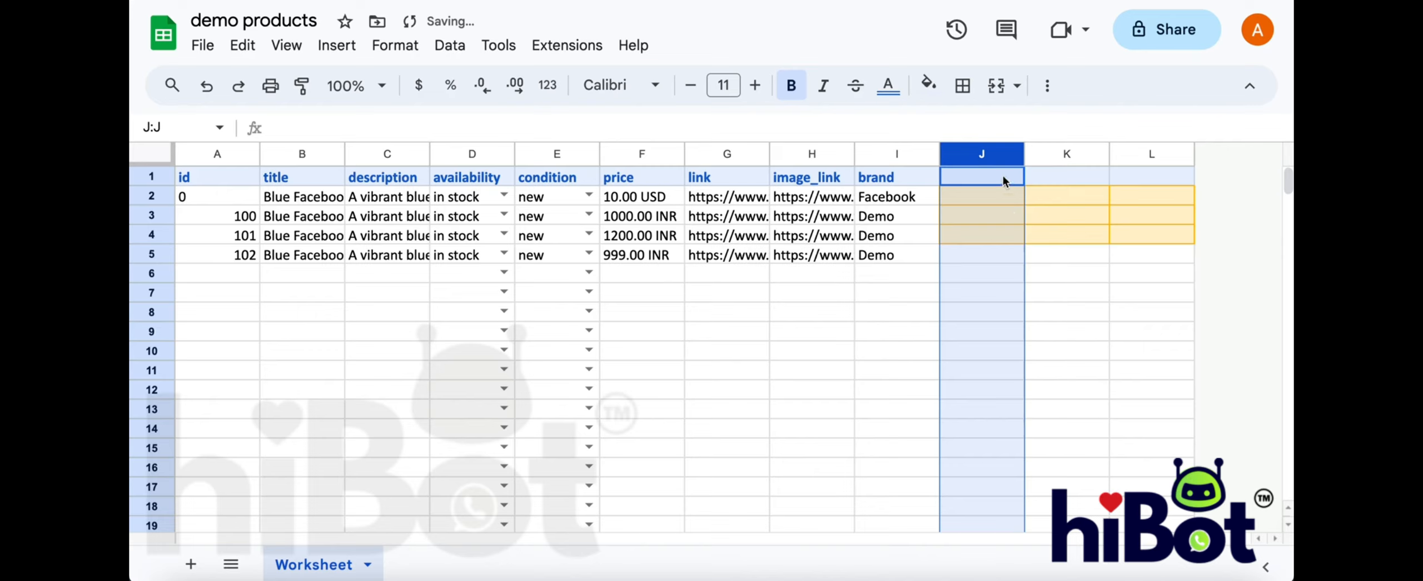
- Enter the column header origin_country in J1
{"action": "left_click", "coordinate": [1003, 179]}
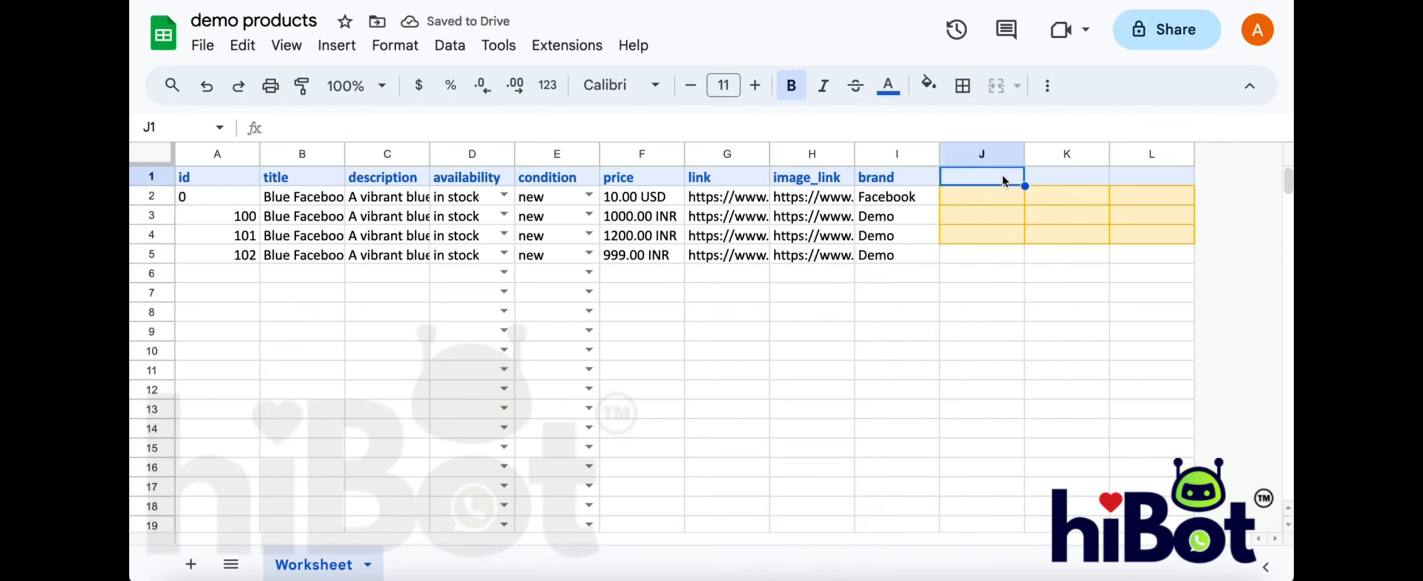
{"action": "type", "text": "origin"}
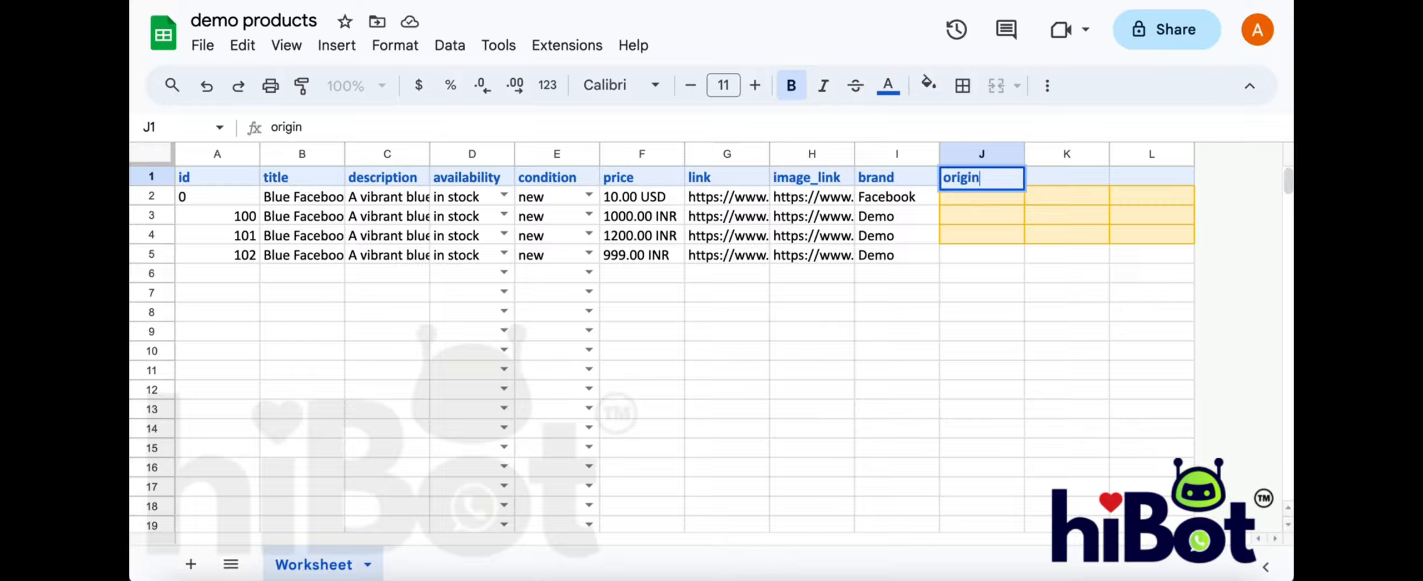
{"action": "type", "text": "_countrt"}
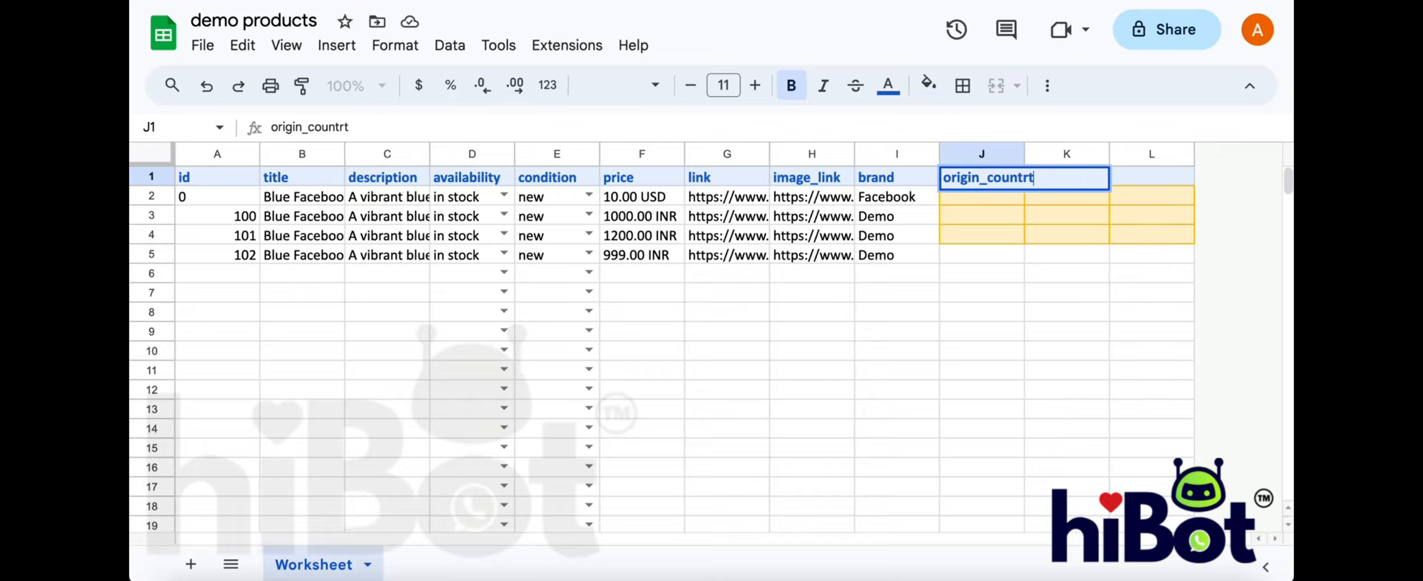
{"action": "key", "text": "BackSpace"}
{"action": "key", "text": "BackSpace"}
{"action": "type", "text": "ry"}
{"action": "left_click", "coordinate": [1096, 275]}
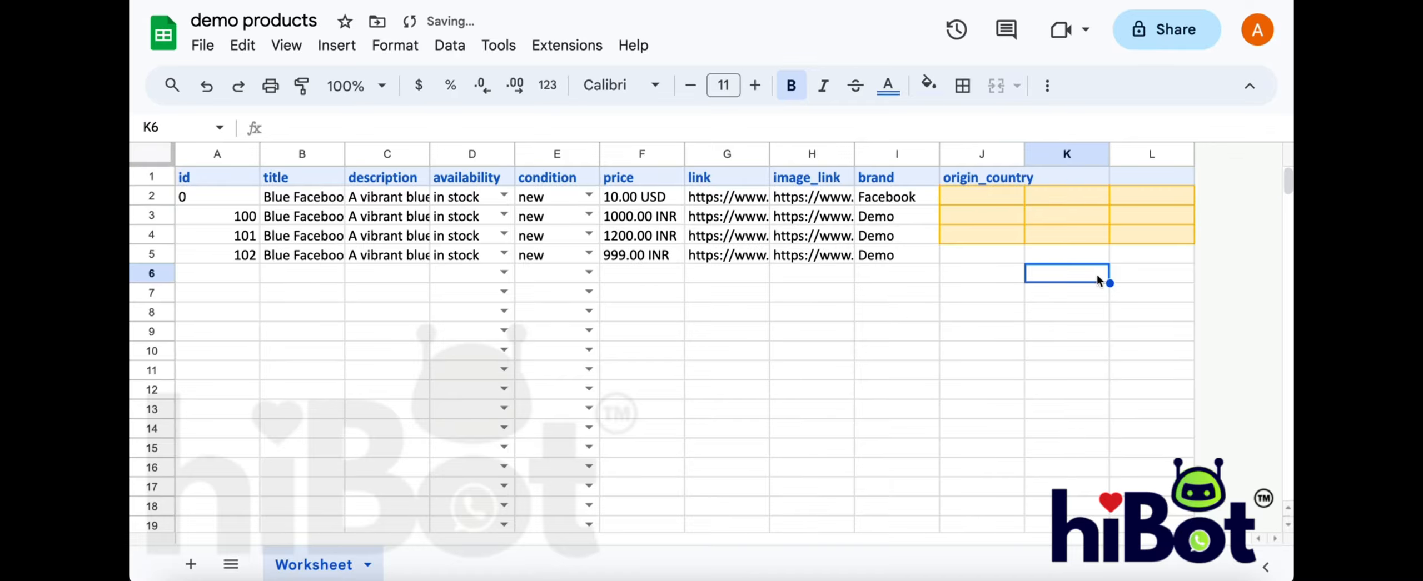
- Enter the column header importer_name in K1
{"action": "left_click", "coordinate": [1071, 183]}
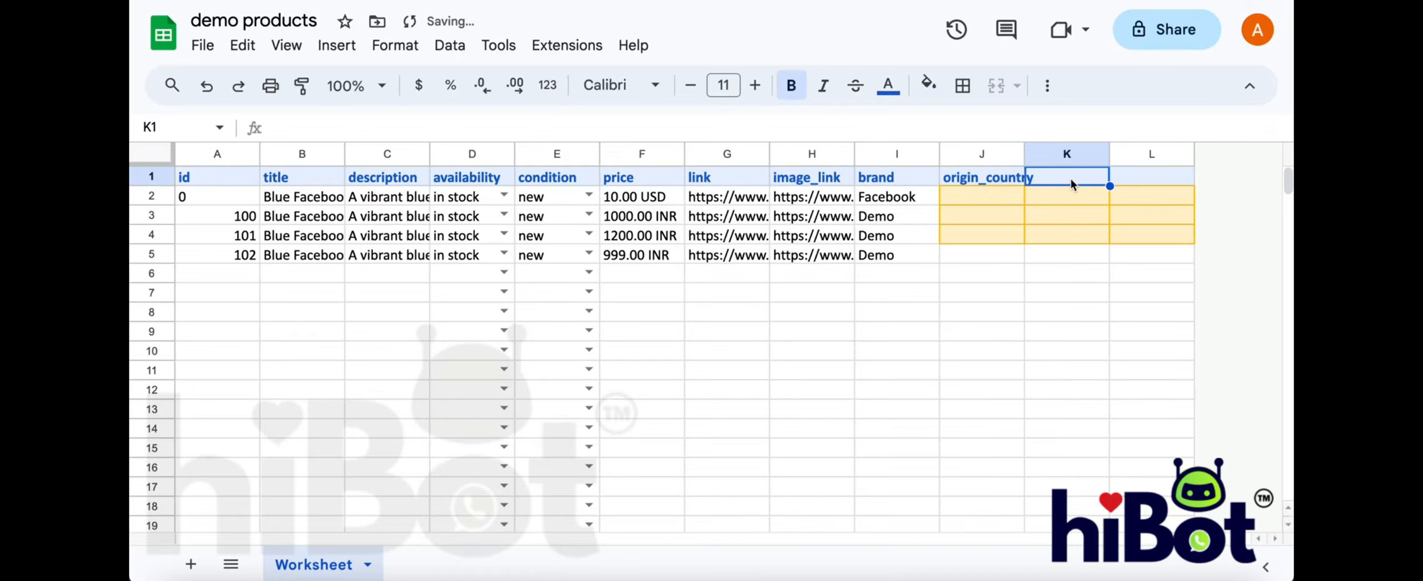
{"action": "type", "text": "importe"}
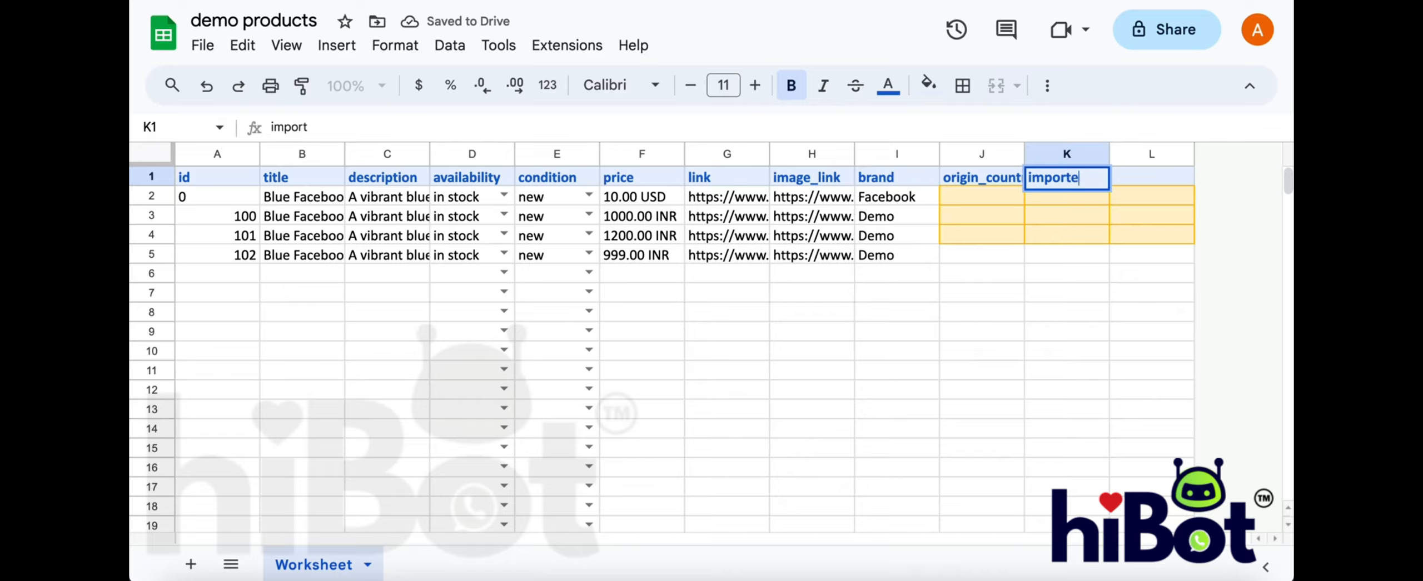
{"action": "type", "text": "r_n"}
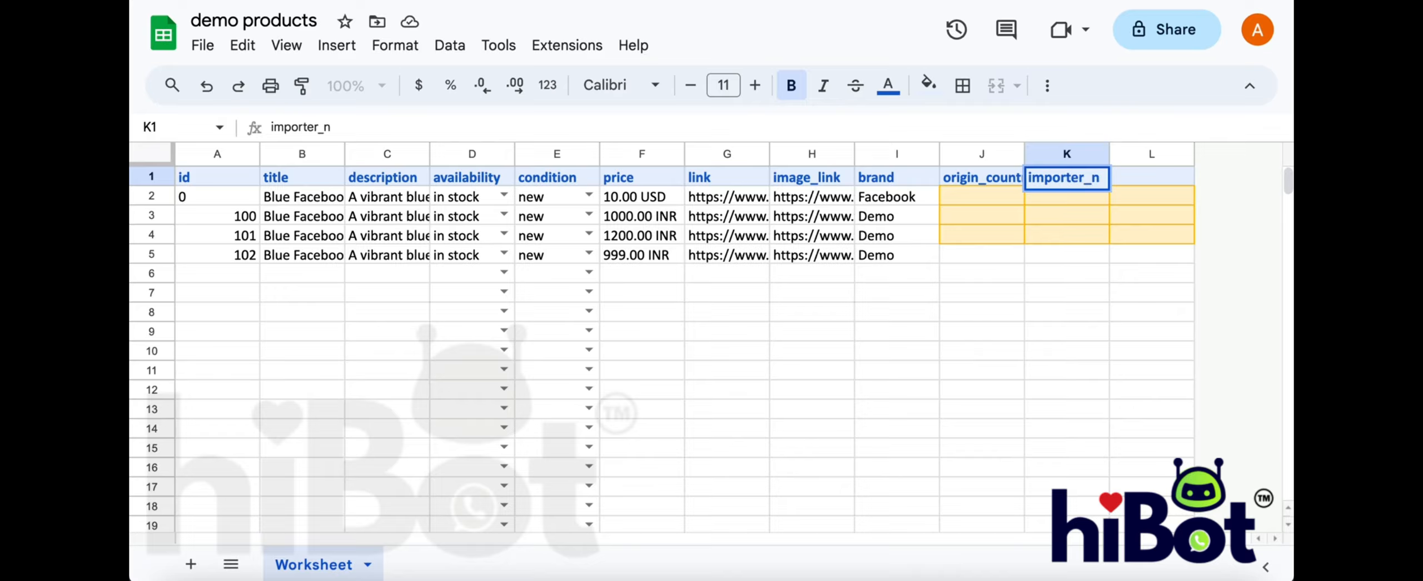
{"action": "type", "text": "ame"}
{"action": "left_click", "coordinate": [1128, 275]}
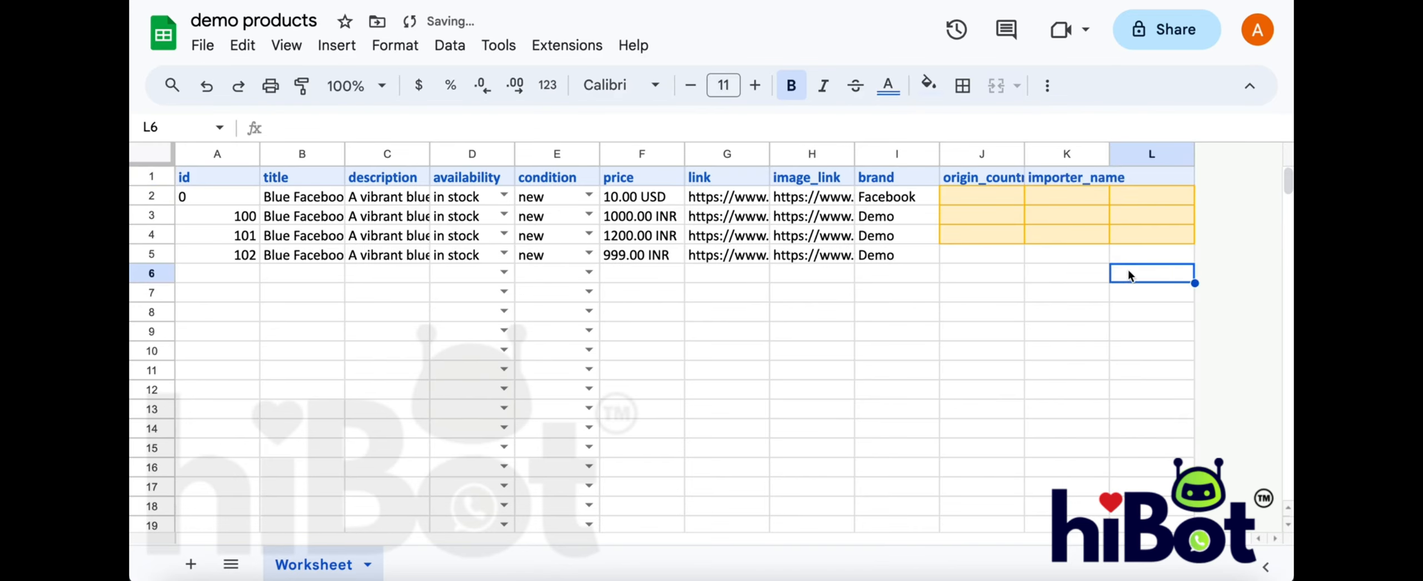
- Enter the column header wa_compliance_category in L1 and select the three new headers J1 to L1
{"action": "left_click", "coordinate": [1164, 177]}
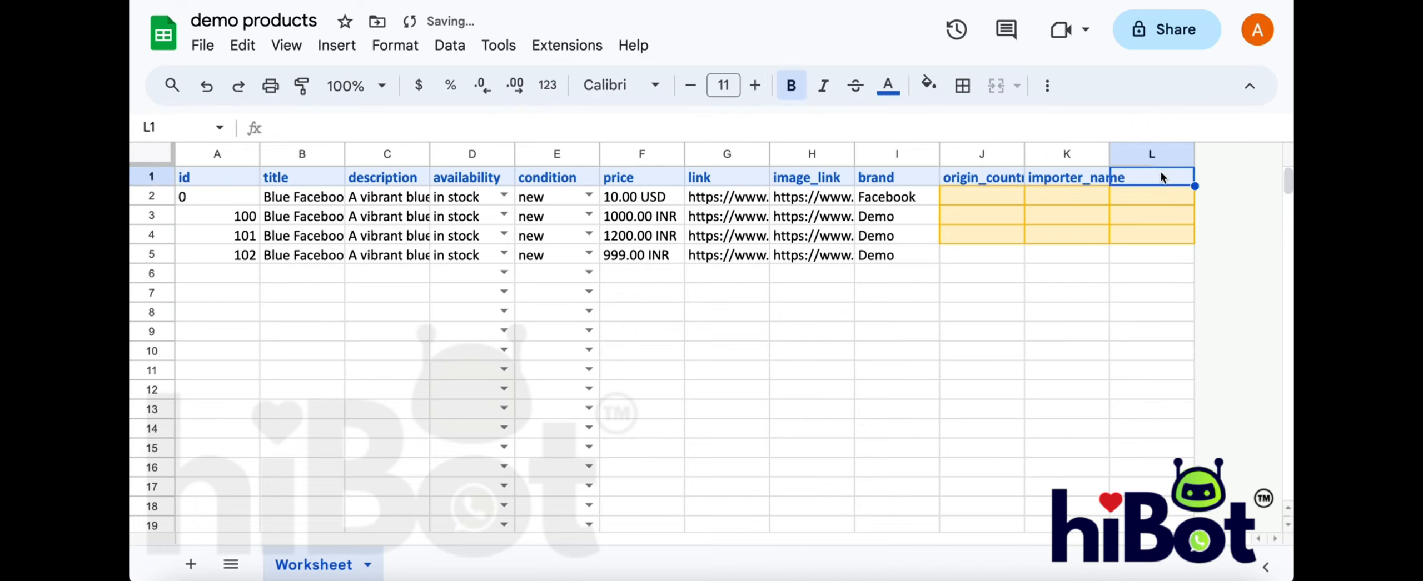
{"action": "type", "text": "wa_"}
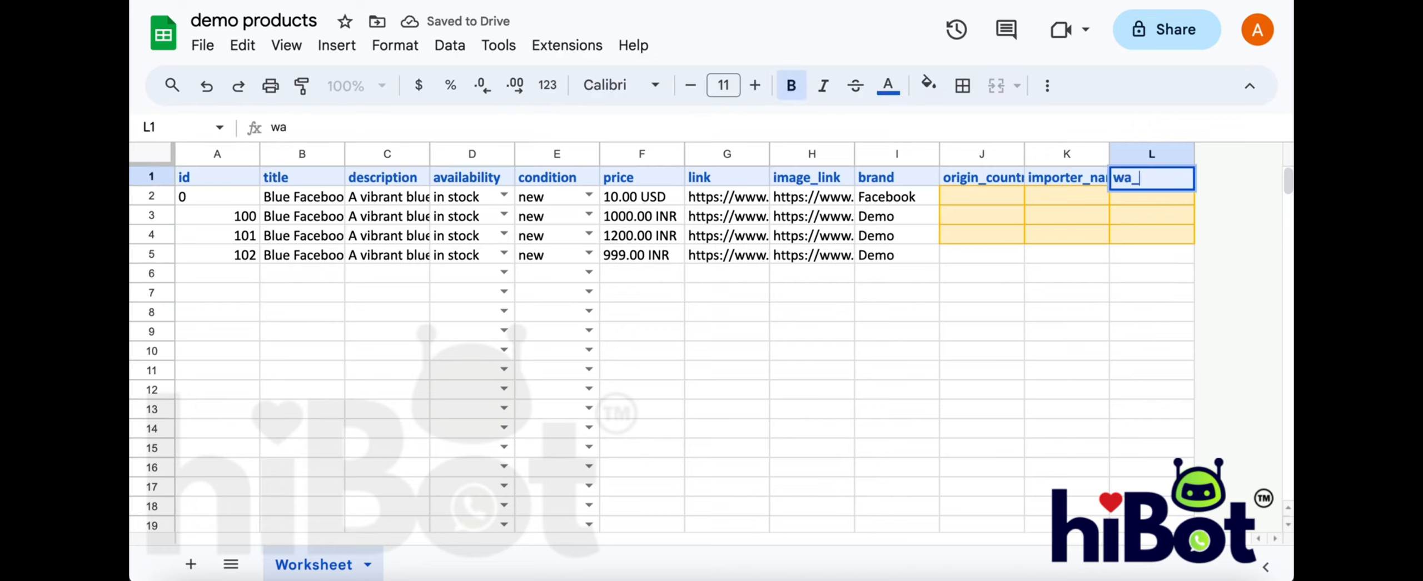
{"action": "type", "text": "compli"}
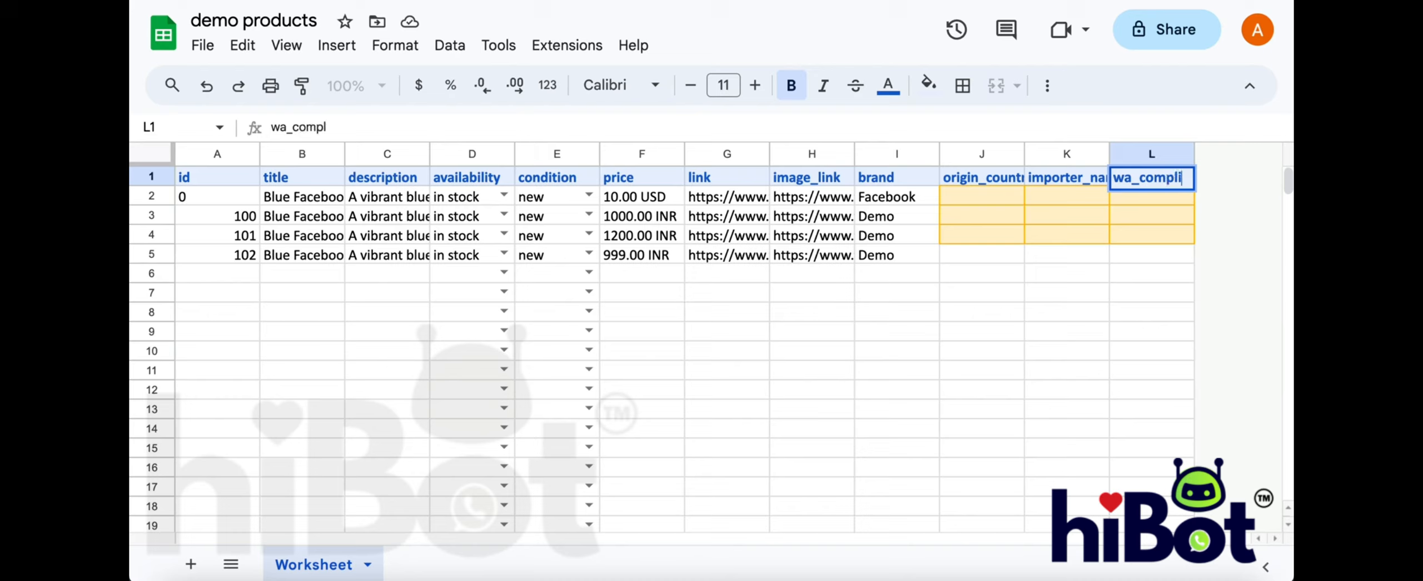
{"action": "type", "text": "ance"}
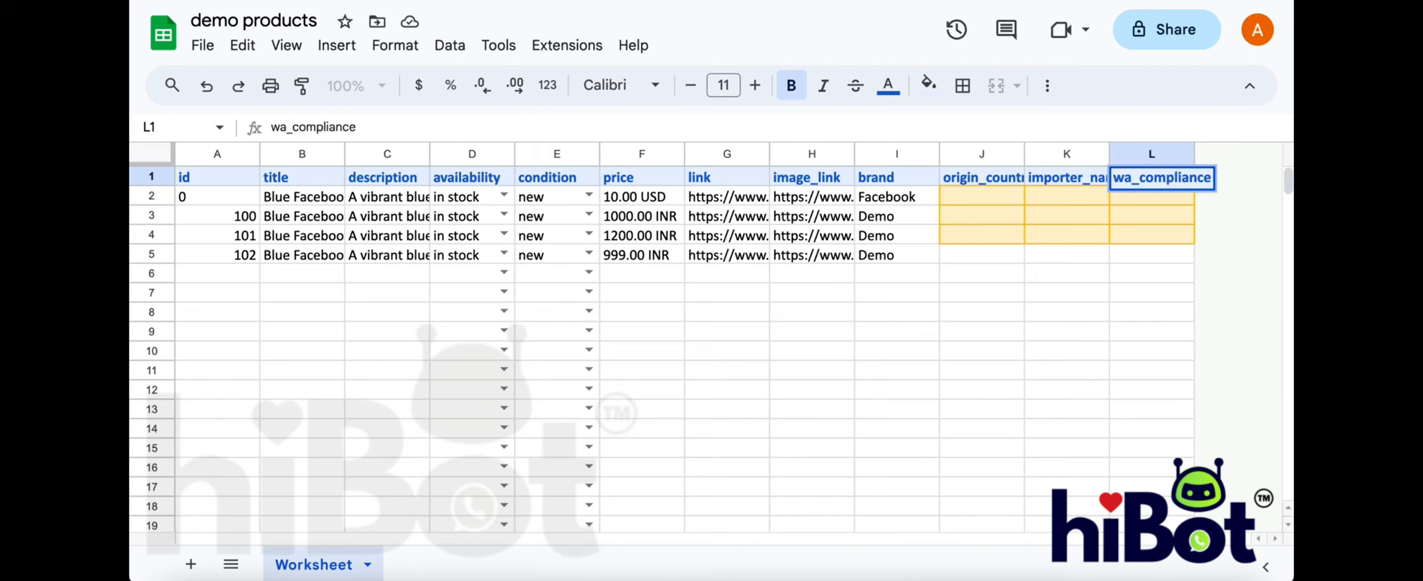
{"action": "type", "text": "_cat"}
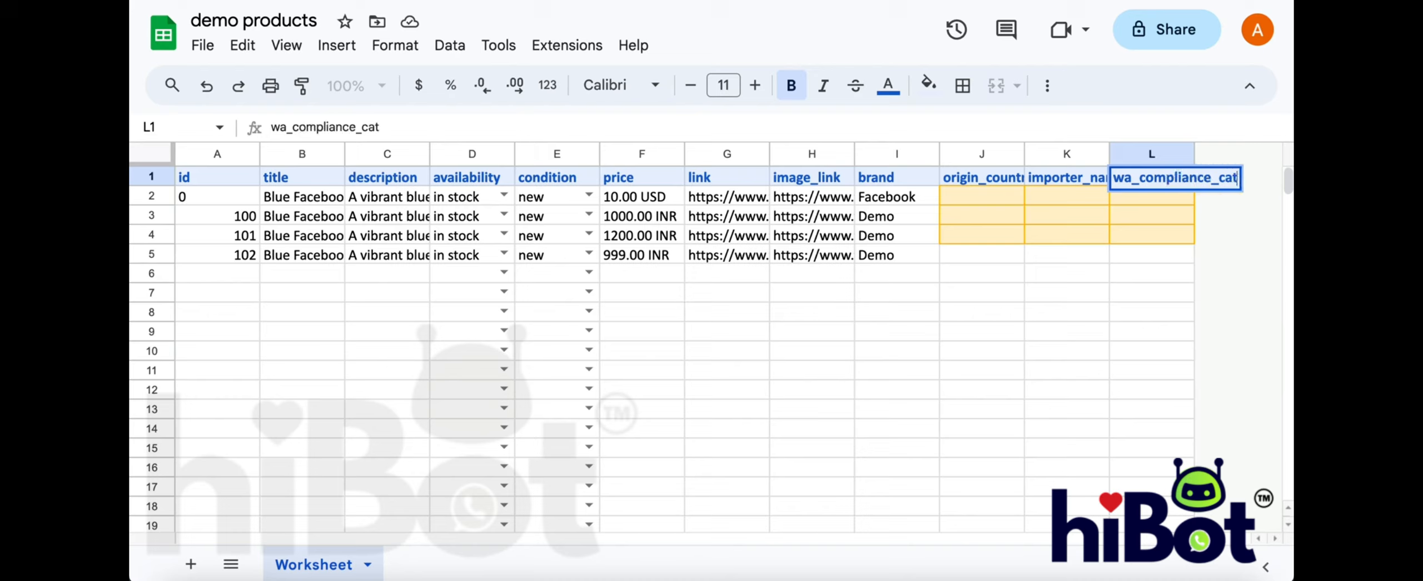
{"action": "type", "text": "egory"}
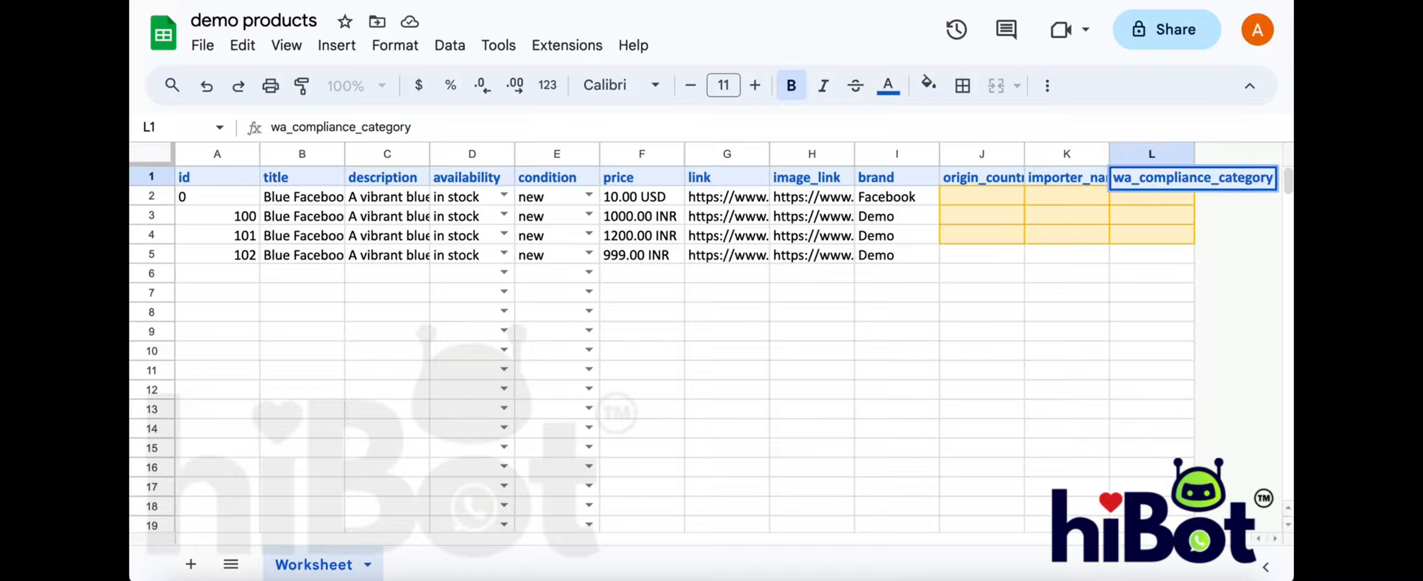
{"action": "left_click", "coordinate": [1137, 262]}
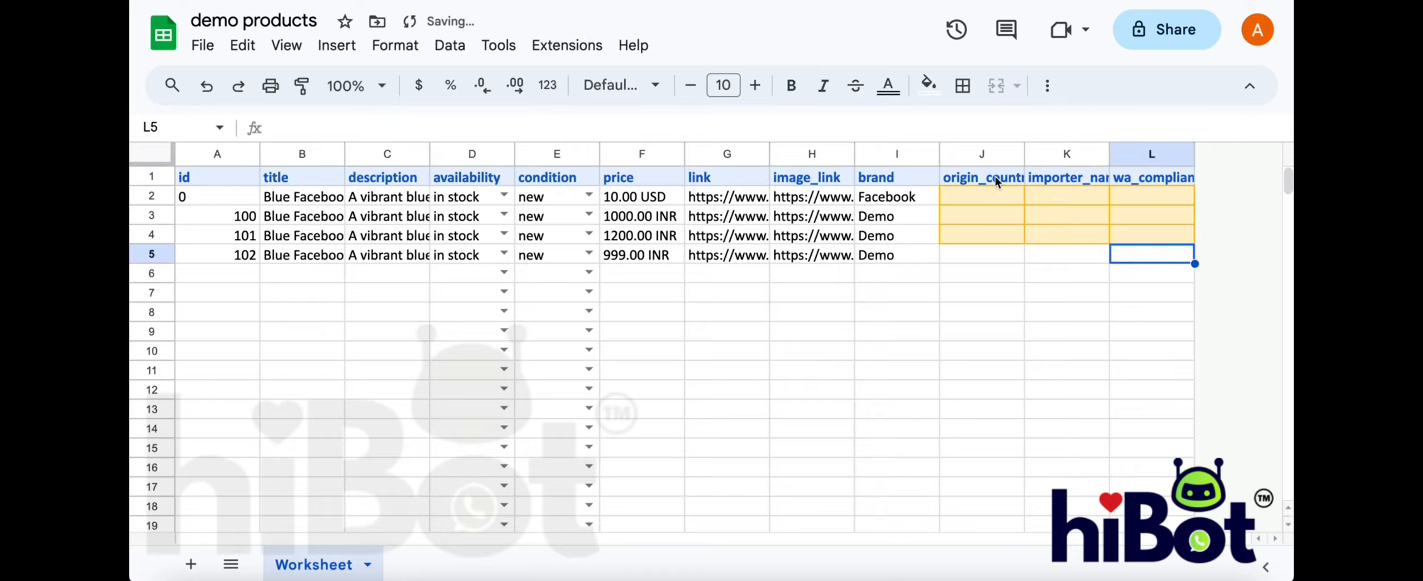
{"action": "left_click_drag", "start_coordinate": [992, 176], "coordinate": [1124, 174]}
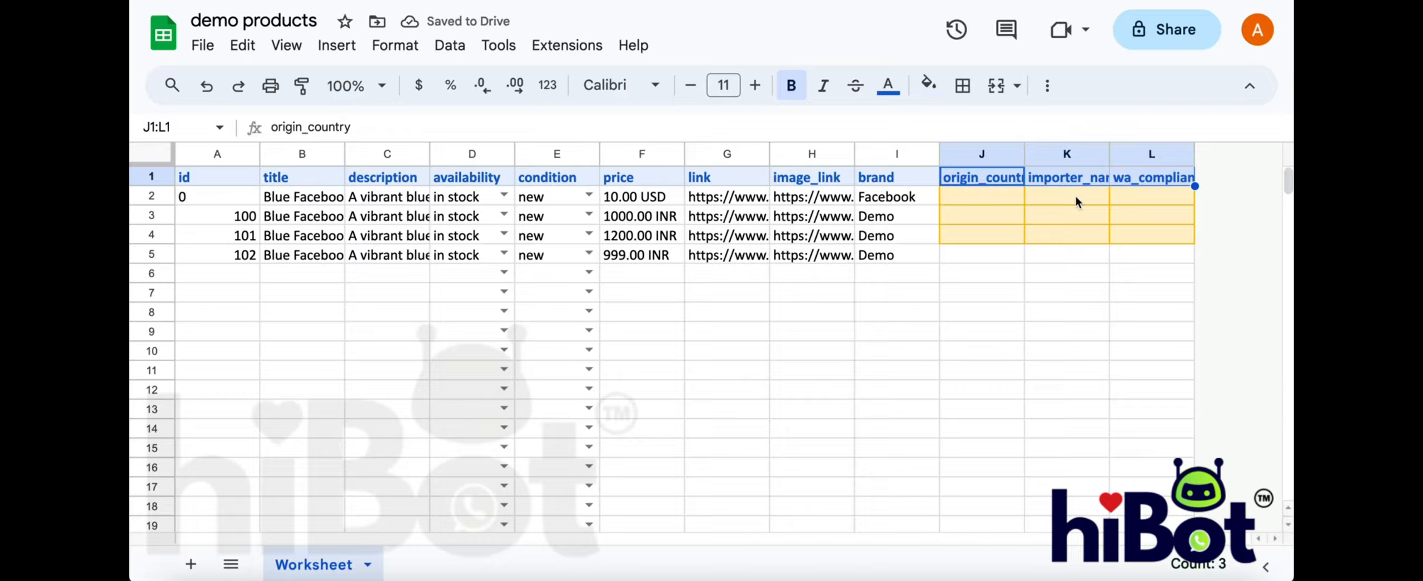
- Enter IN as the origin country for all four product rows, J2 to J5
{"action": "left_click", "coordinate": [991, 201]}
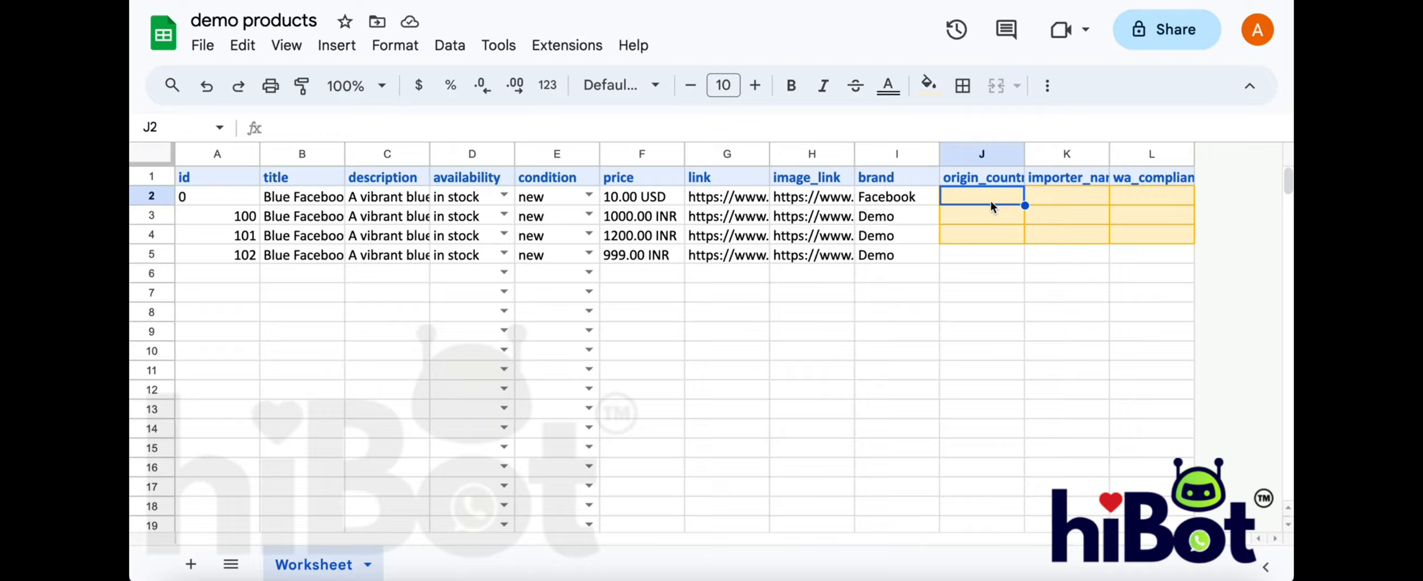
{"action": "type", "text": "IN"}
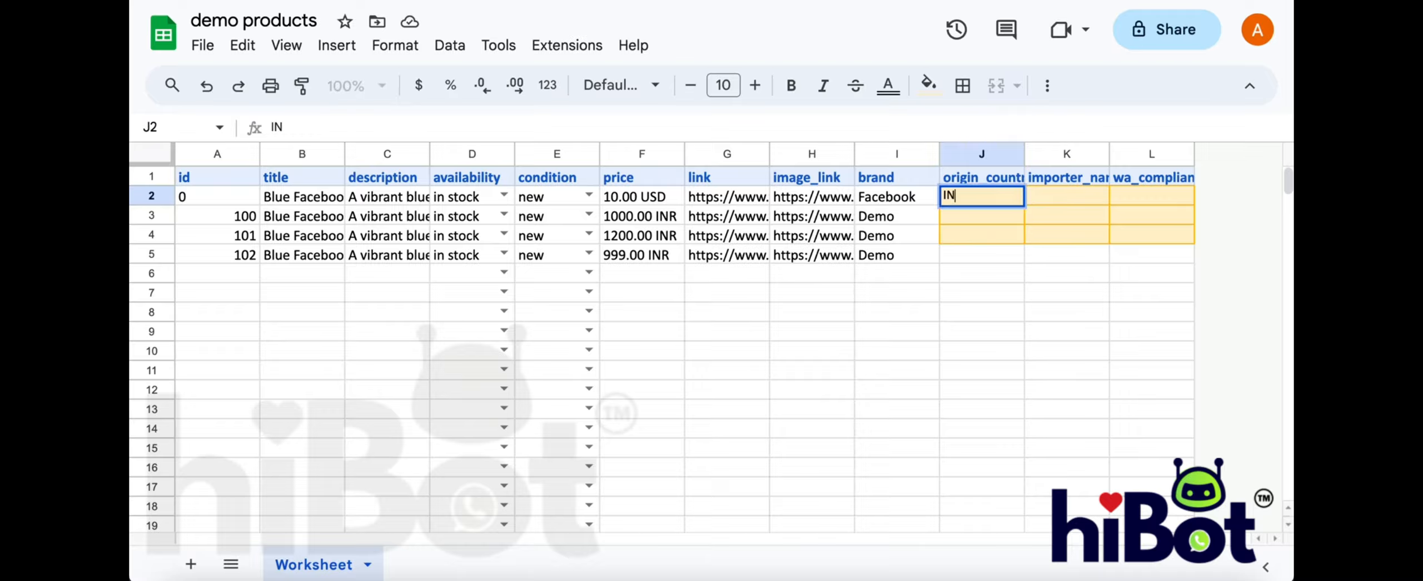
{"action": "left_click", "coordinate": [996, 220]}
{"action": "type", "text": "IN"}
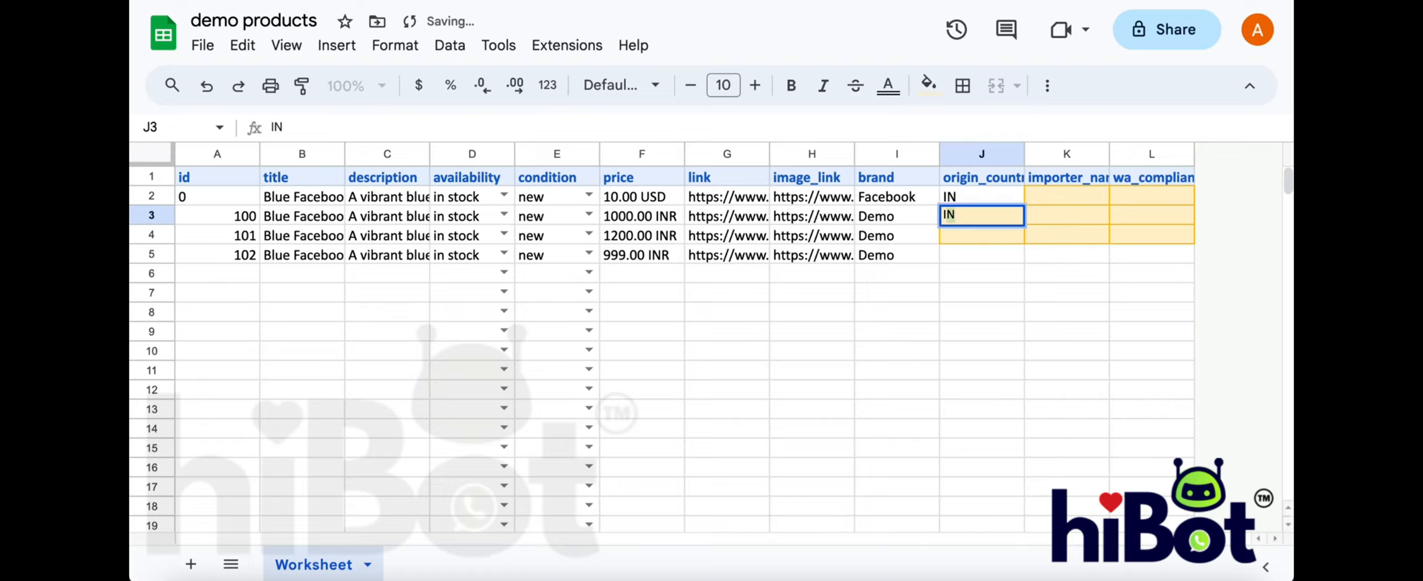
{"action": "key", "text": "Return"}
{"action": "type", "text": "IN"}
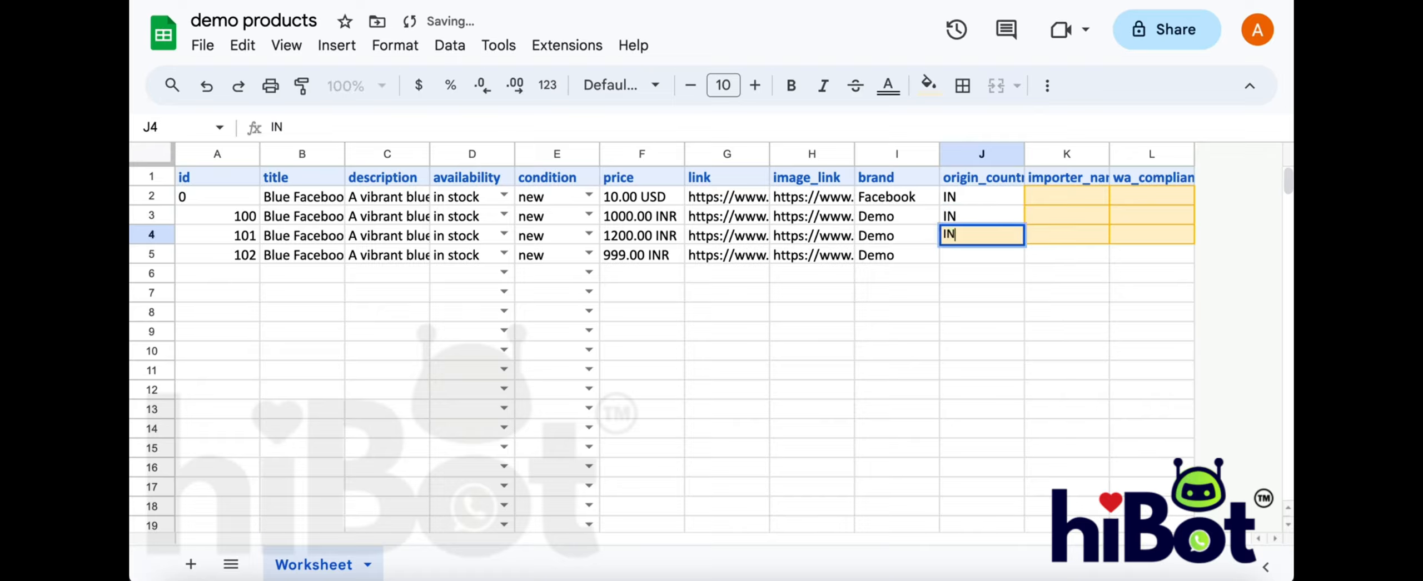
{"action": "key", "text": "Return"}
{"action": "type", "text": "IN"}
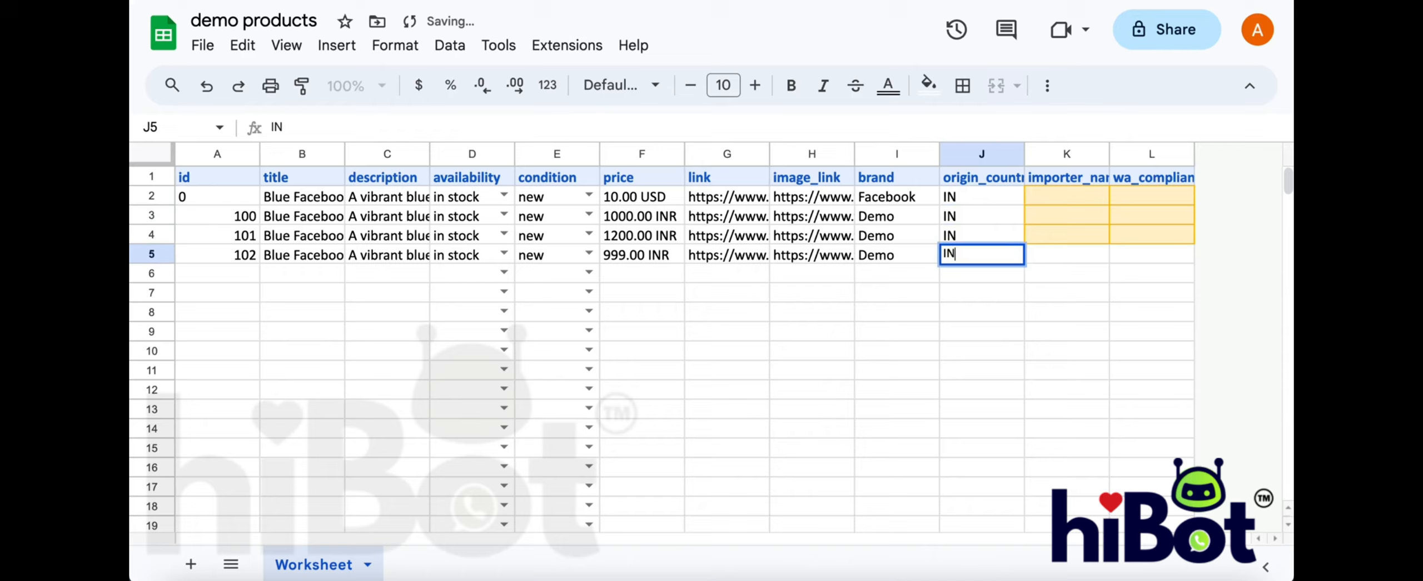
- Enter Demo as the importer name for the first product in K2
{"action": "left_click", "coordinate": [1091, 197]}
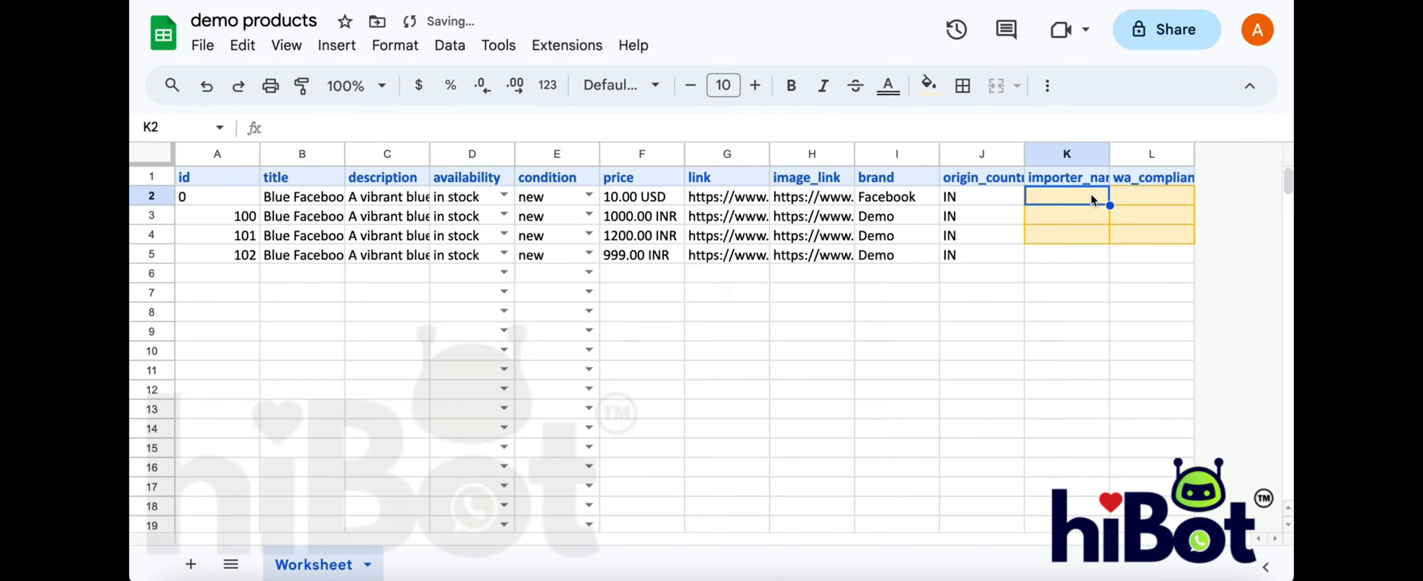
{"action": "type", "text": "D"}
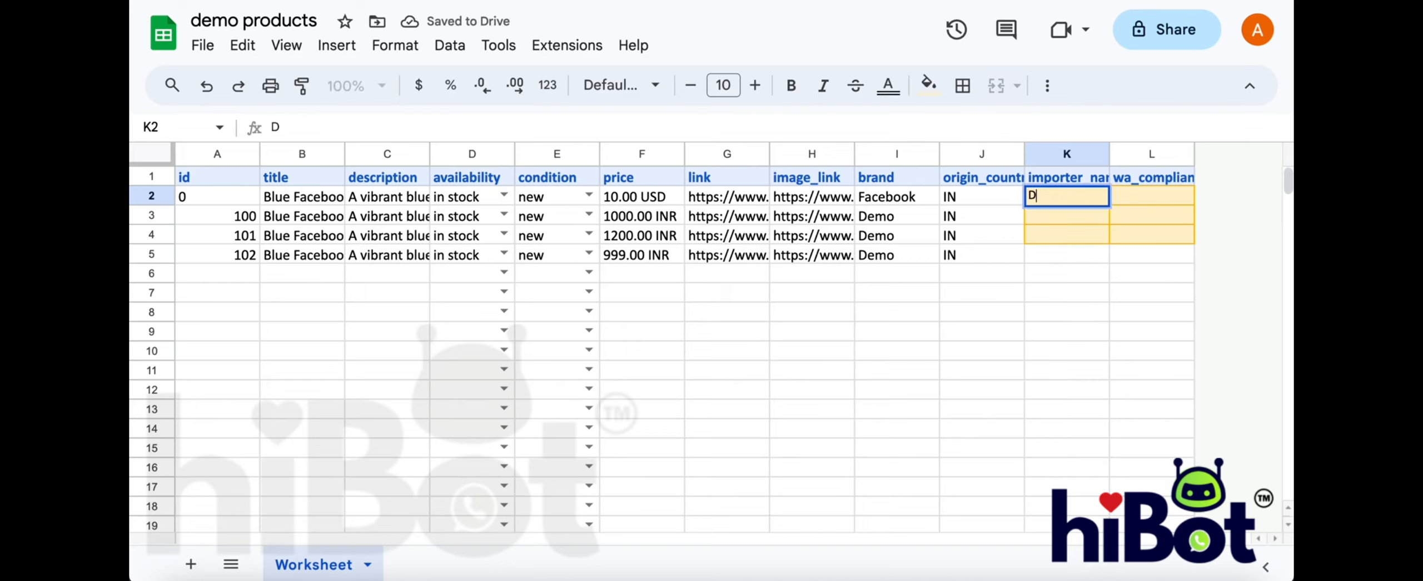
{"action": "type", "text": "emo"}
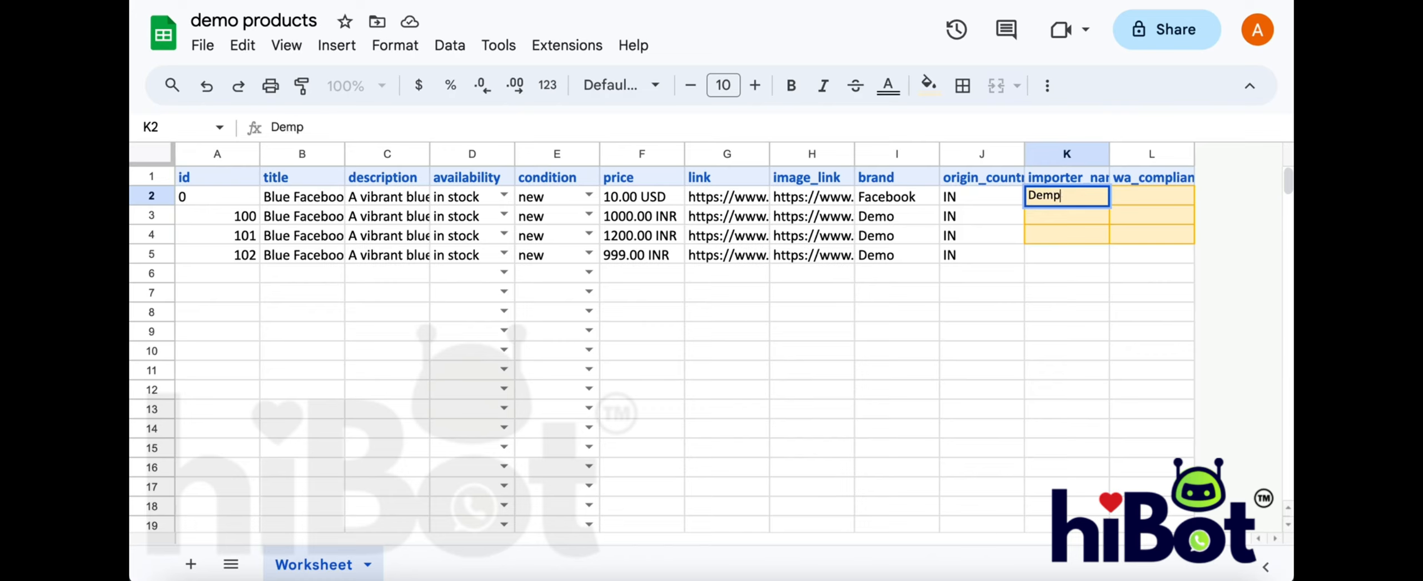
{"action": "key", "text": "Return"}
{"action": "key", "text": "Up"}
{"action": "type", "text": "Demo"}
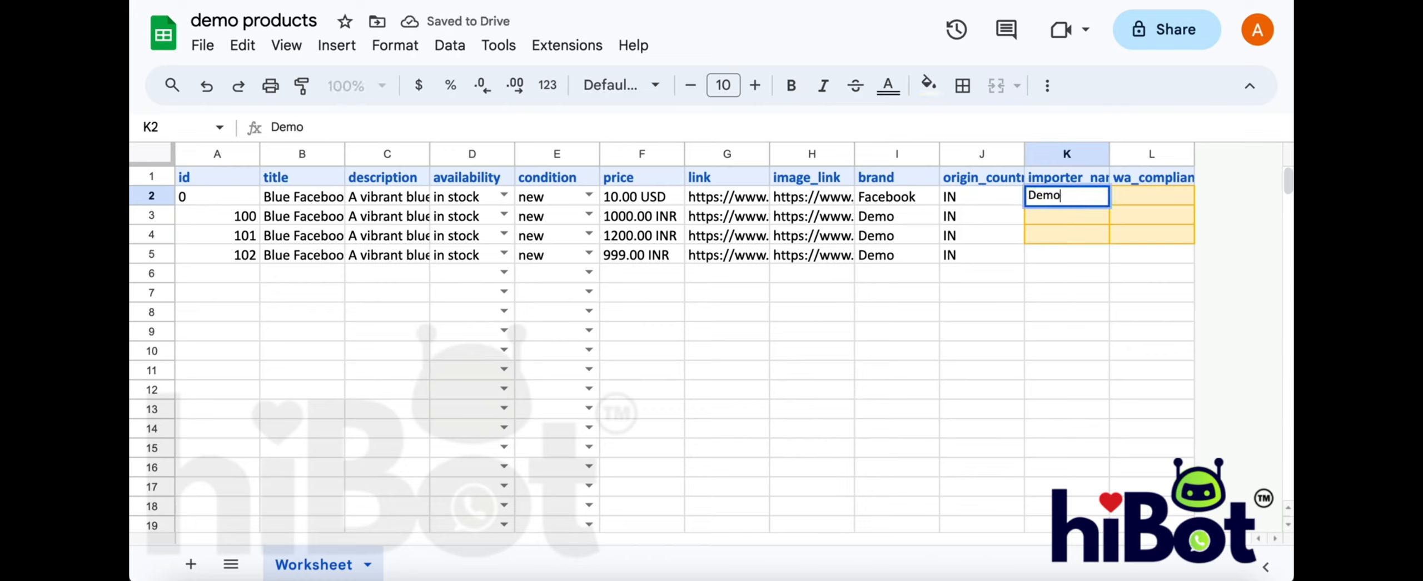
{"action": "key", "text": "Return"}
- Copy the importer name from K2 to the remaining product rows, K3 to K5
{"action": "key", "text": "Up"}
{"action": "key", "text": "ctrl+c"}
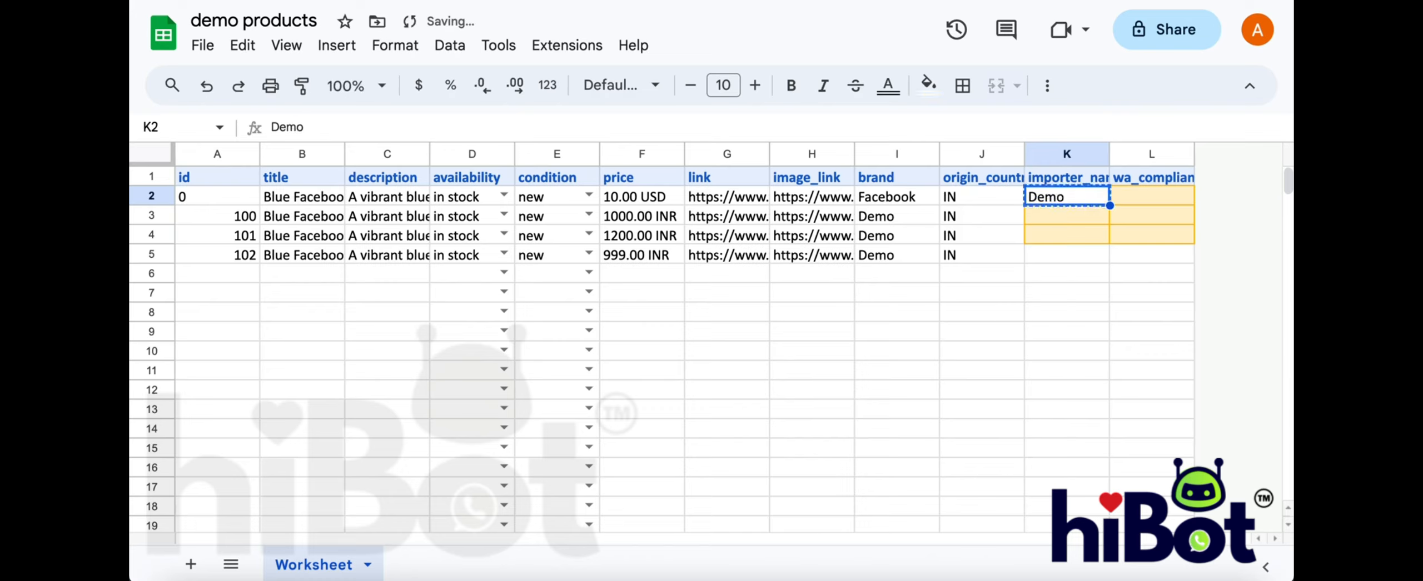
{"action": "key", "text": "shift+Down"}
{"action": "key", "text": "shift+Down"}
{"action": "key", "text": "shift+Down"}
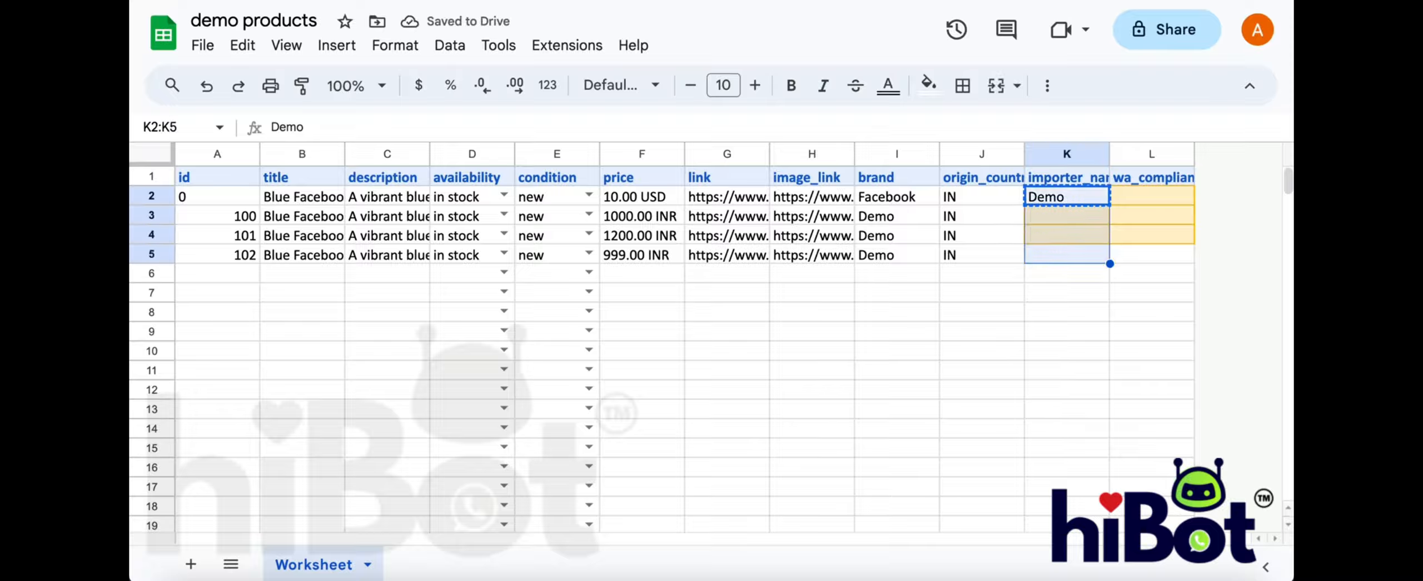
{"action": "key", "text": "ctrl+v"}
- Enter COUNTRY_ORIGIN_EXEMPT as the WhatsApp compliance category for the first product in L2
{"action": "left_click", "coordinate": [1176, 200]}
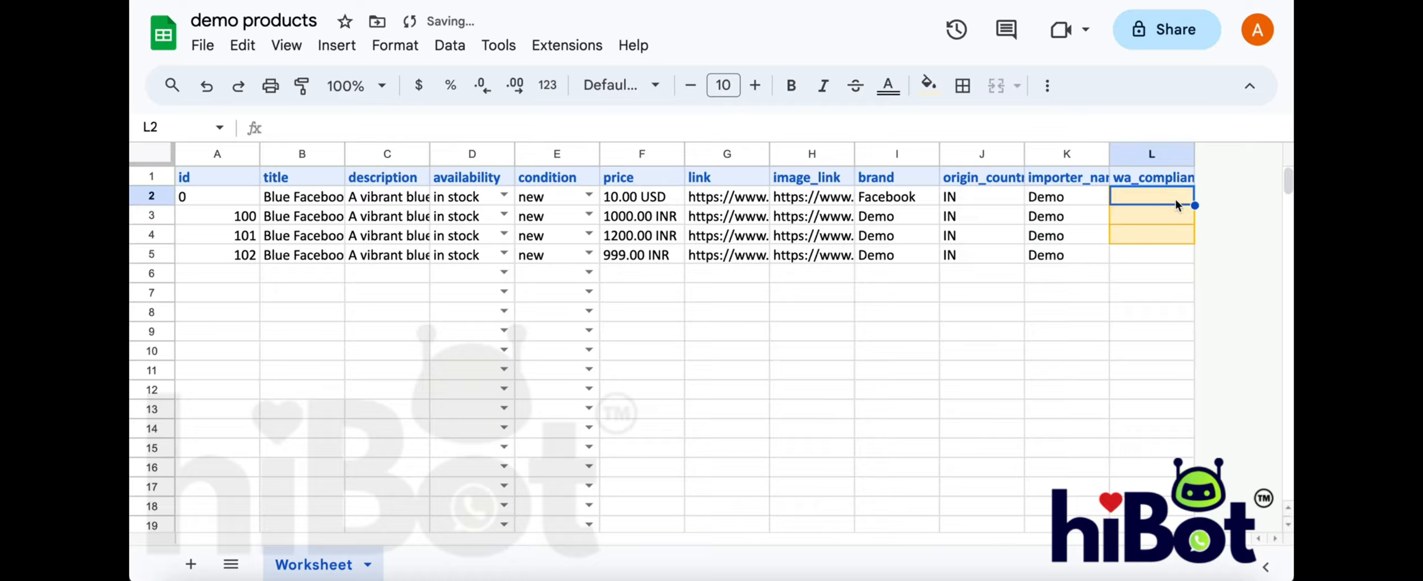
{"action": "type", "text": "COUN"}
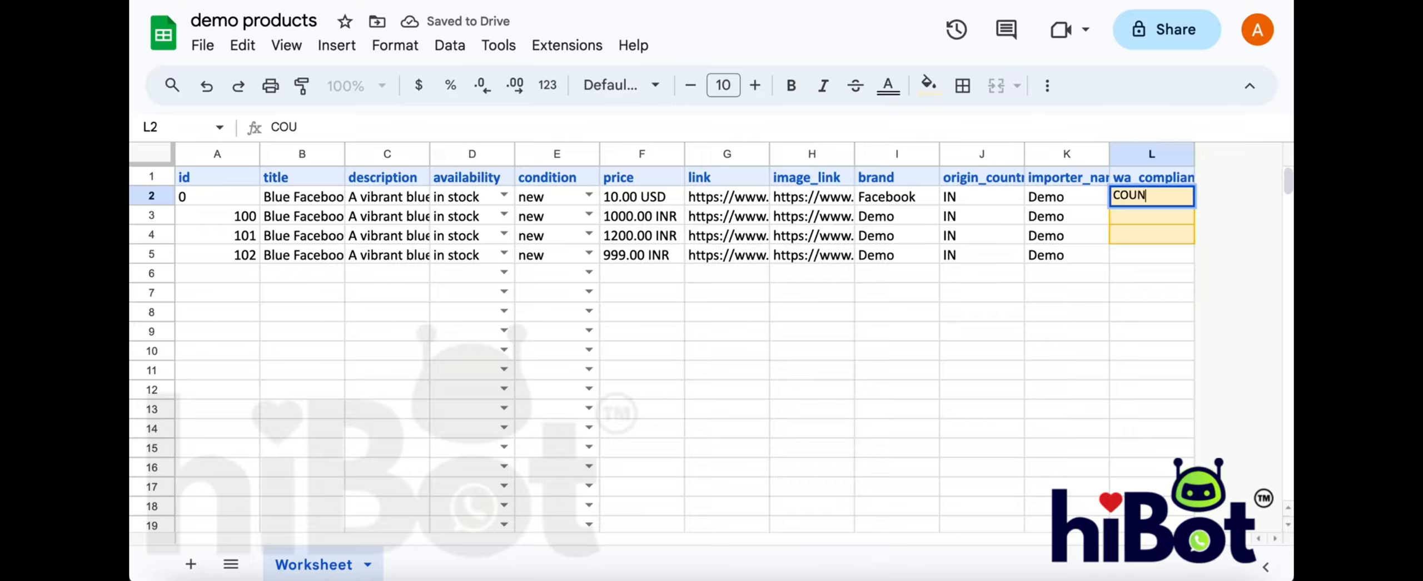
{"action": "type", "text": "TRY"}
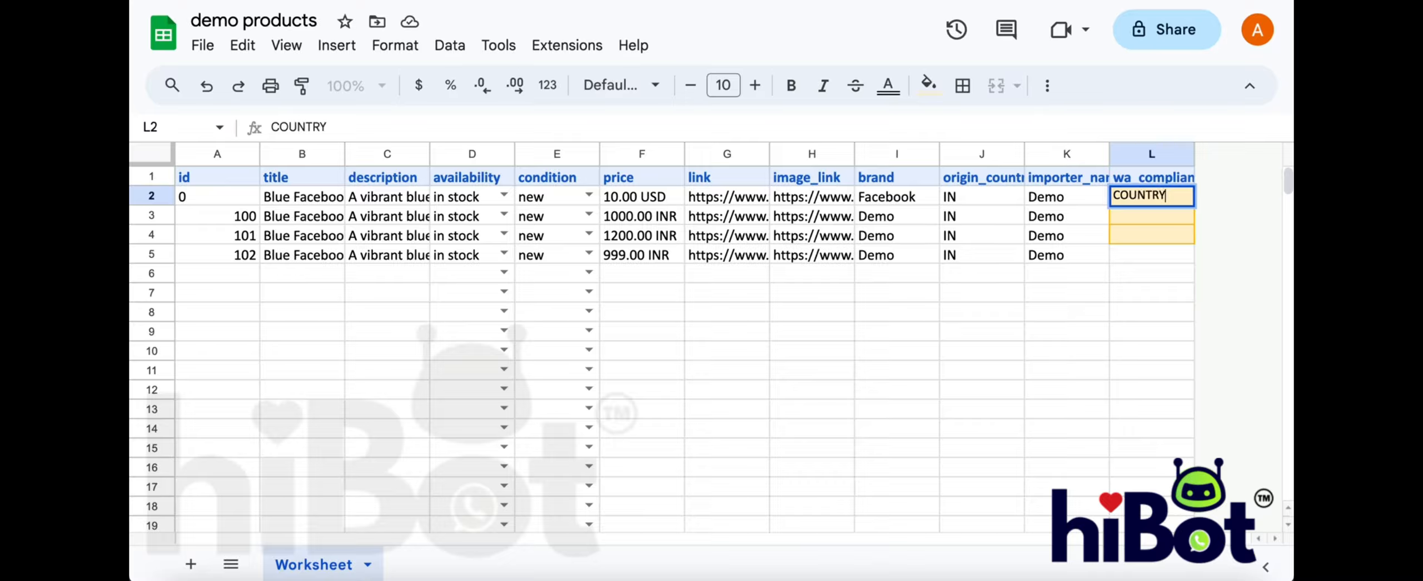
{"action": "type", "text": "_ORIGIN"}
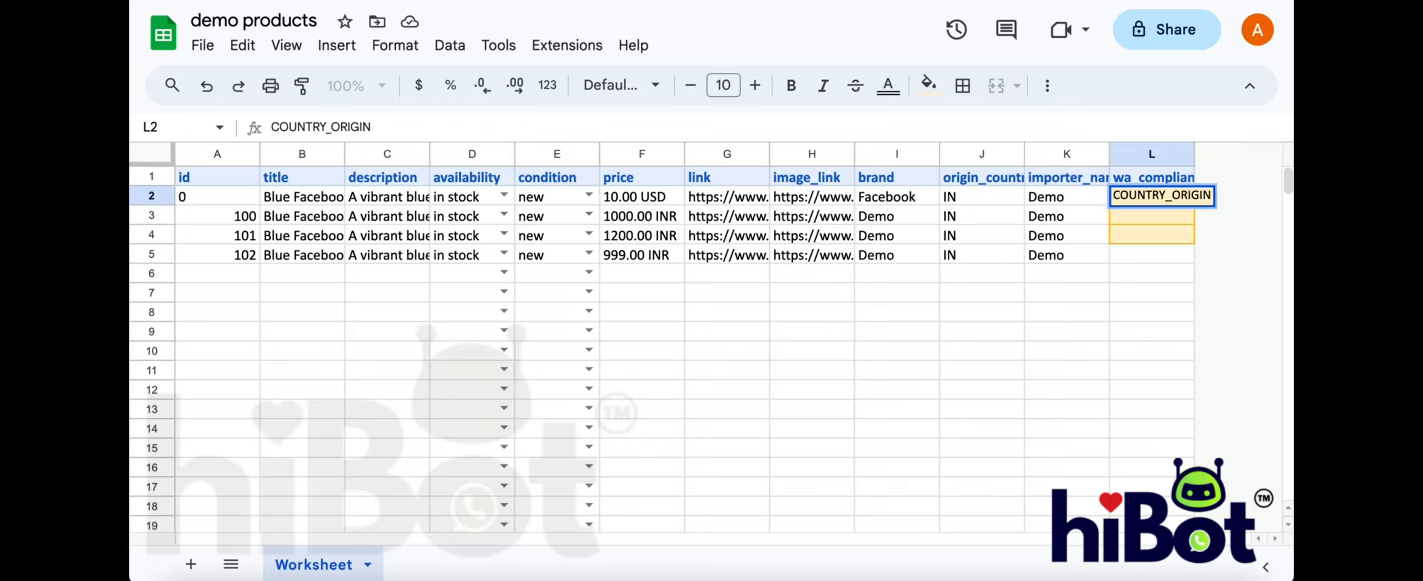
{"action": "type", "text": "_EXE"}
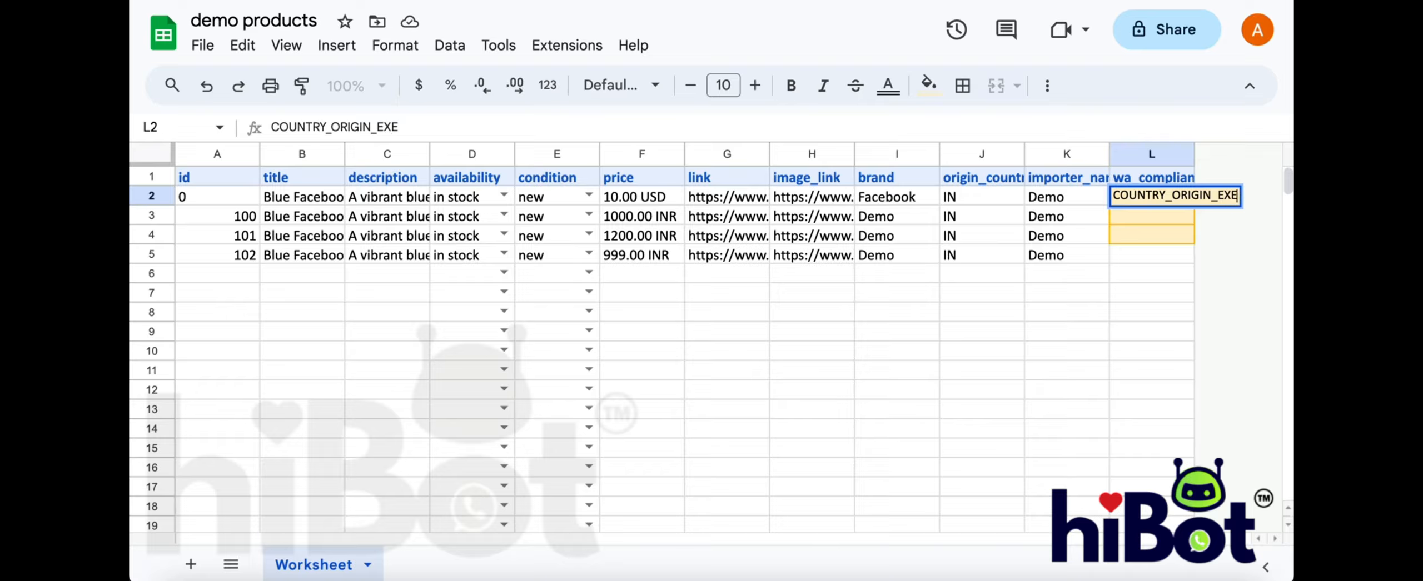
{"action": "type", "text": "MPT"}
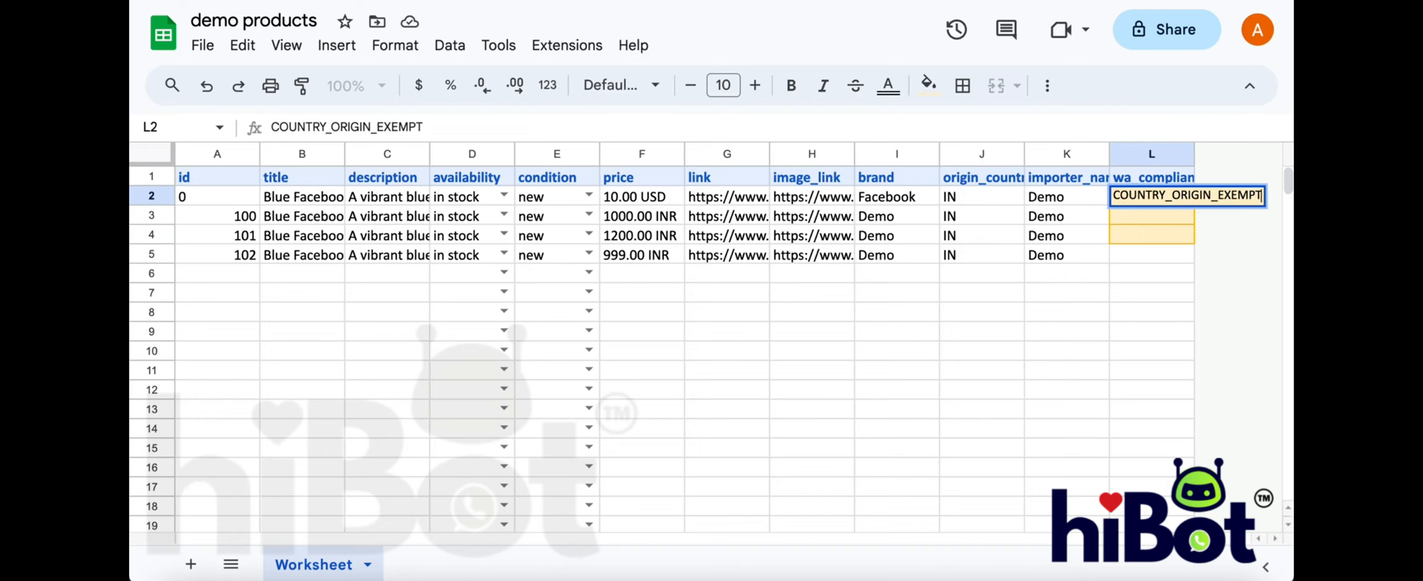
{"action": "key", "text": "Return"}
- Copy the compliance category from L2 to the remaining product rows, L3 to L5
{"action": "key", "text": "Up"}
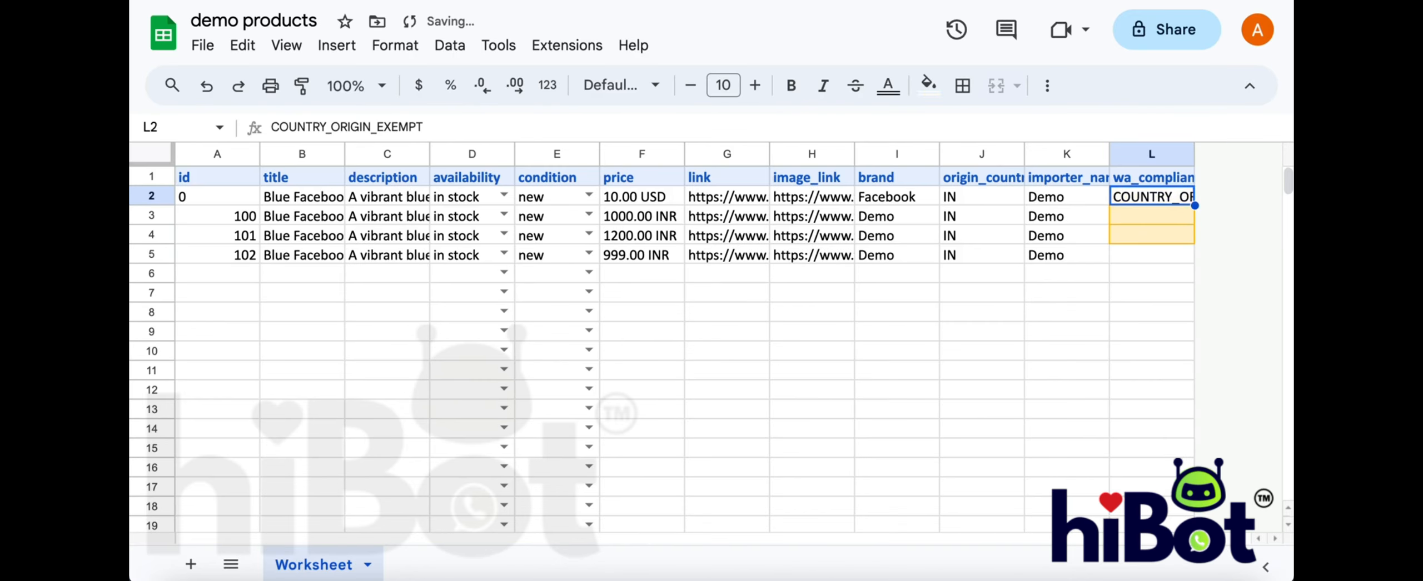
{"action": "key", "text": "ctrl+c"}
{"action": "key", "text": "shift+Down"}
{"action": "key", "text": "shift+Down"}
{"action": "key", "text": "shift+Down"}
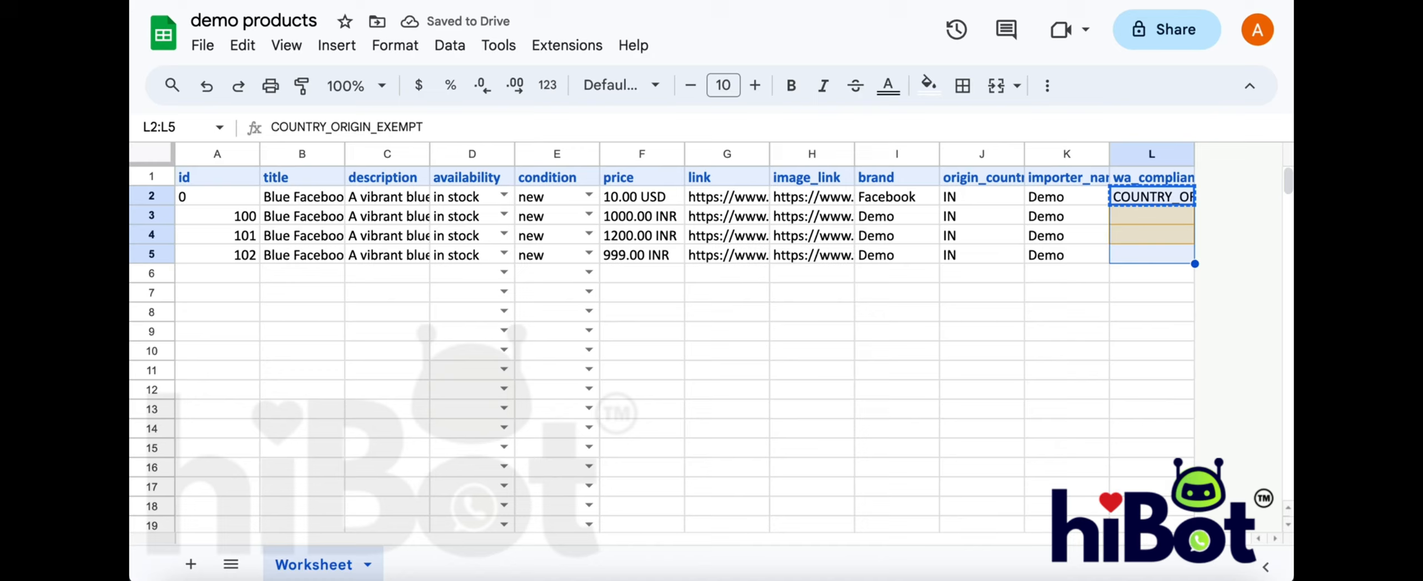
{"action": "key", "text": "ctrl+v"}
{"action": "left_click", "coordinate": [1095, 310]}
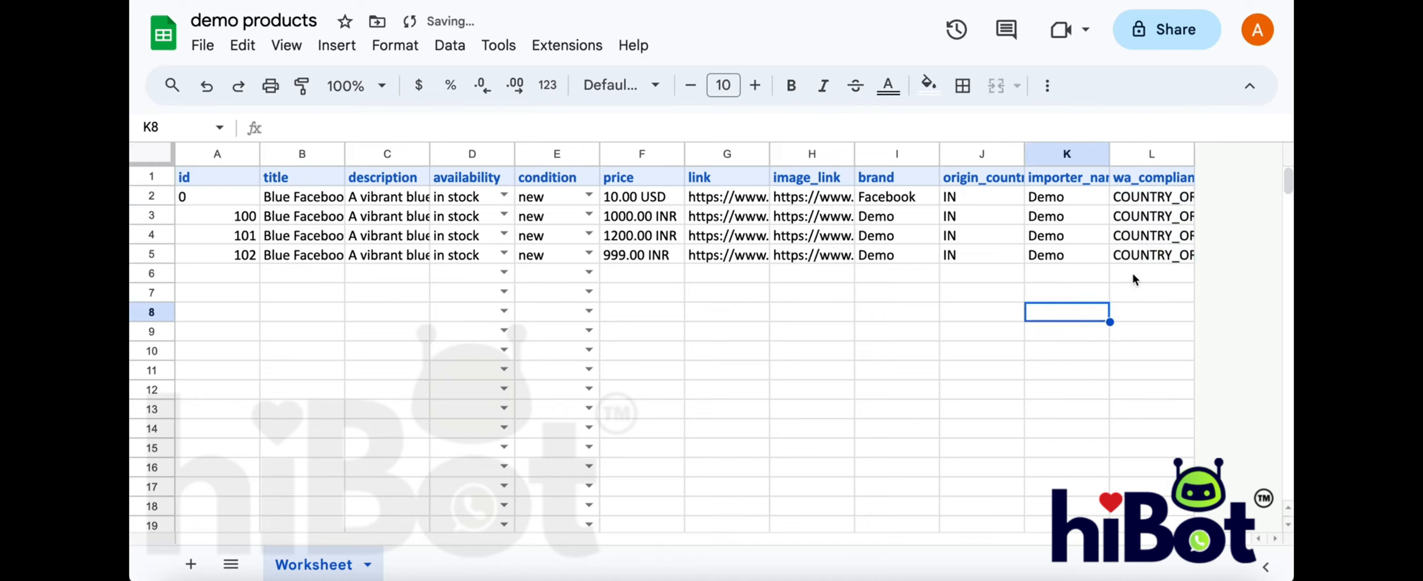
- Review the completed origin country, importer name and compliance category data by selecting columns J to L
{"action": "left_click_drag", "start_coordinate": [1150, 258], "coordinate": [969, 178]}
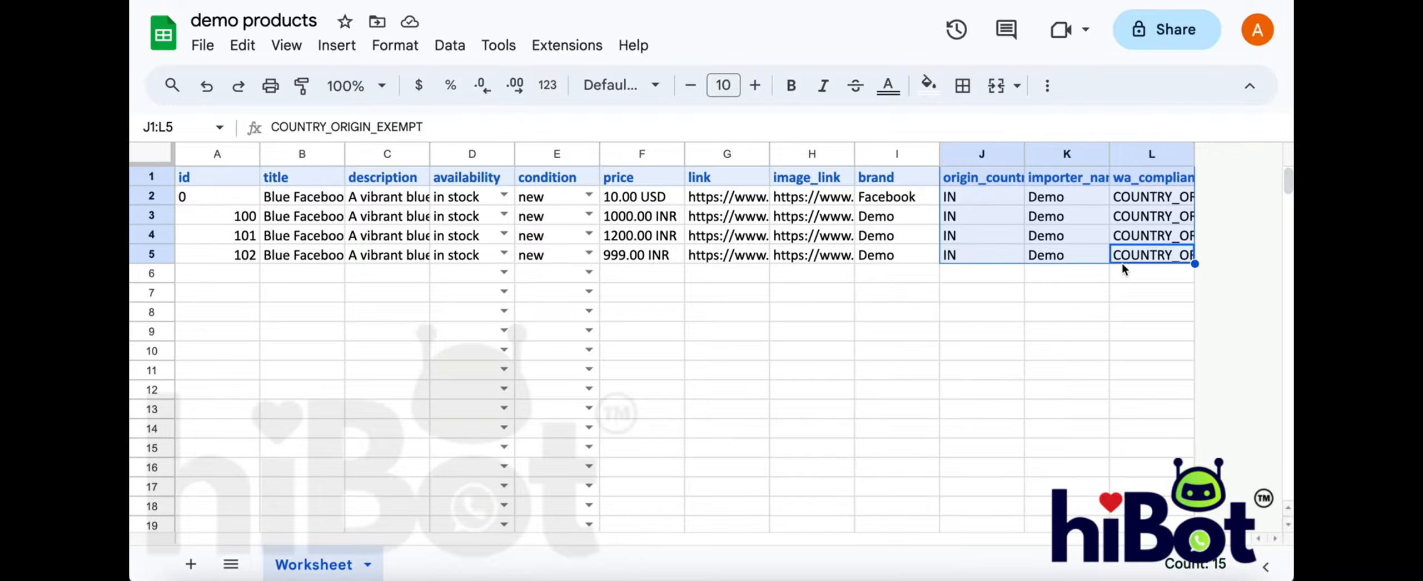
{"action": "left_click", "coordinate": [981, 155]}
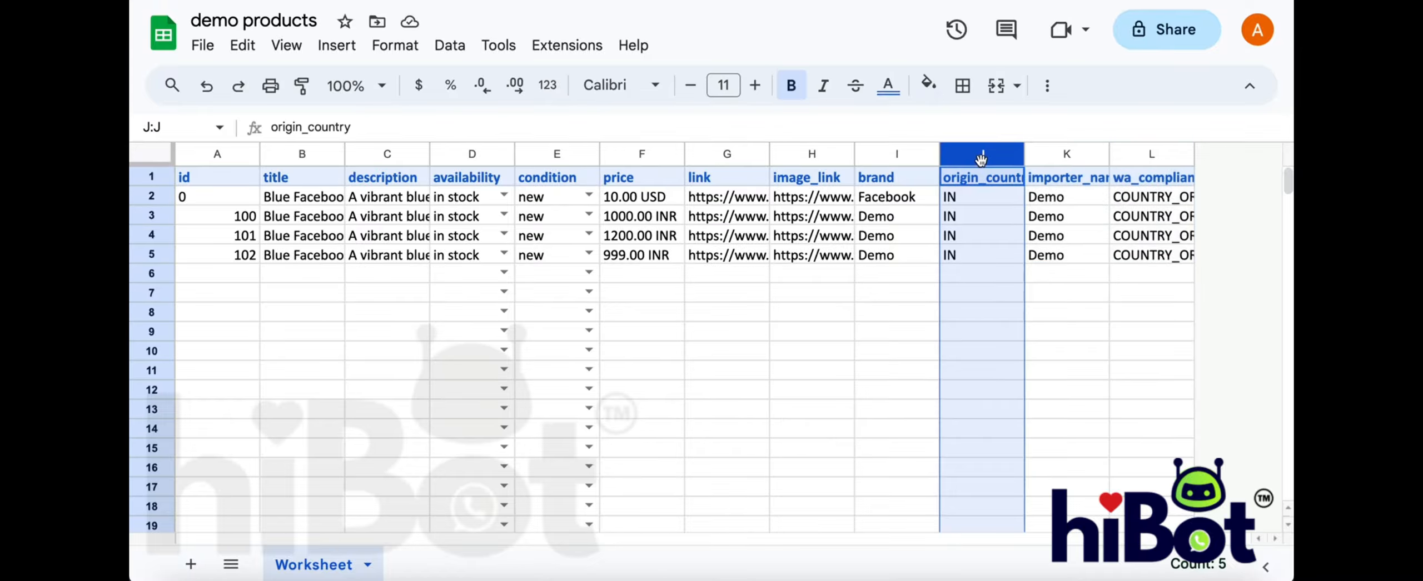
{"action": "left_click_drag", "start_coordinate": [981, 159], "coordinate": [1151, 155]}
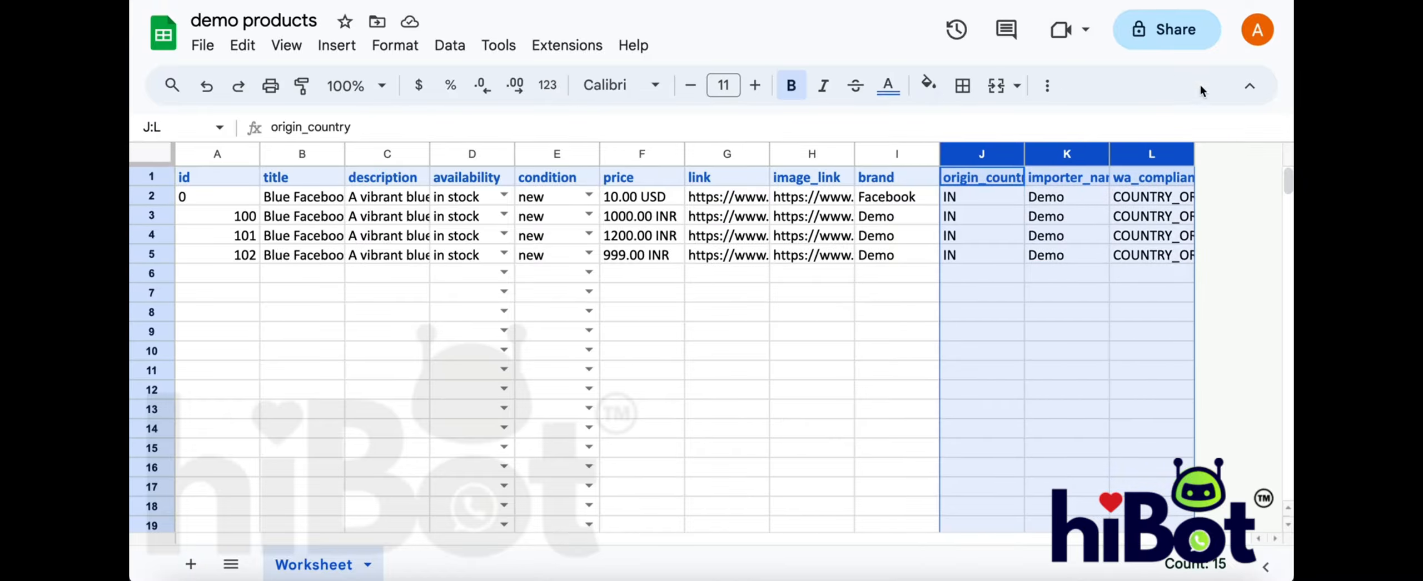
- Share the demo products sheet with anyone with the link as viewer and copy its link
{"action": "left_click", "coordinate": [1176, 28]}
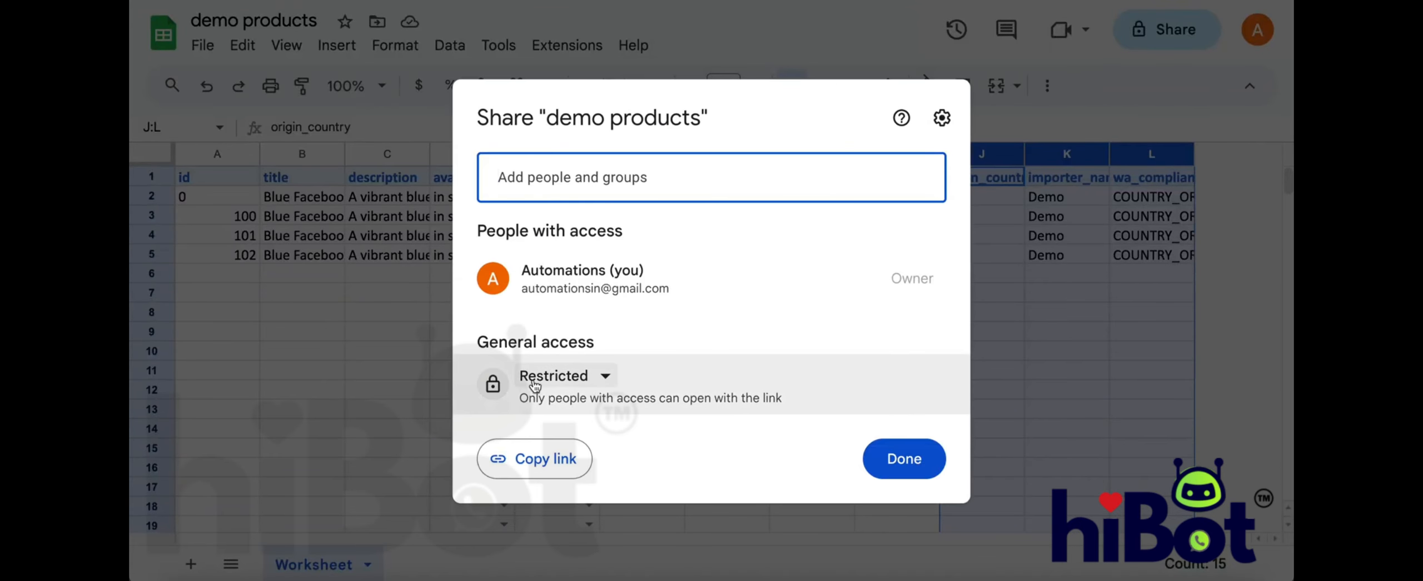
{"action": "left_click", "coordinate": [567, 377]}
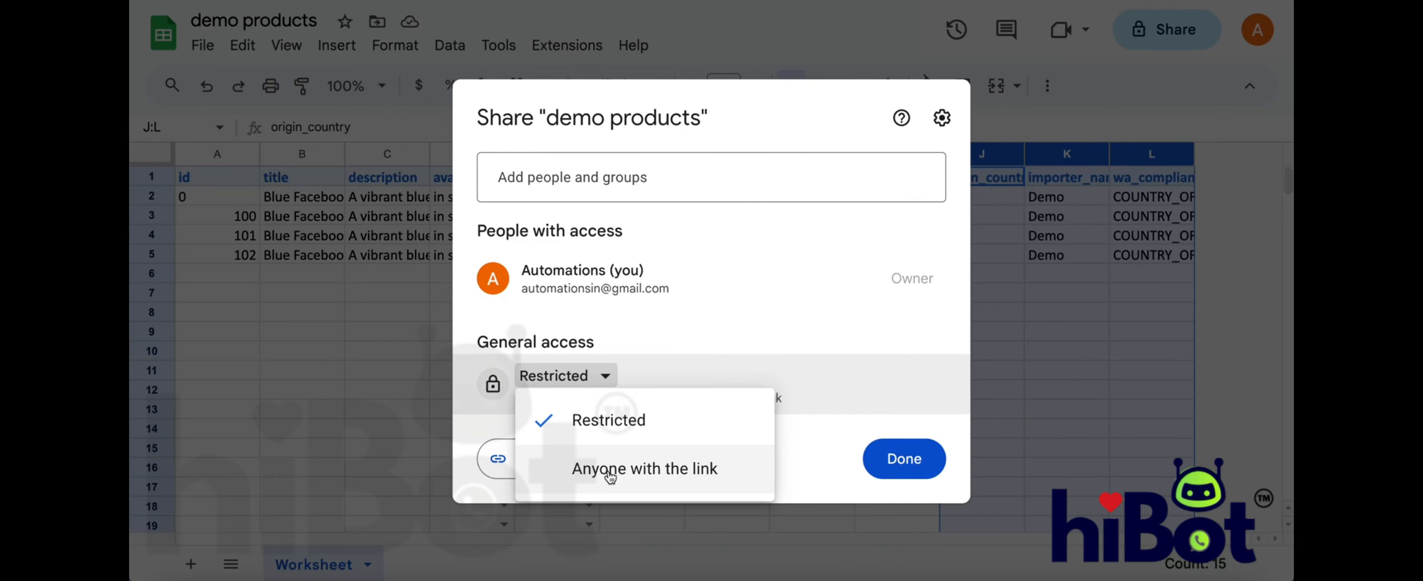
{"action": "left_click", "coordinate": [590, 471]}
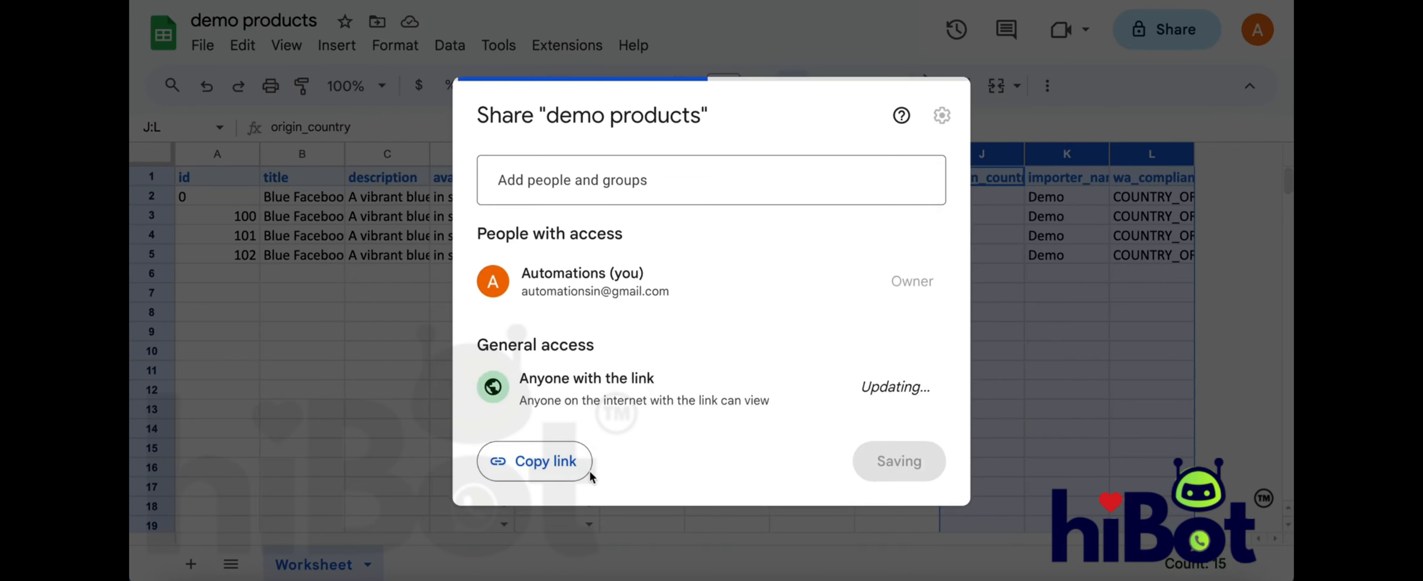
{"action": "left_click", "coordinate": [541, 458]}
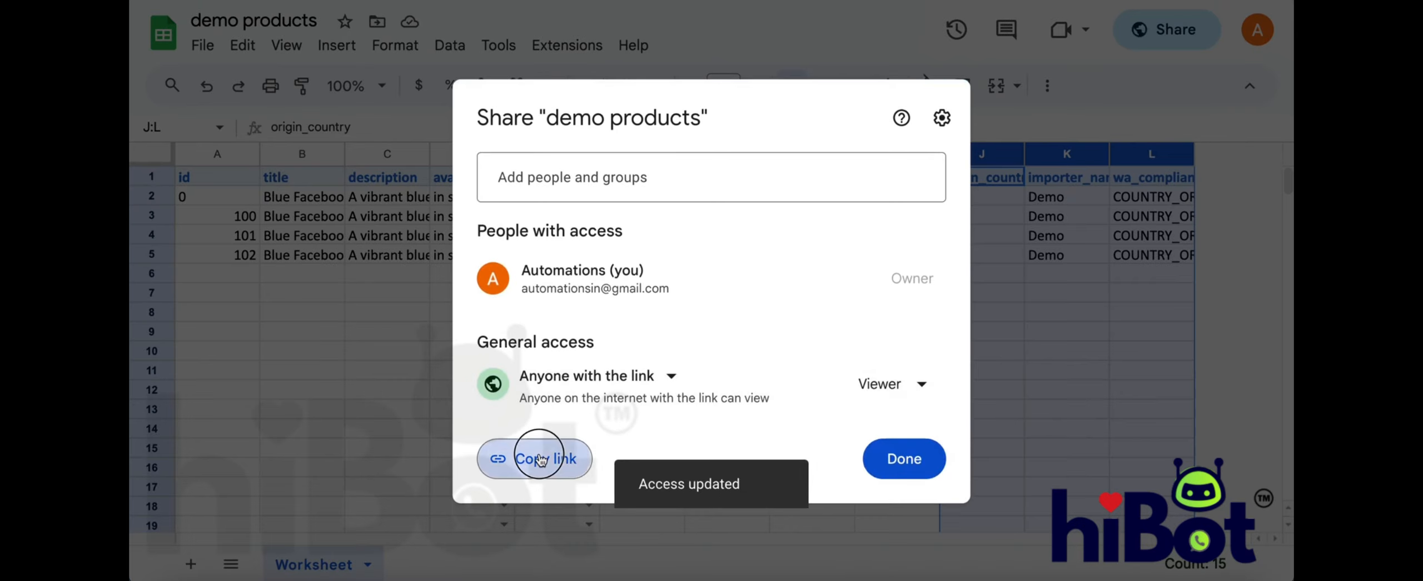
{"action": "left_click", "coordinate": [886, 461]}
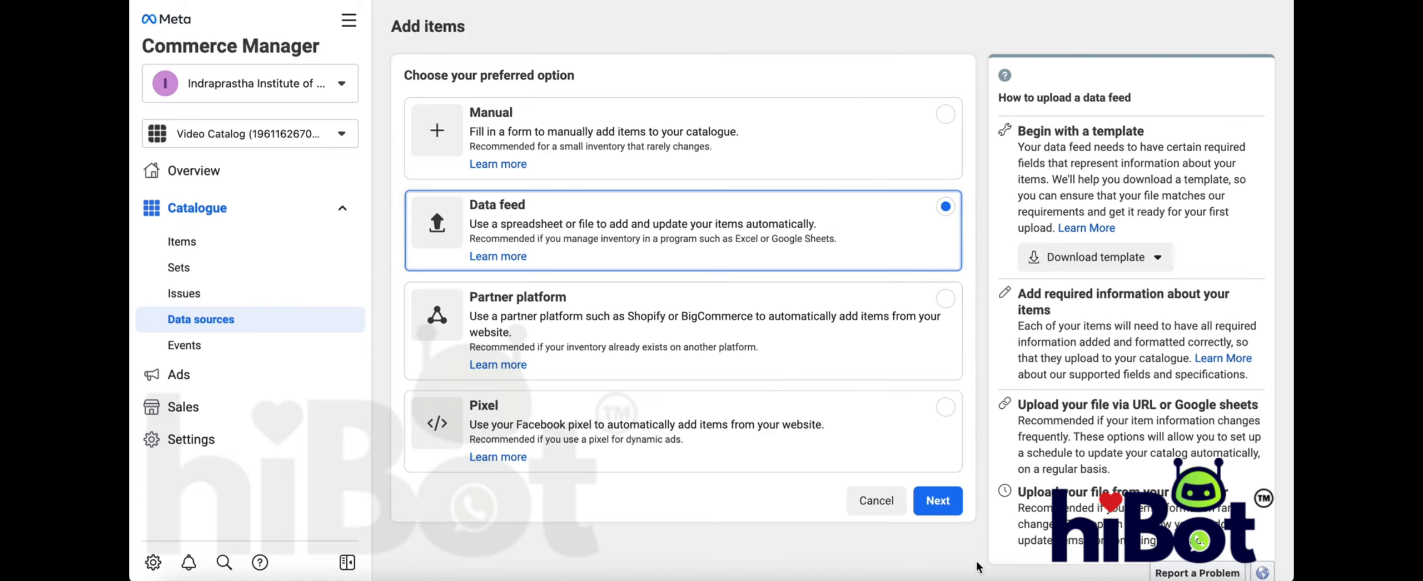
- Switch to Meta Commerce Manager, continue with the Data feed option and submit the copied Google Sheets link as the feed URL
{"action": "left_click", "coordinate": [945, 513]}
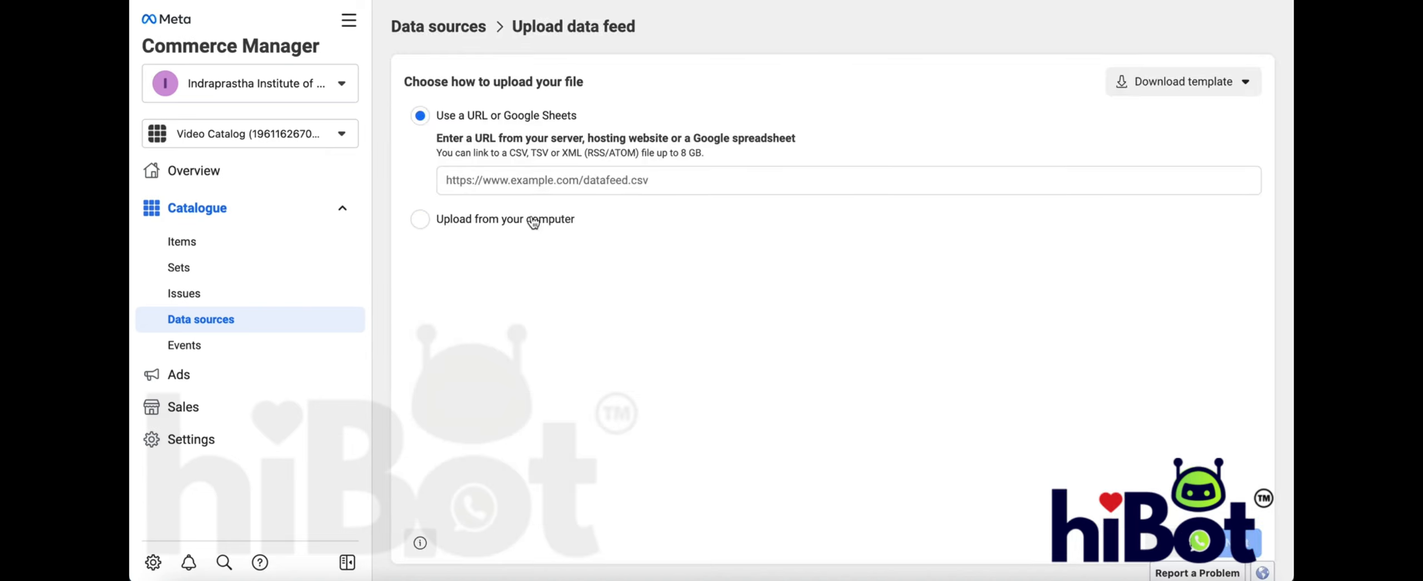
{"action": "left_click", "coordinate": [532, 174]}
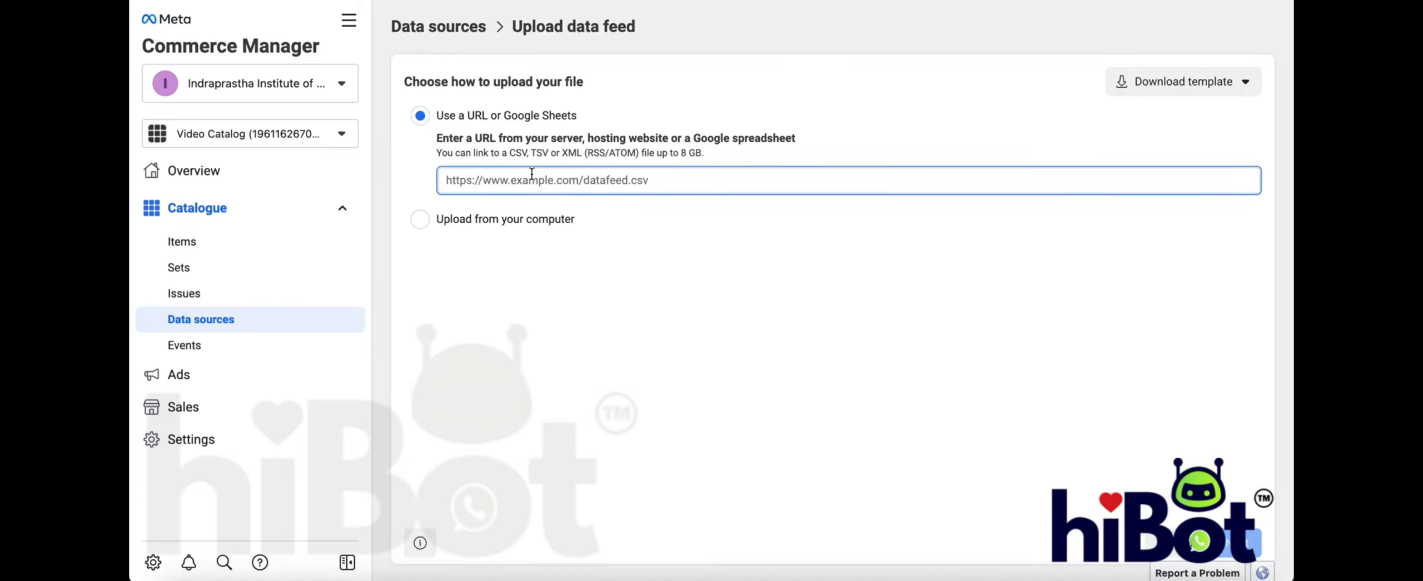
{"action": "key", "text": "ctrl+v"}
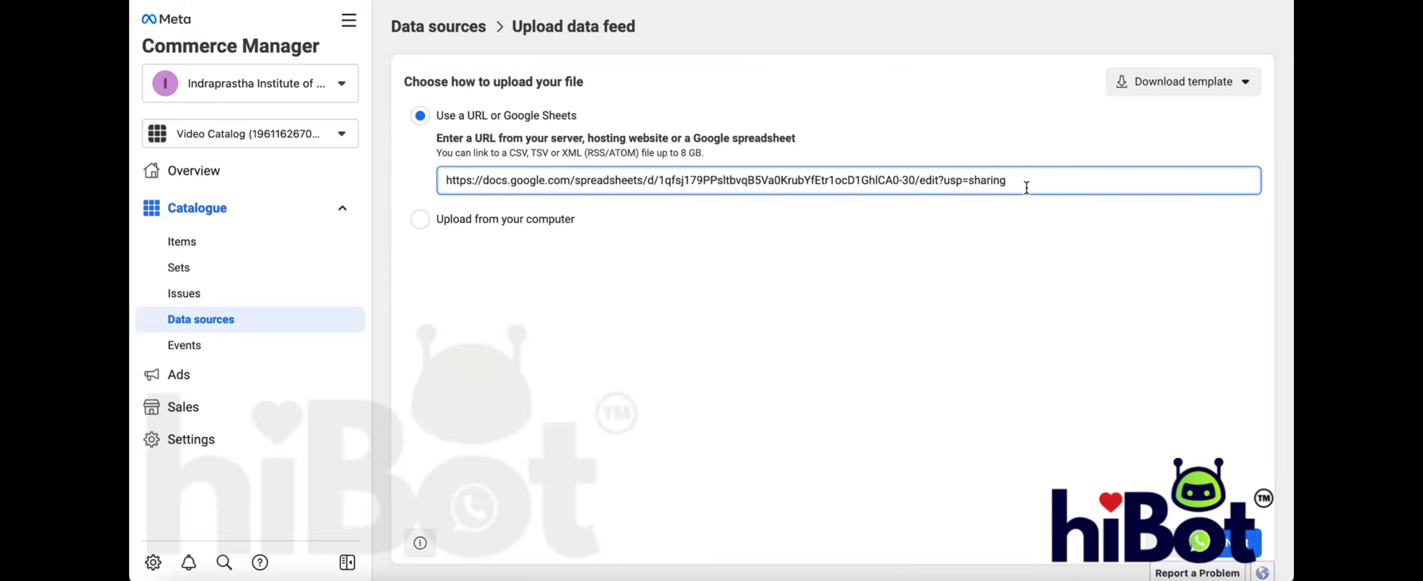
{"action": "left_click", "coordinate": [1034, 215]}
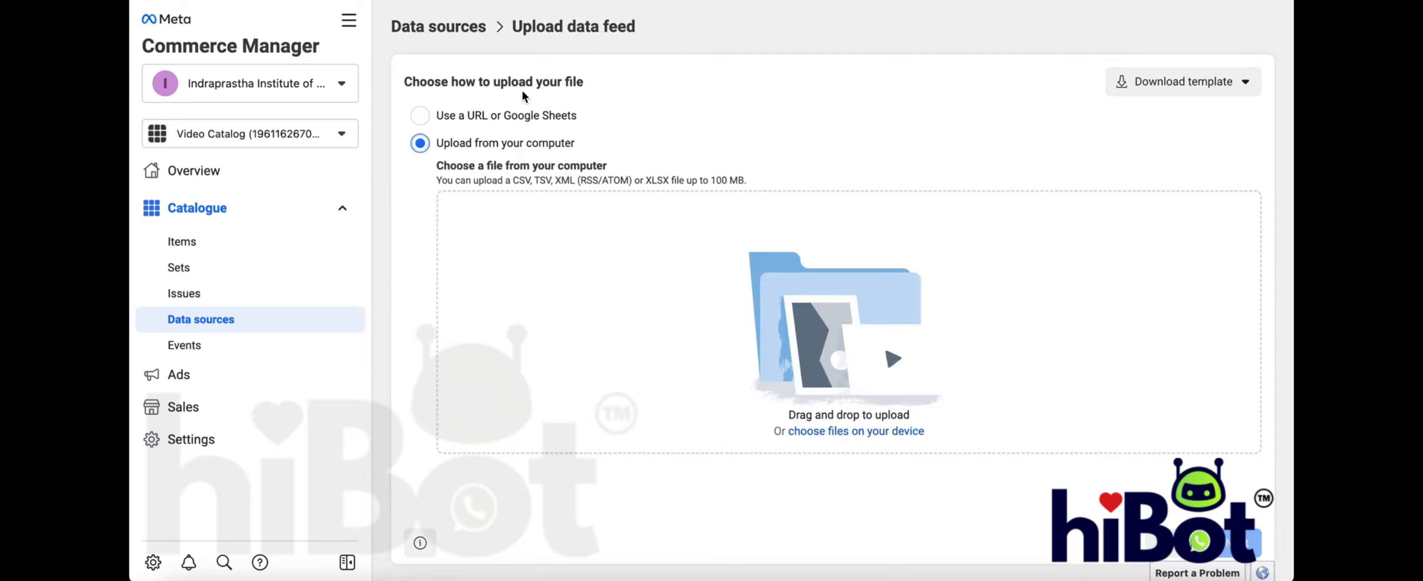
{"action": "left_click", "coordinate": [525, 115]}
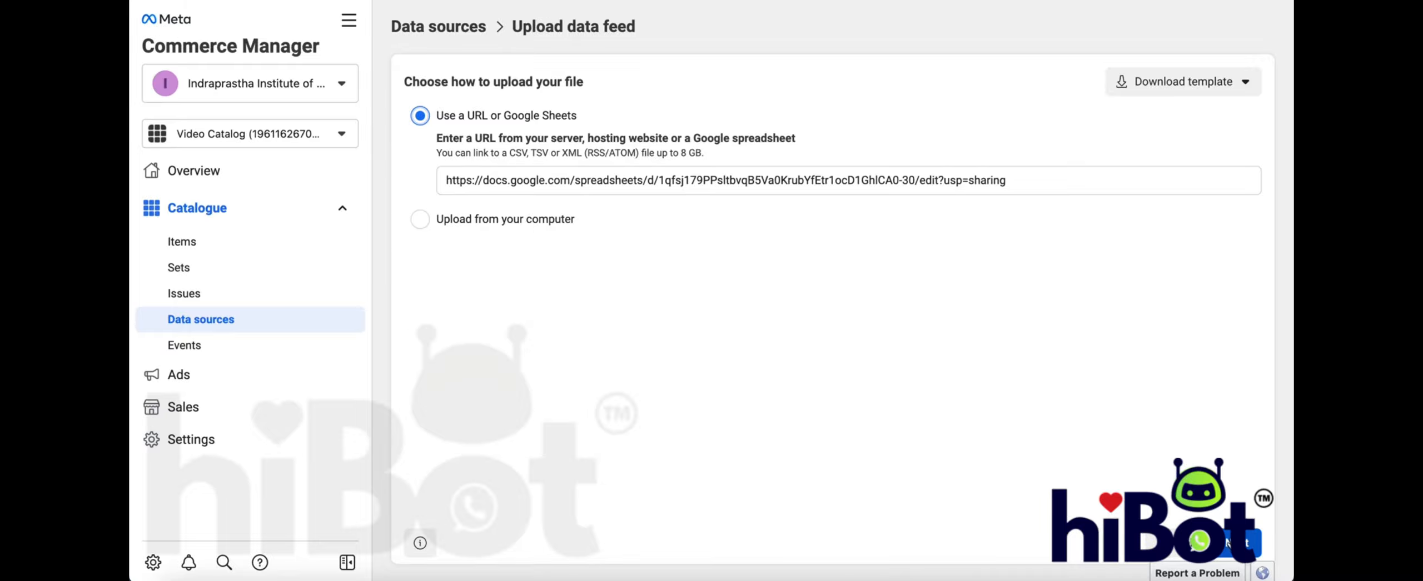
{"action": "left_click", "coordinate": [1228, 543]}
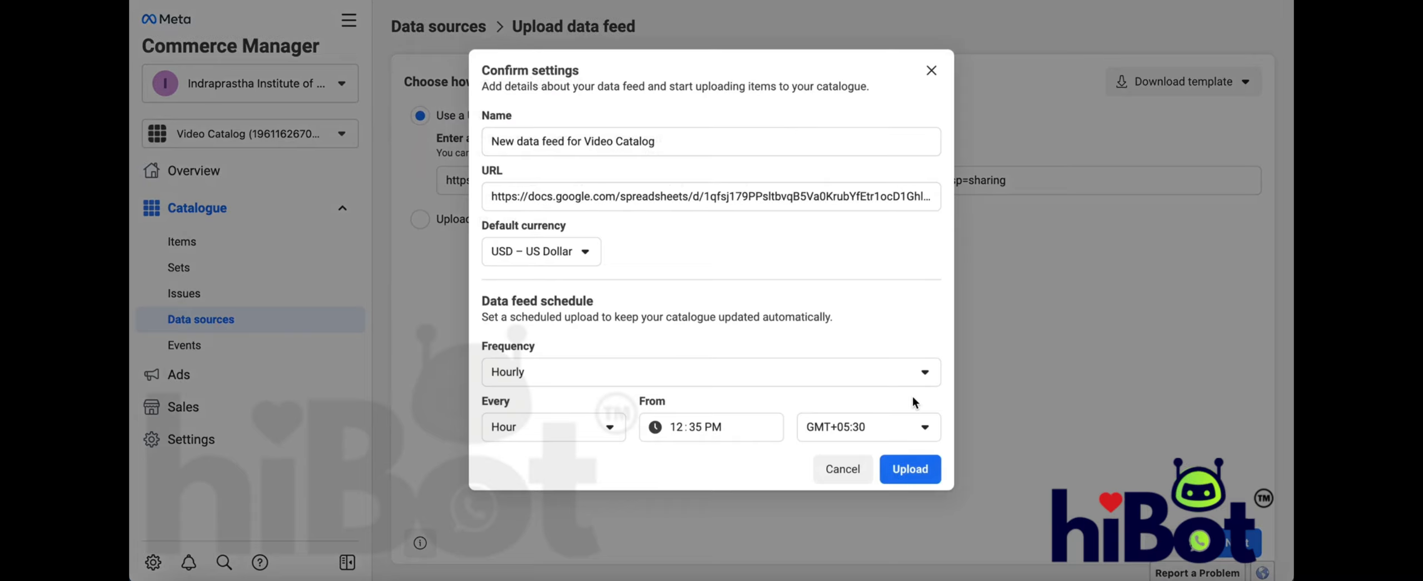
- Set the data feed's default currency to INR – Indian Rupee
{"action": "left_click", "coordinate": [584, 256]}
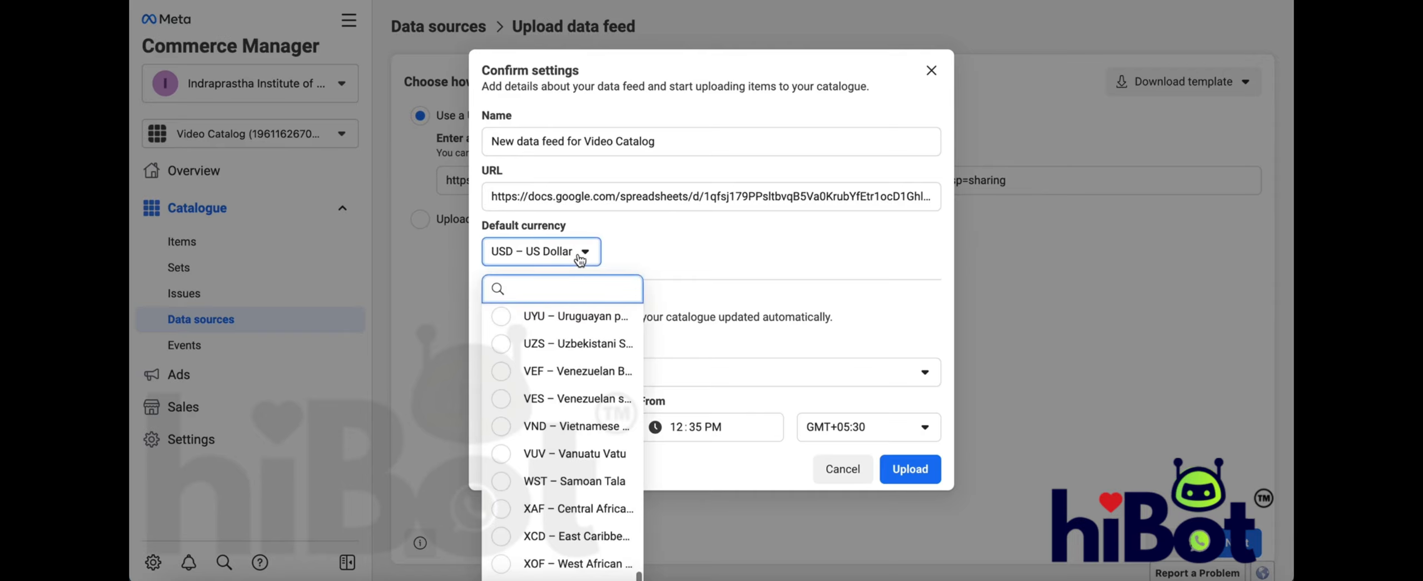
{"action": "type", "text": "ind"}
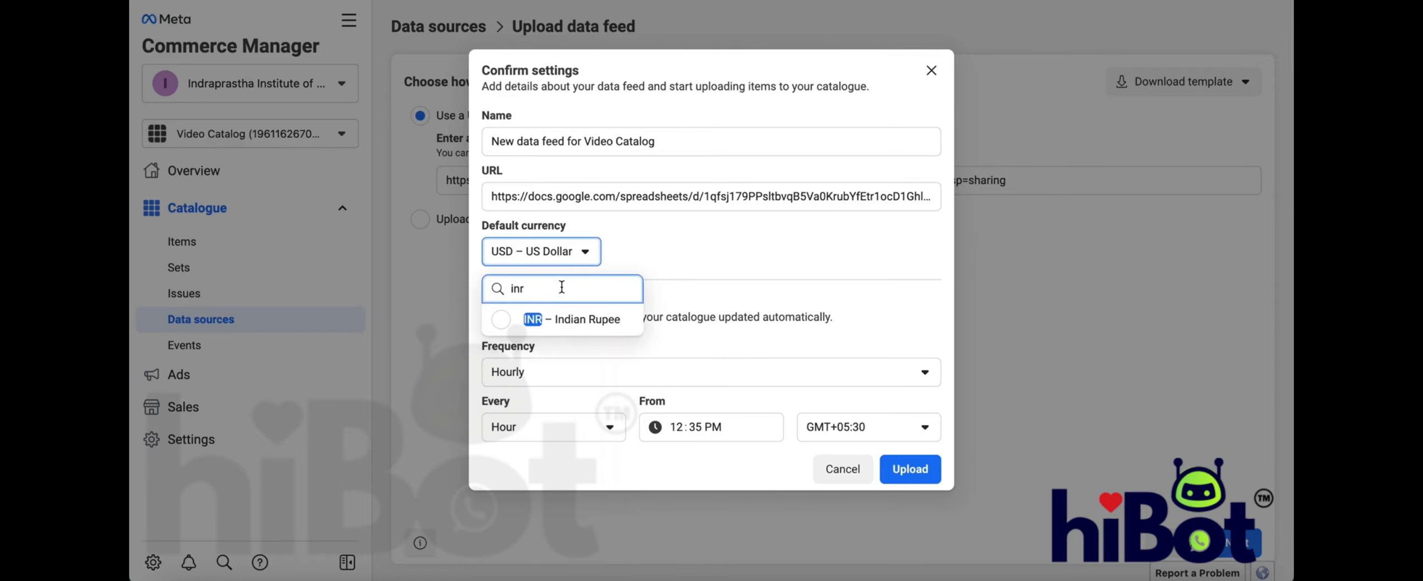
{"action": "left_click", "coordinate": [550, 319]}
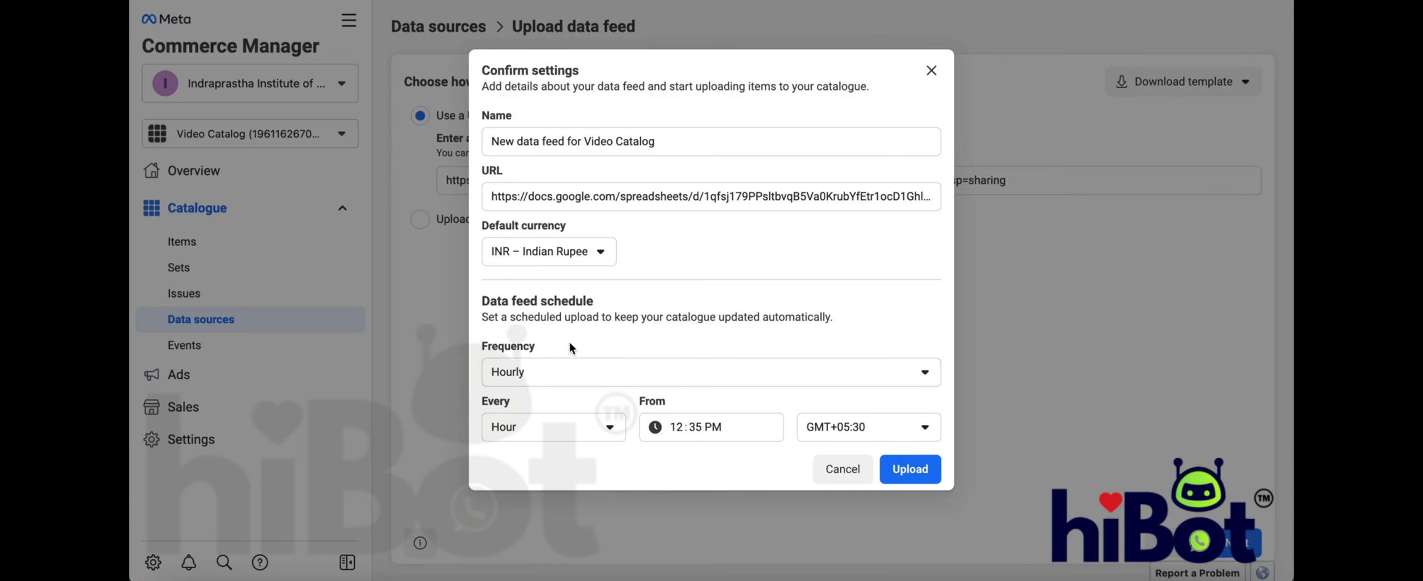
- Check the frequency and repeat interval options of the data feed schedule
{"action": "left_click", "coordinate": [569, 376]}
{"action": "left_click", "coordinate": [572, 411]}
{"action": "left_click", "coordinate": [573, 437]}
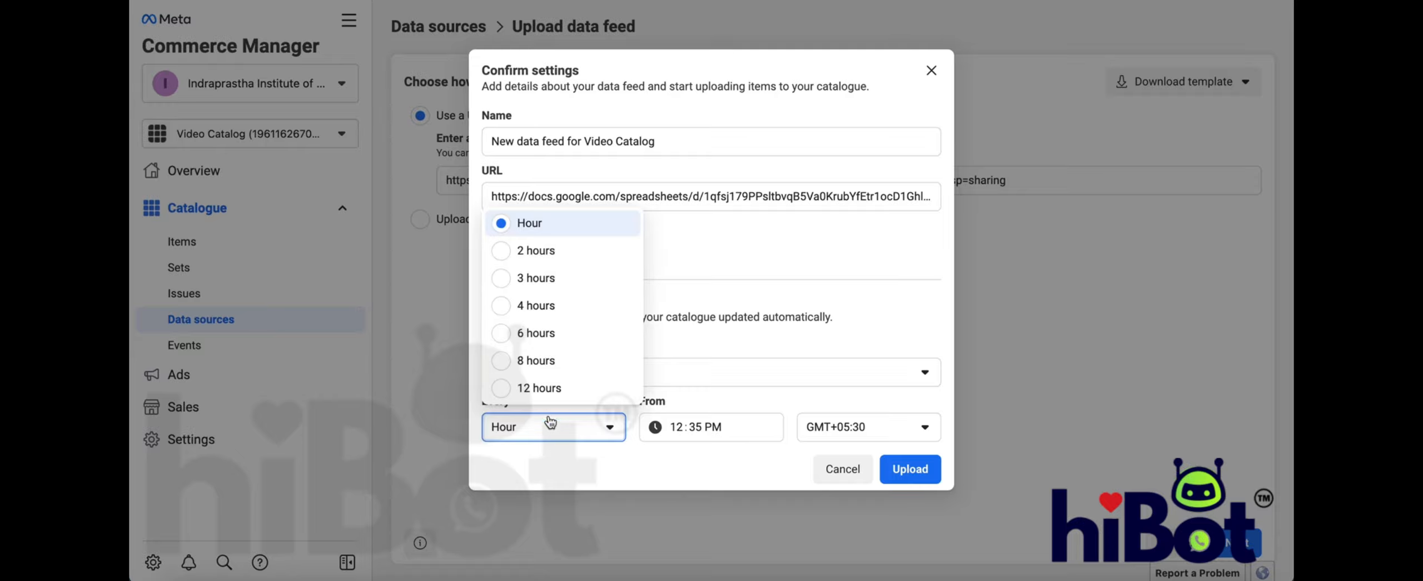
{"action": "left_click", "coordinate": [563, 439]}
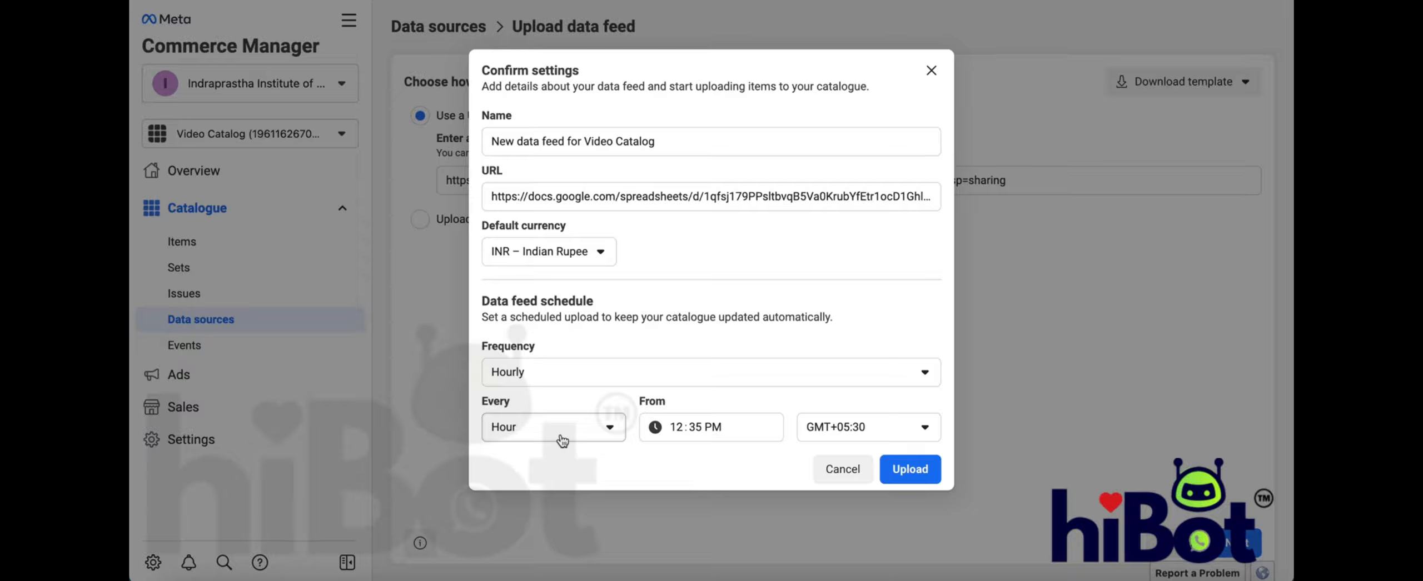
{"action": "left_click", "coordinate": [563, 441]}
{"action": "left_click", "coordinate": [732, 455]}
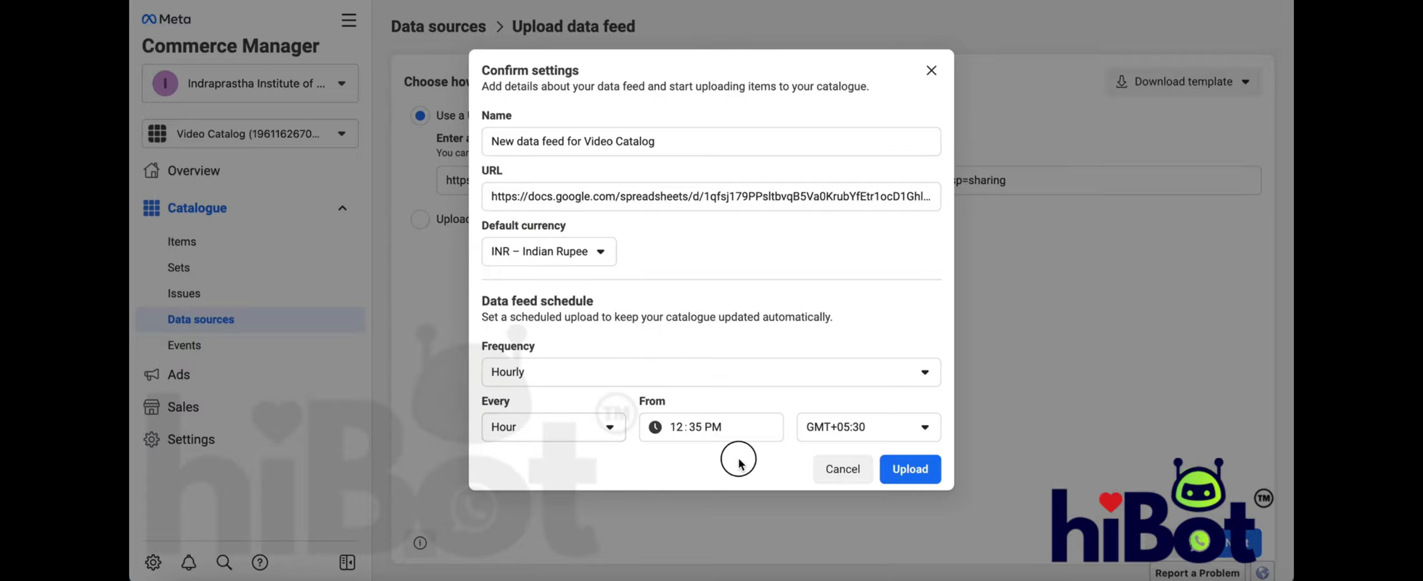
- Keep the data feed schedule on Hourly, upload the new feed and review its schedule and upload session
{"action": "left_click", "coordinate": [563, 378]}
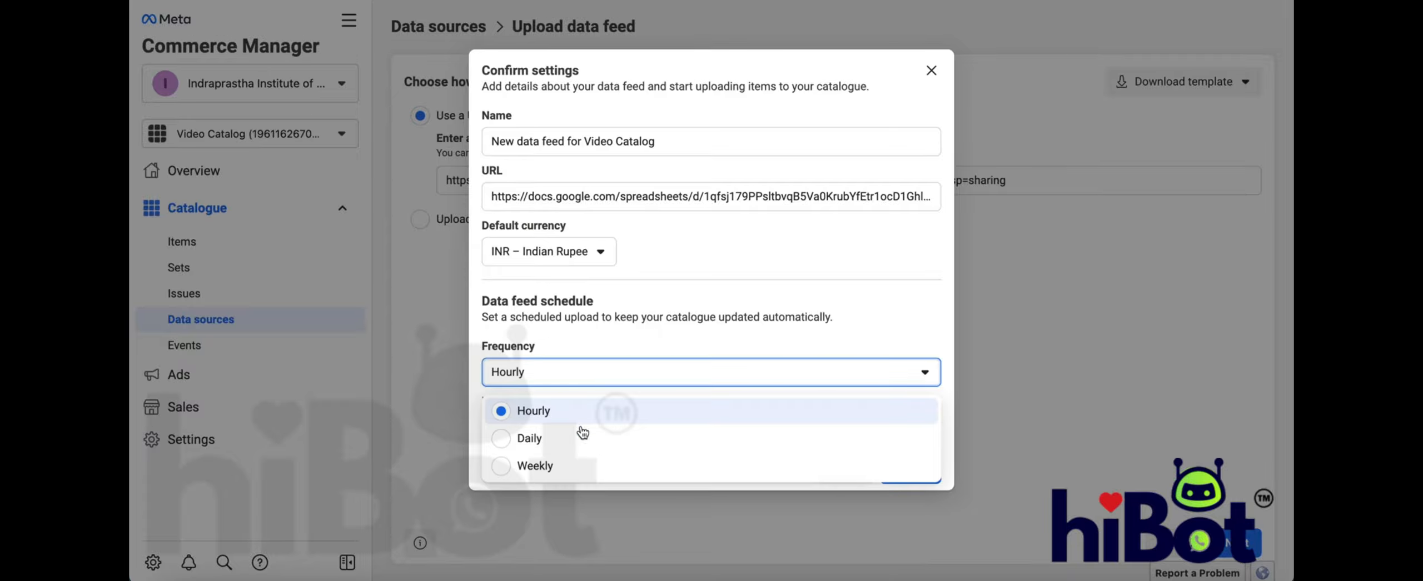
{"action": "left_click", "coordinate": [615, 358]}
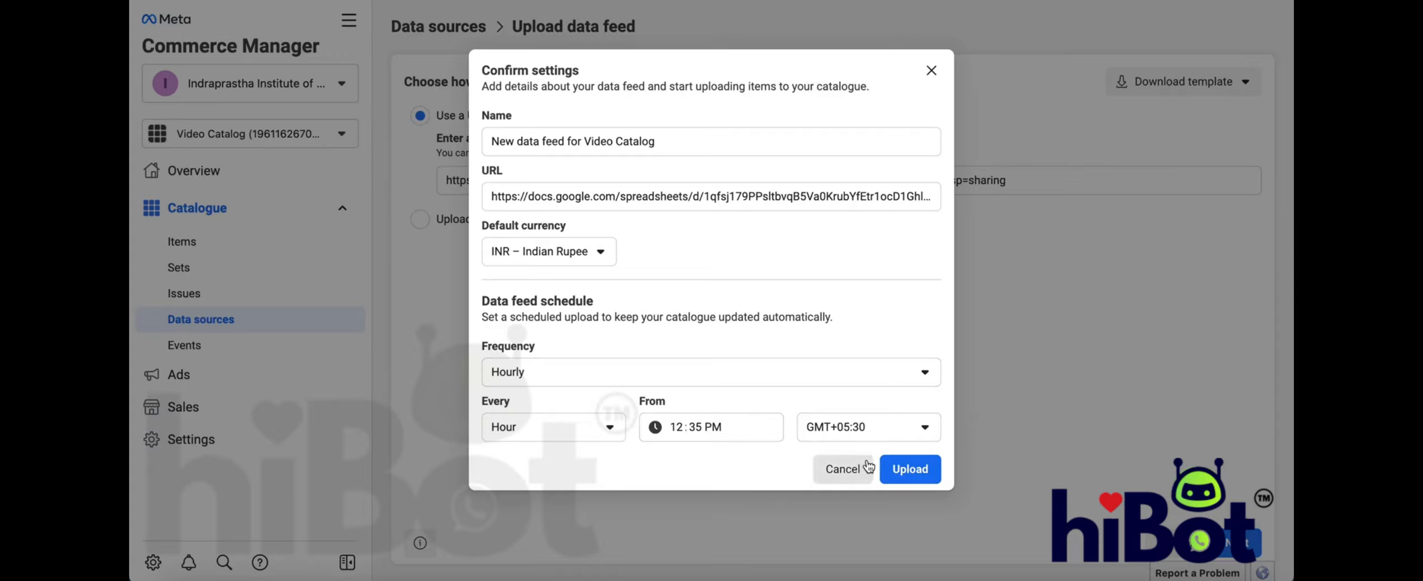
{"action": "left_click", "coordinate": [890, 470]}
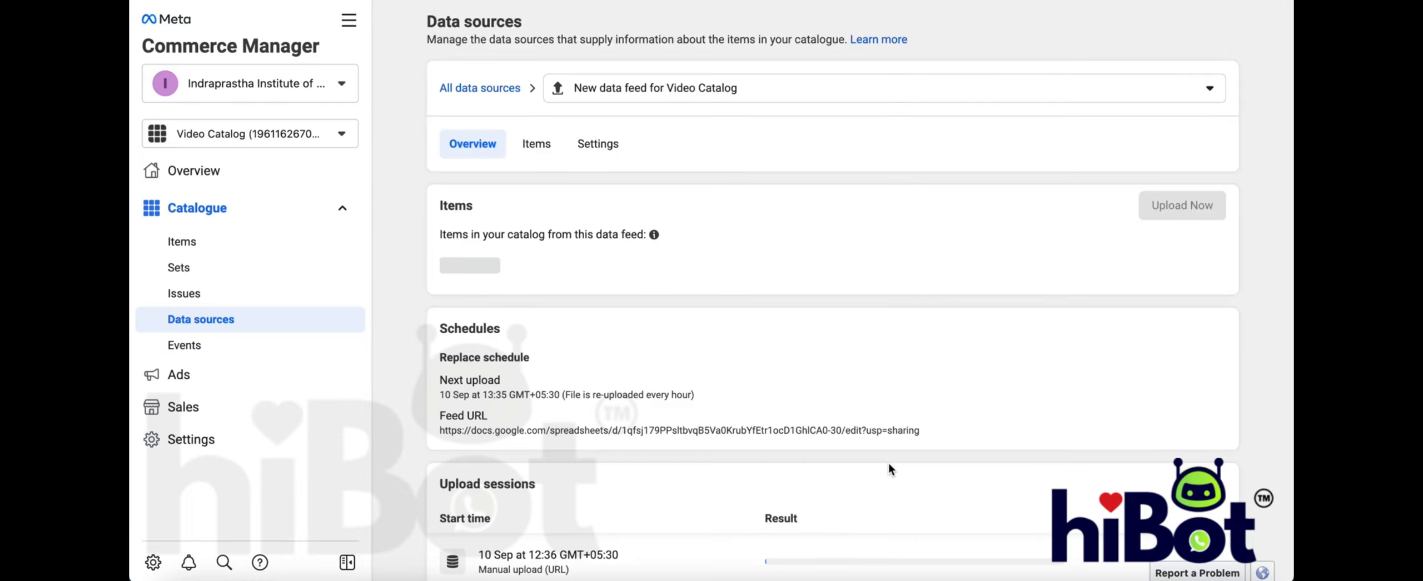
{"action": "scroll", "coordinate": [888, 463], "scroll_direction": "down", "scroll_amount": 1}
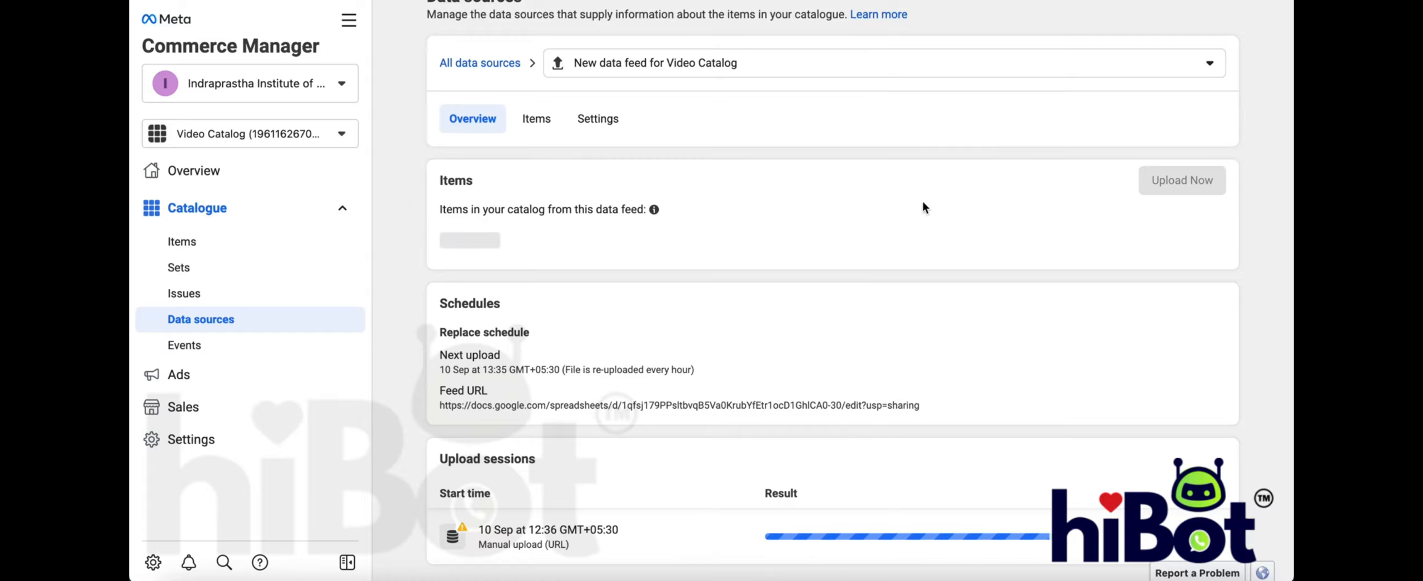
{"action": "scroll", "coordinate": [677, 265], "scroll_direction": "up", "scroll_amount": 1}
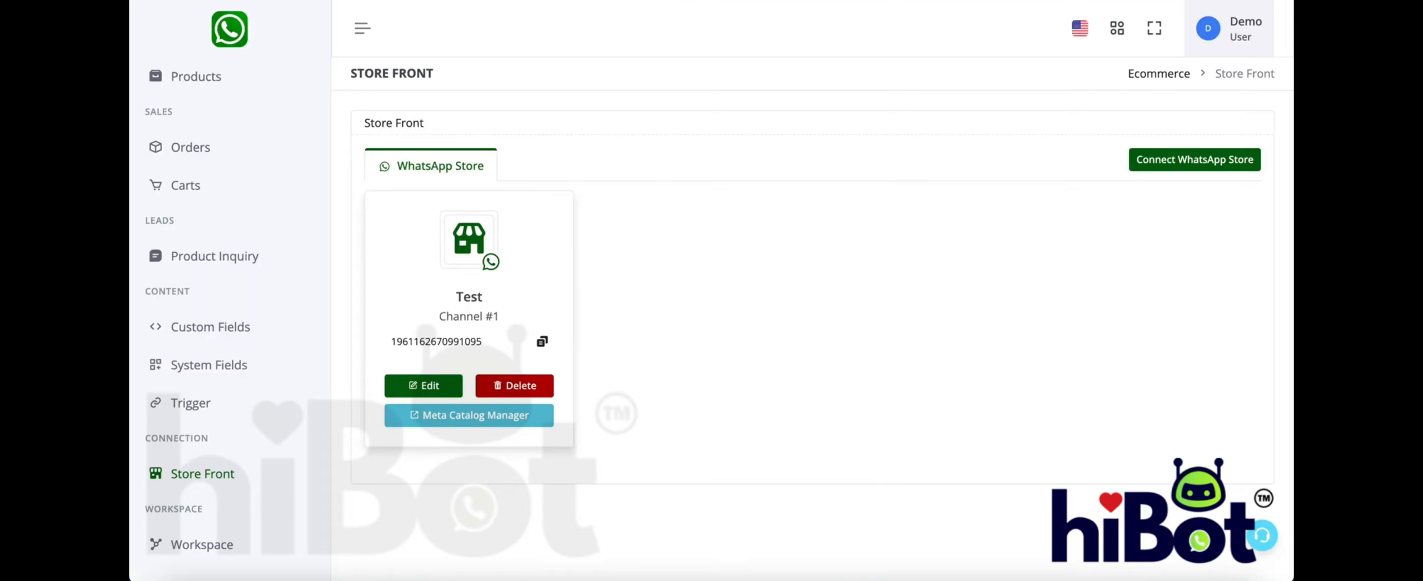
- Switch to the hiBot store dashboard, open its product inventory and choose the Test store
{"action": "left_click", "coordinate": [191, 77]}
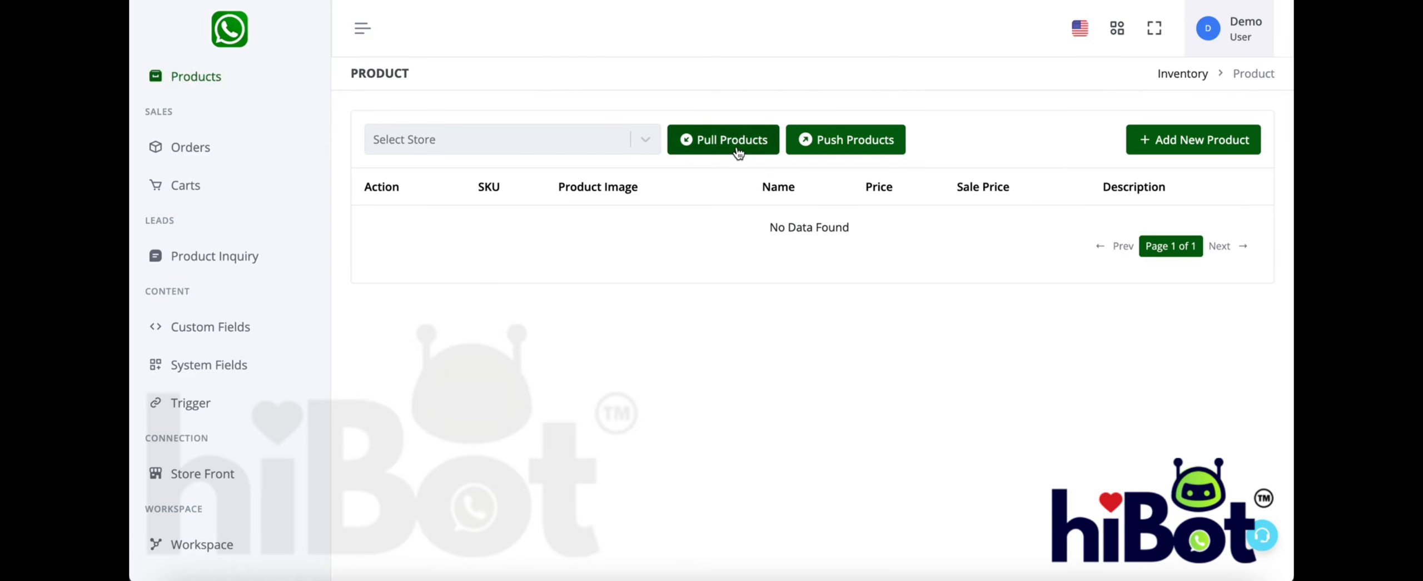
{"action": "left_click", "coordinate": [573, 132]}
{"action": "left_click", "coordinate": [566, 184]}
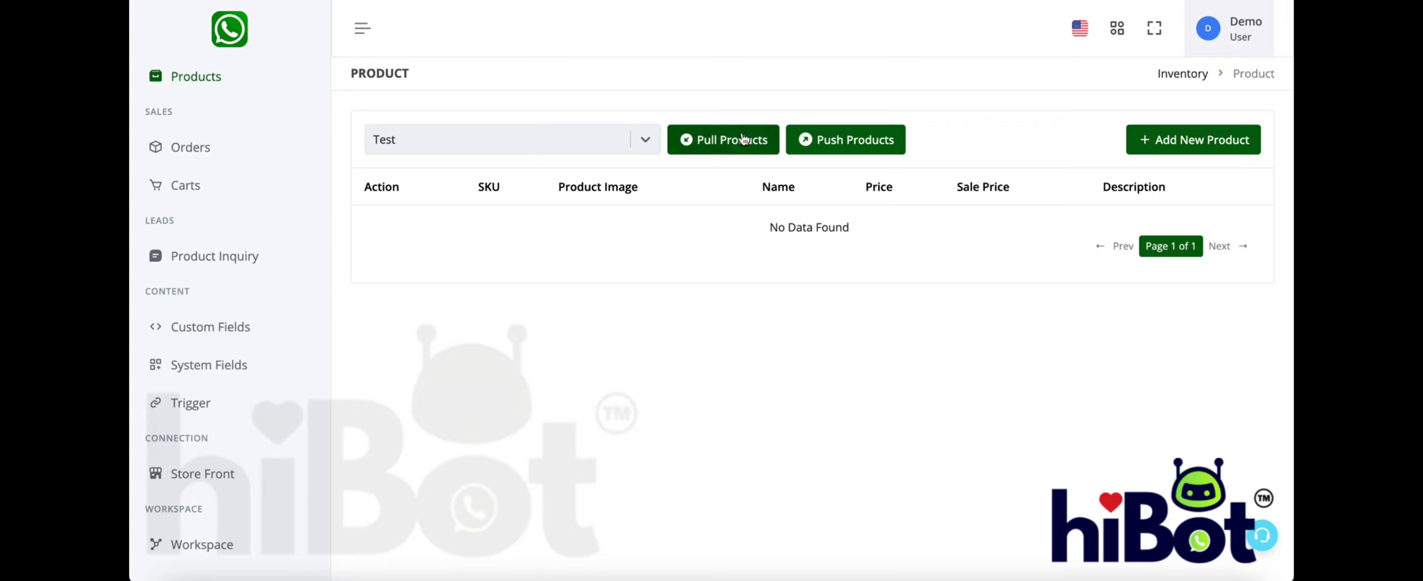